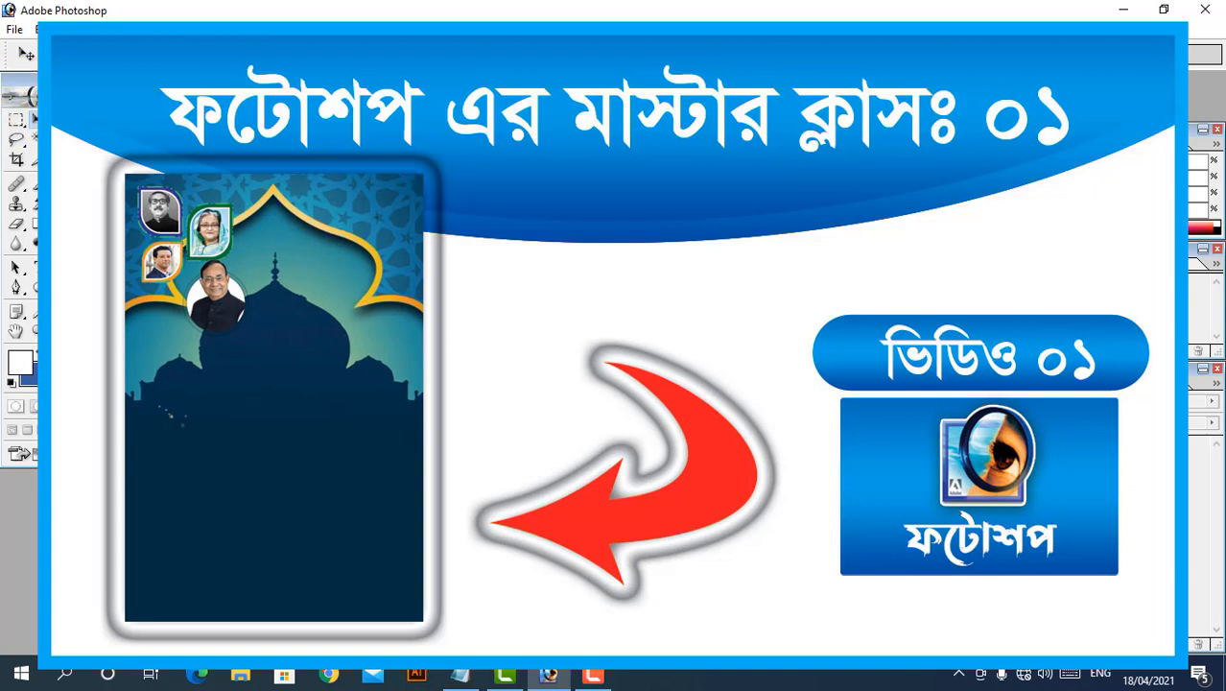
# Close Photoshop and refresh the Windows desktop
pyautogui.click(1205, 15)
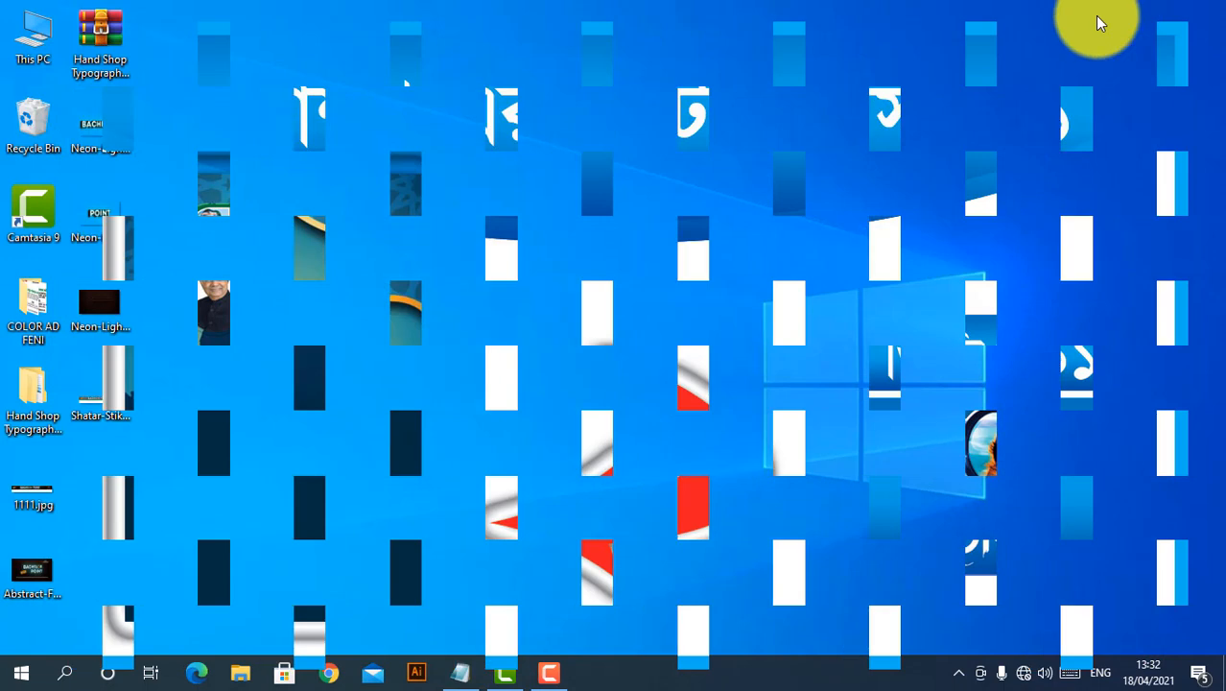
pyautogui.rightClick(404, 125)
pyautogui.click(458, 181)
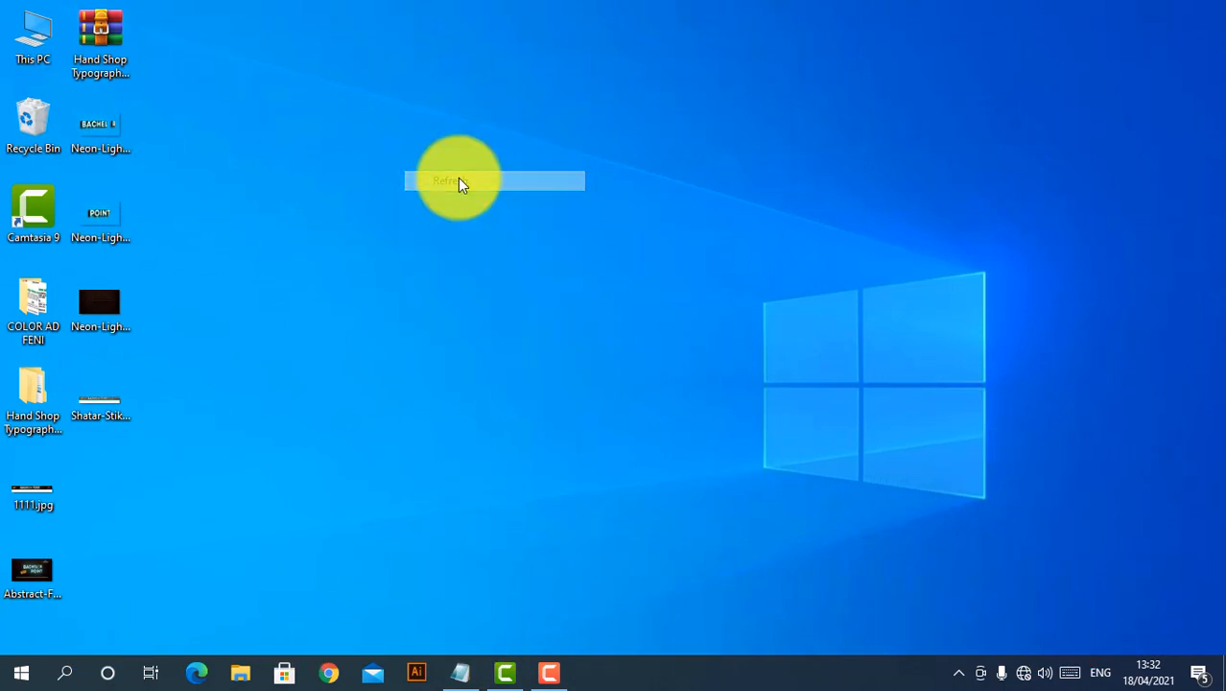
# Refresh the desktop once more and launch Adobe Photoshop 7.0
pyautogui.click(19, 673)
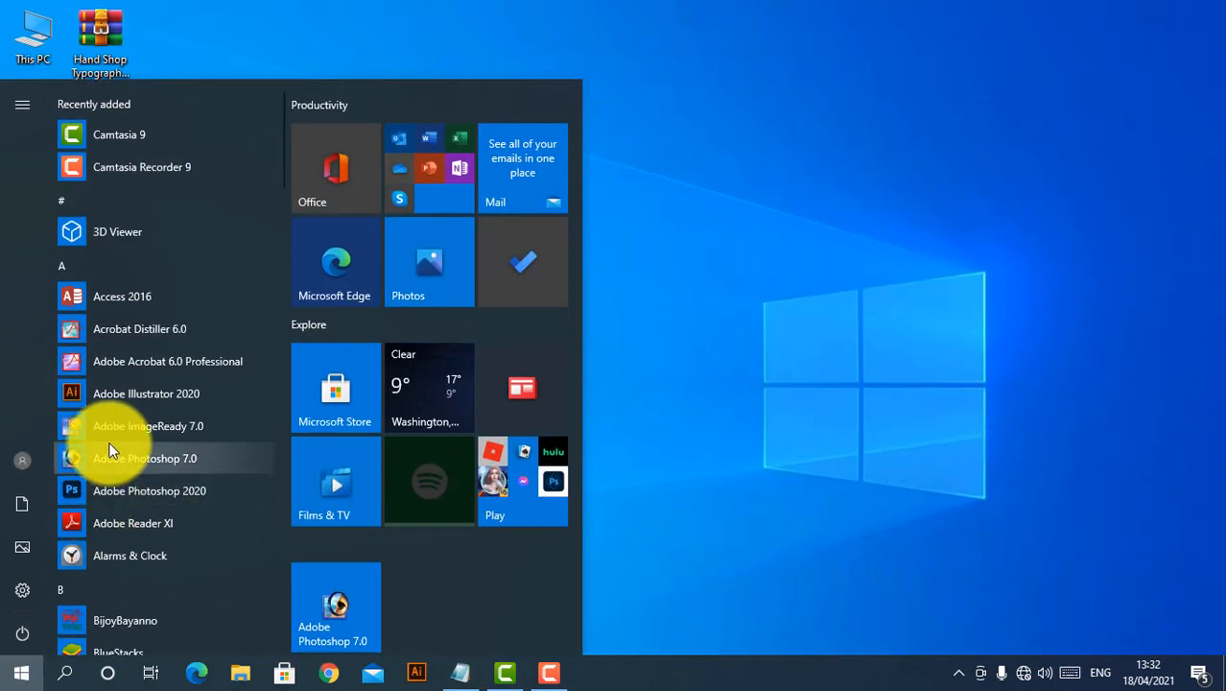
pyautogui.click(533, 123)
pyautogui.rightClick(522, 120)
pyautogui.click(578, 181)
pyautogui.click(21, 672)
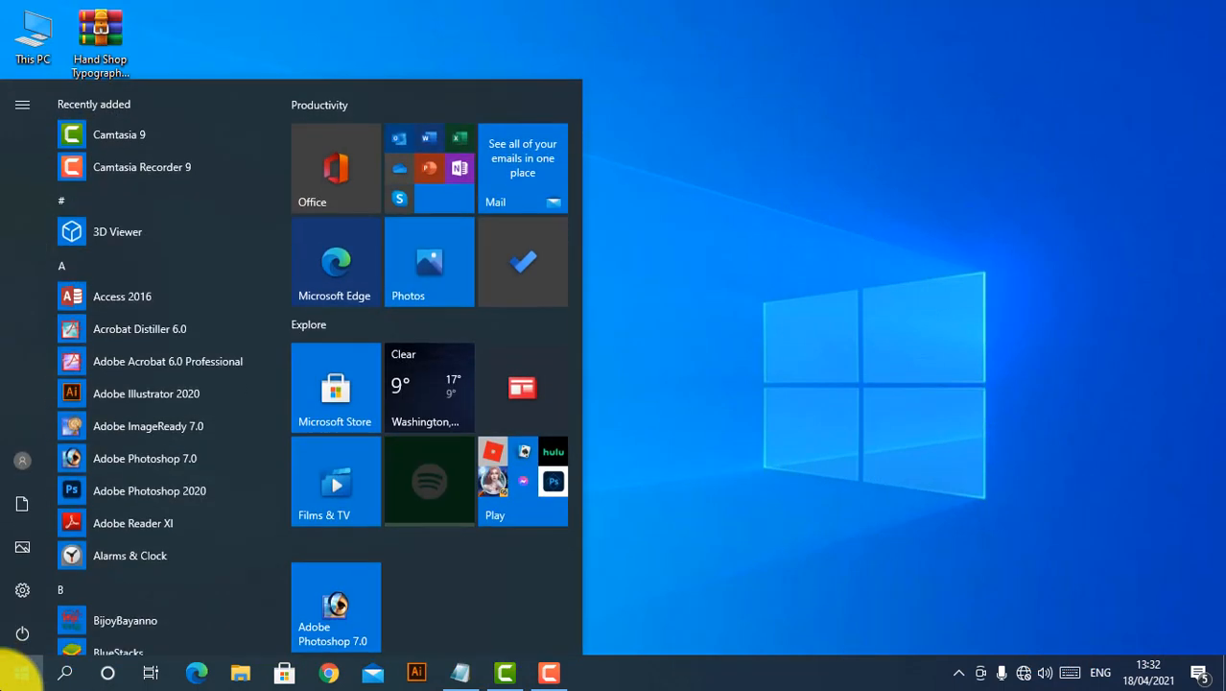
pyautogui.click(152, 451)
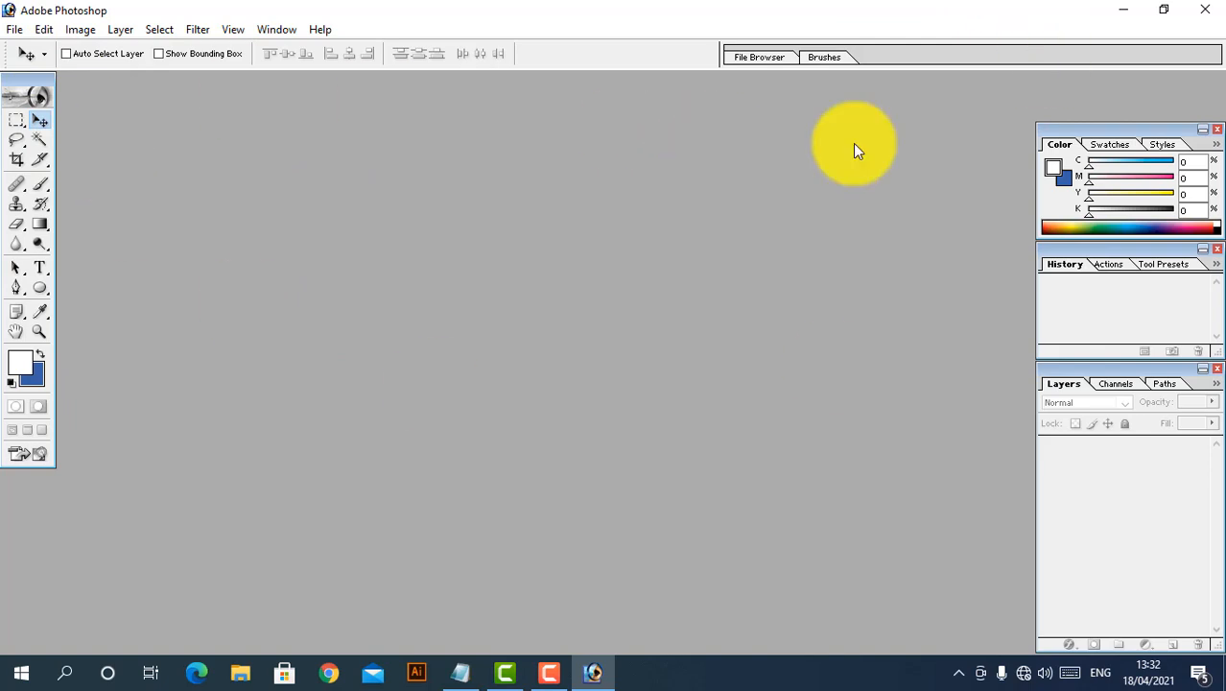
# Move the Color, History and Layers palettes up so they stack without gaps directly beneath the options bar
pyautogui.moveTo(1113, 127); pyautogui.dragTo(1116, 69)
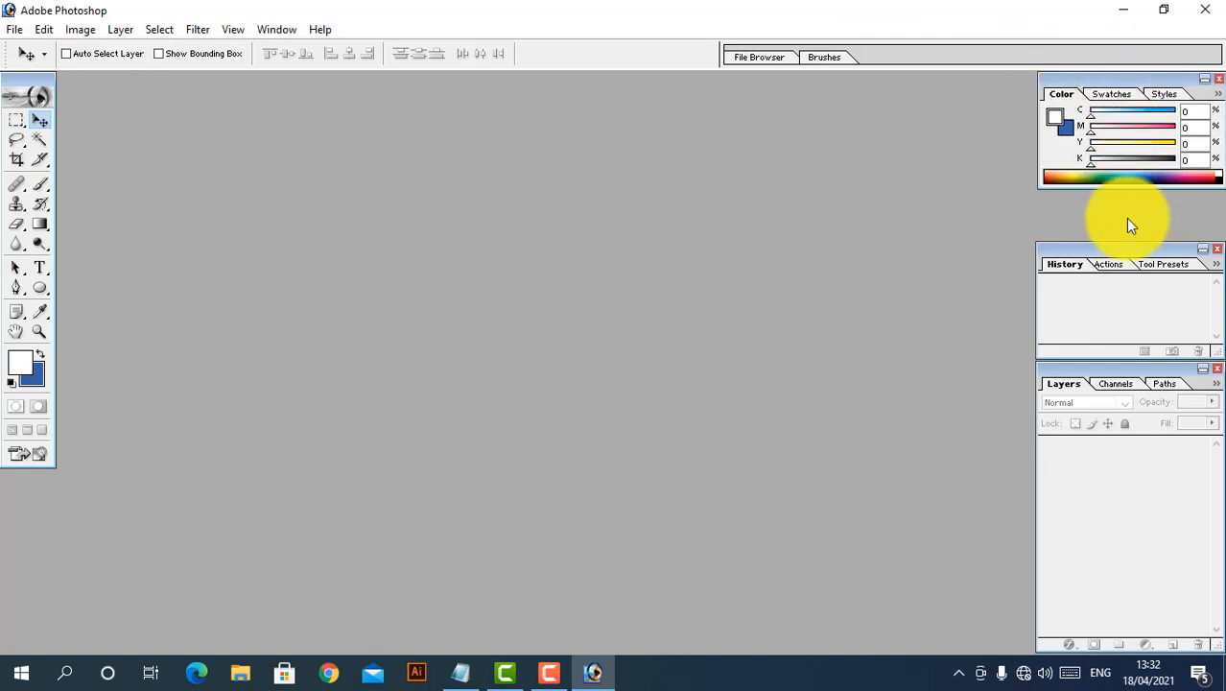
pyautogui.moveTo(1120, 246); pyautogui.dragTo(1120, 196)
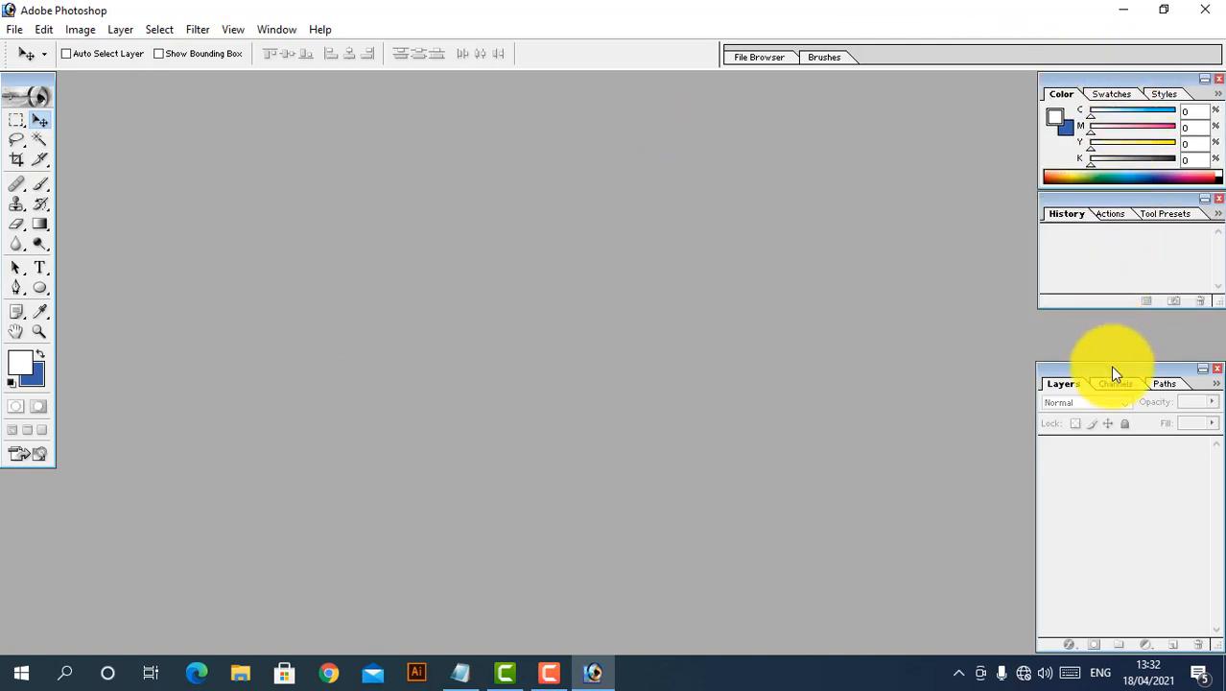
pyautogui.moveTo(1113, 373); pyautogui.dragTo(1116, 326)
pyautogui.press('F5')
pyautogui.press('F5')
pyautogui.press('F5')
pyautogui.press('F5')
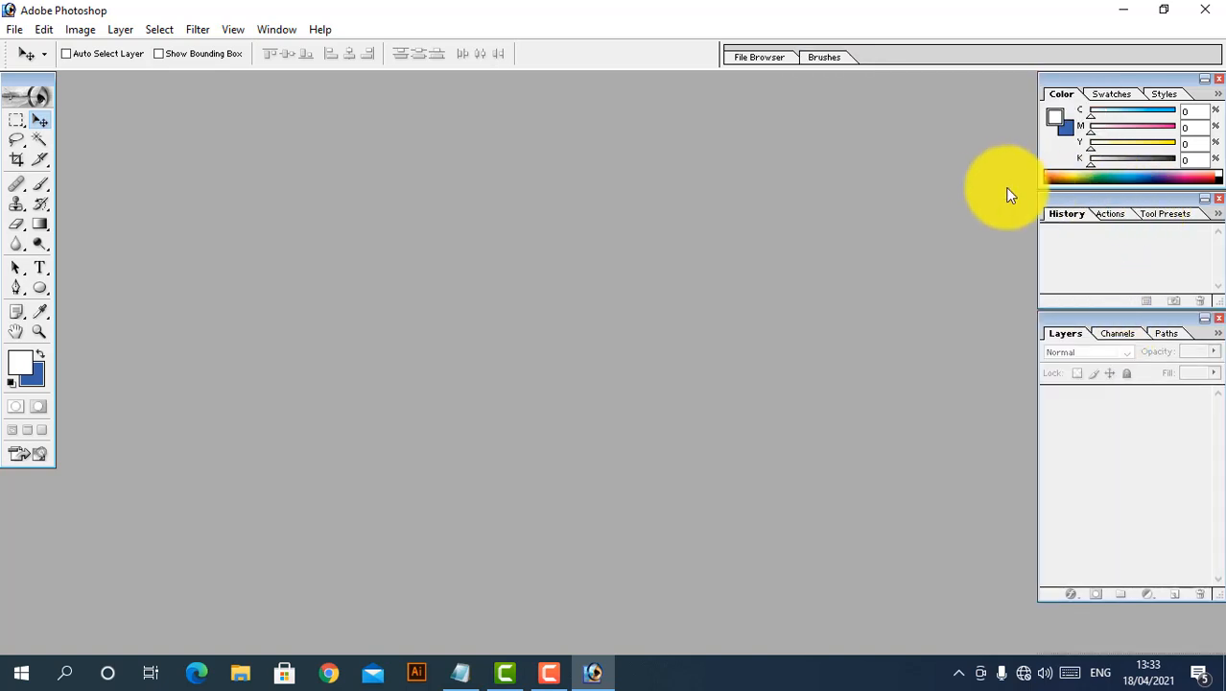
pyautogui.moveTo(1089, 200); pyautogui.dragTo(561, 214)
pyautogui.moveTo(917, 232); pyautogui.dragTo(1073, 185)
pyautogui.click(14, 28)
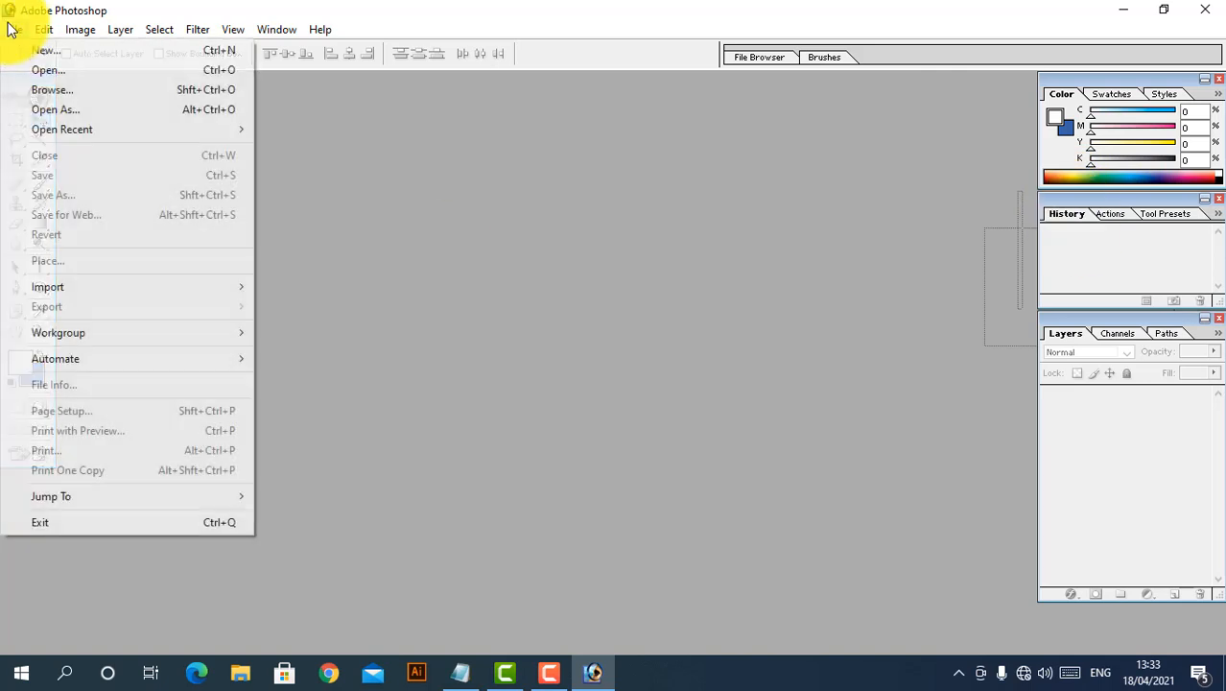
pyautogui.click(364, 213)
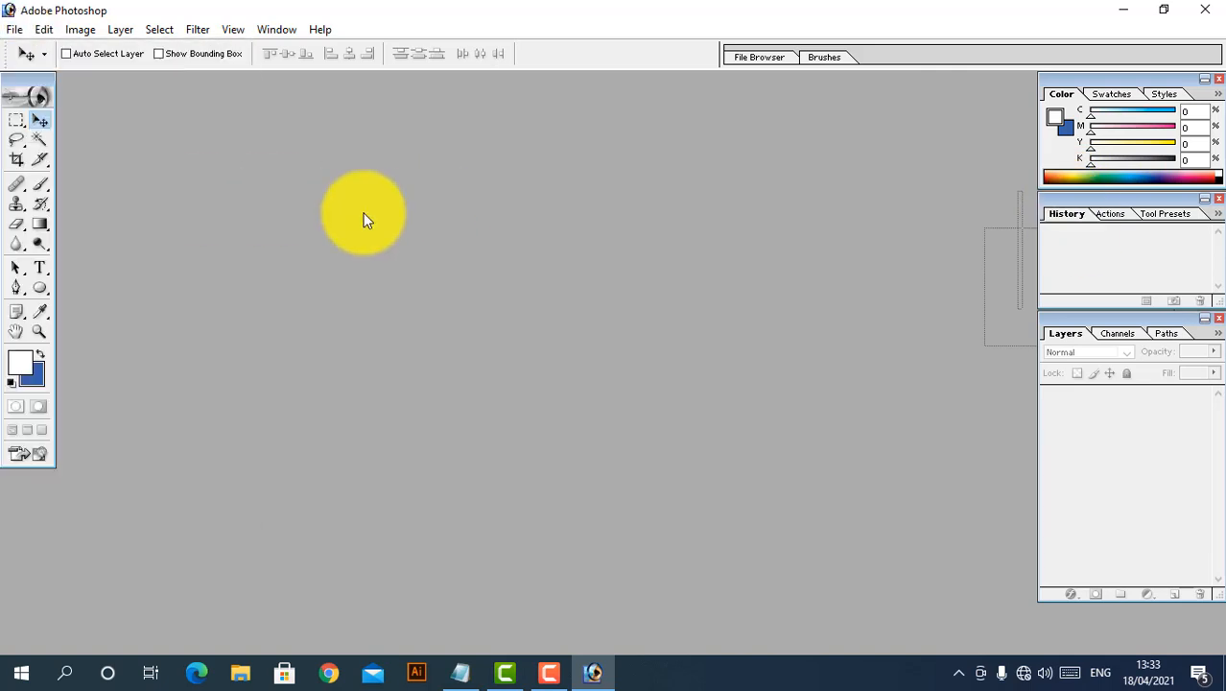
# Start a new document and name it Design Test
pyautogui.click(13, 28)
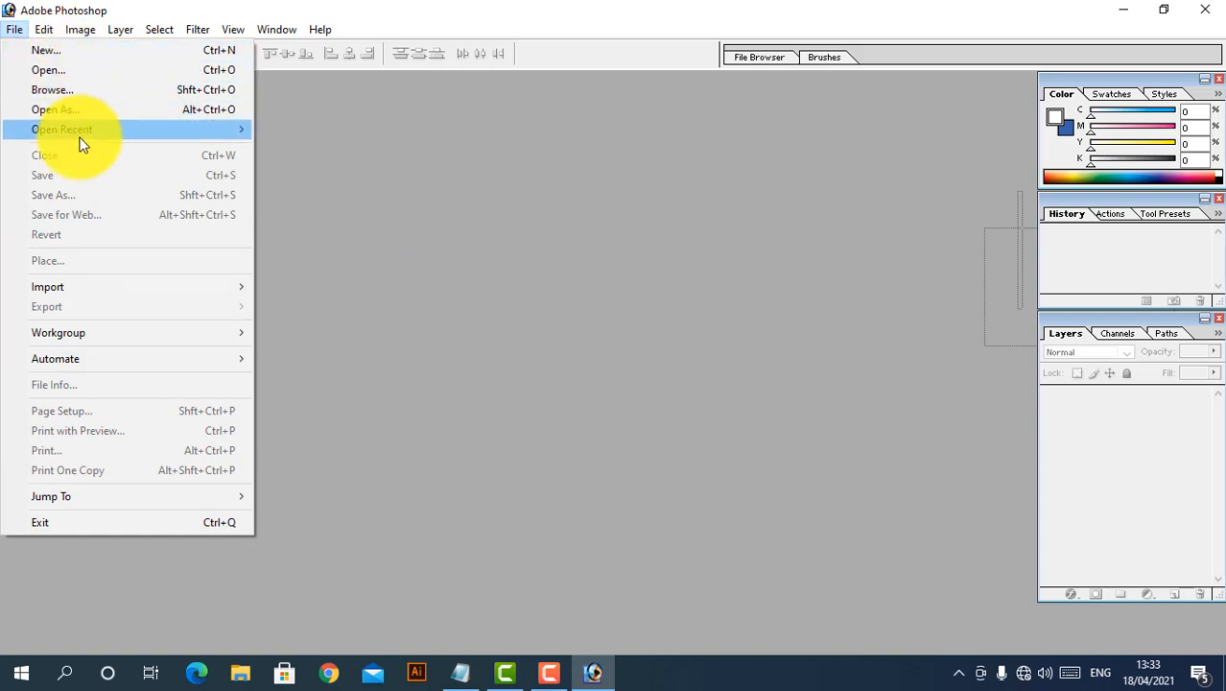
pyautogui.moveTo(79, 133)
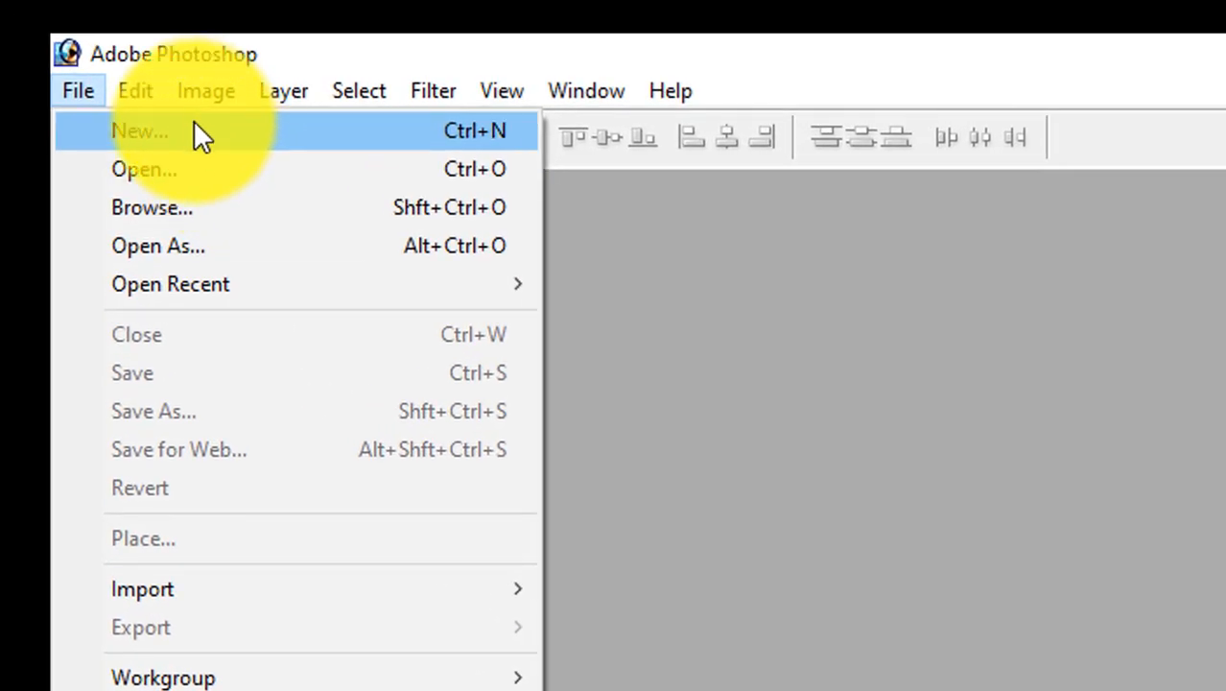
pyautogui.click(195, 131)
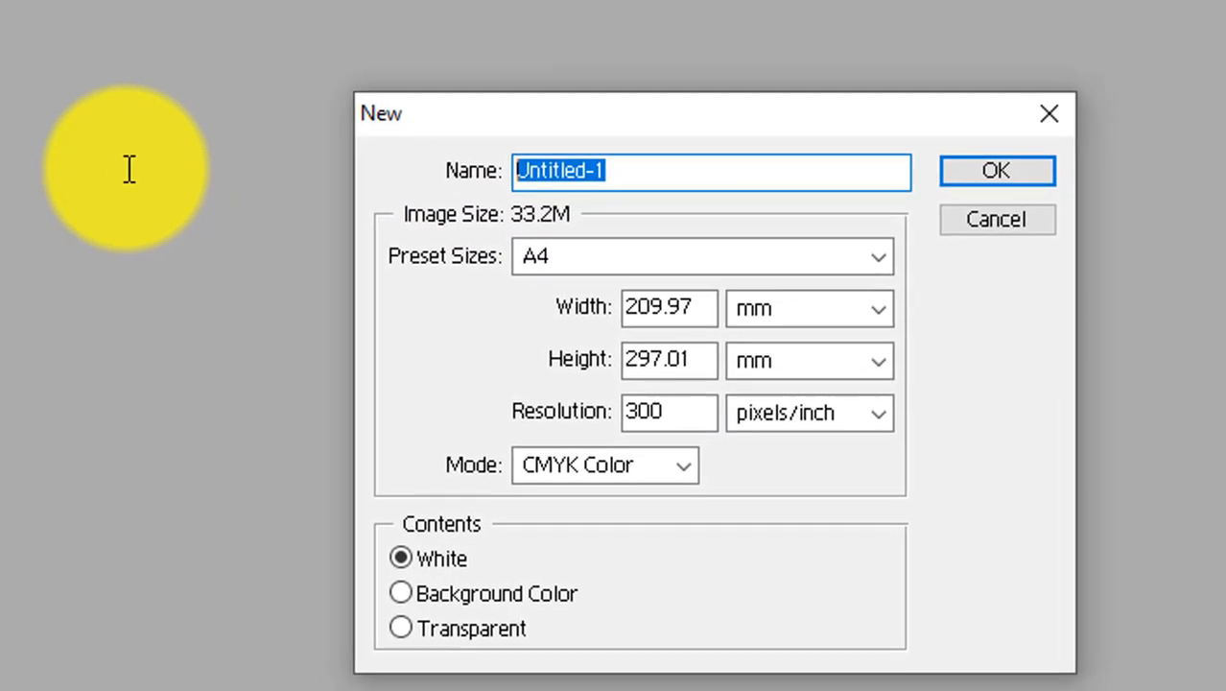
pyautogui.write('Desgijn')
pyautogui.press('BackSpace')
pyautogui.press('BackSpace')
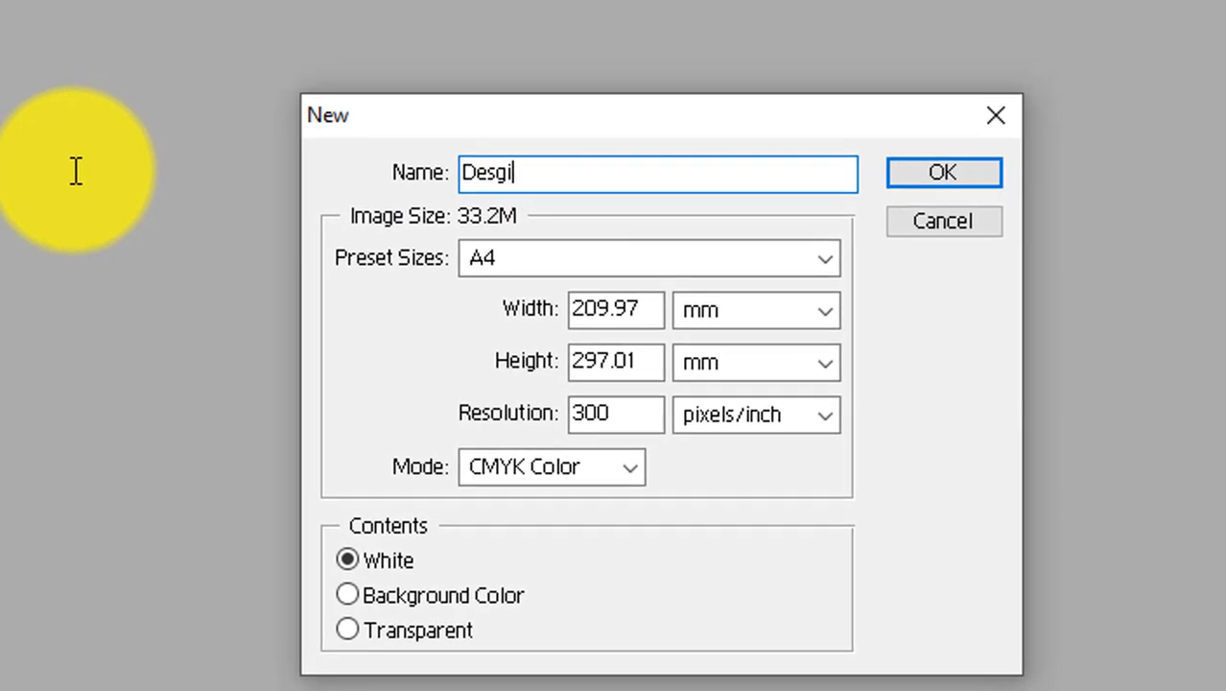
pyautogui.write('gn Text')
pyautogui.press('BackSpace')
pyautogui.press('BackSpace')
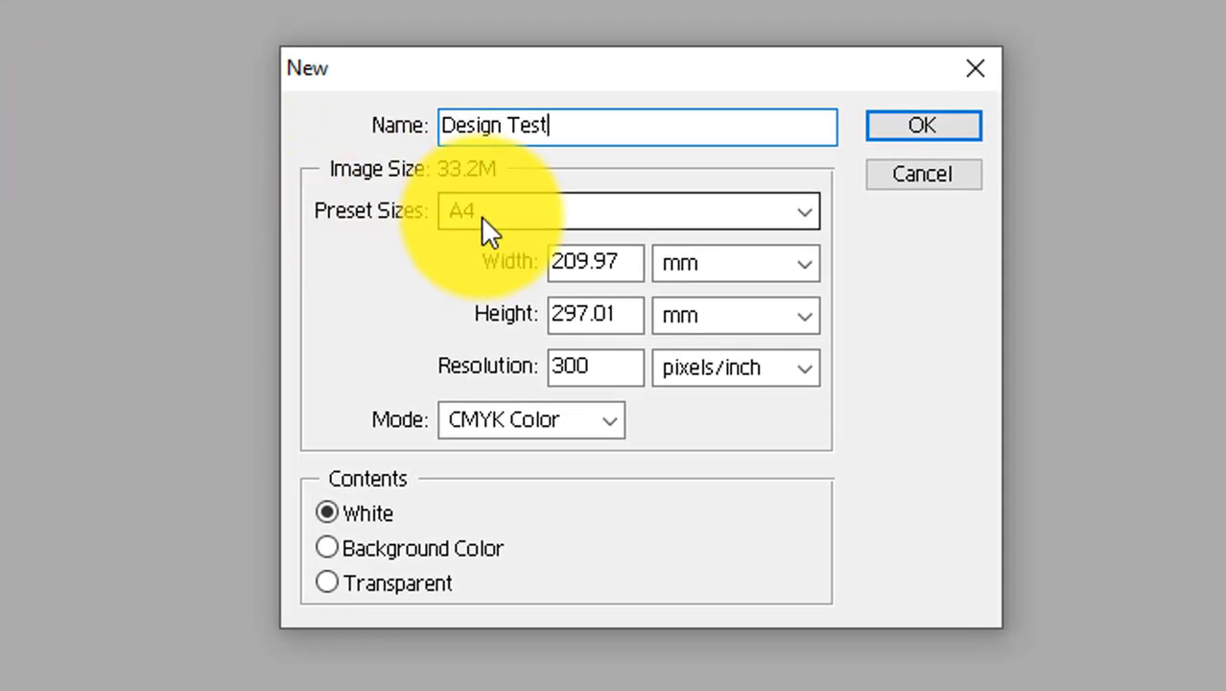
# Reselect the A4 preset and examine its width, height and resolution along with the other preset sizes
pyautogui.click(480, 216)
pyautogui.click(480, 216)
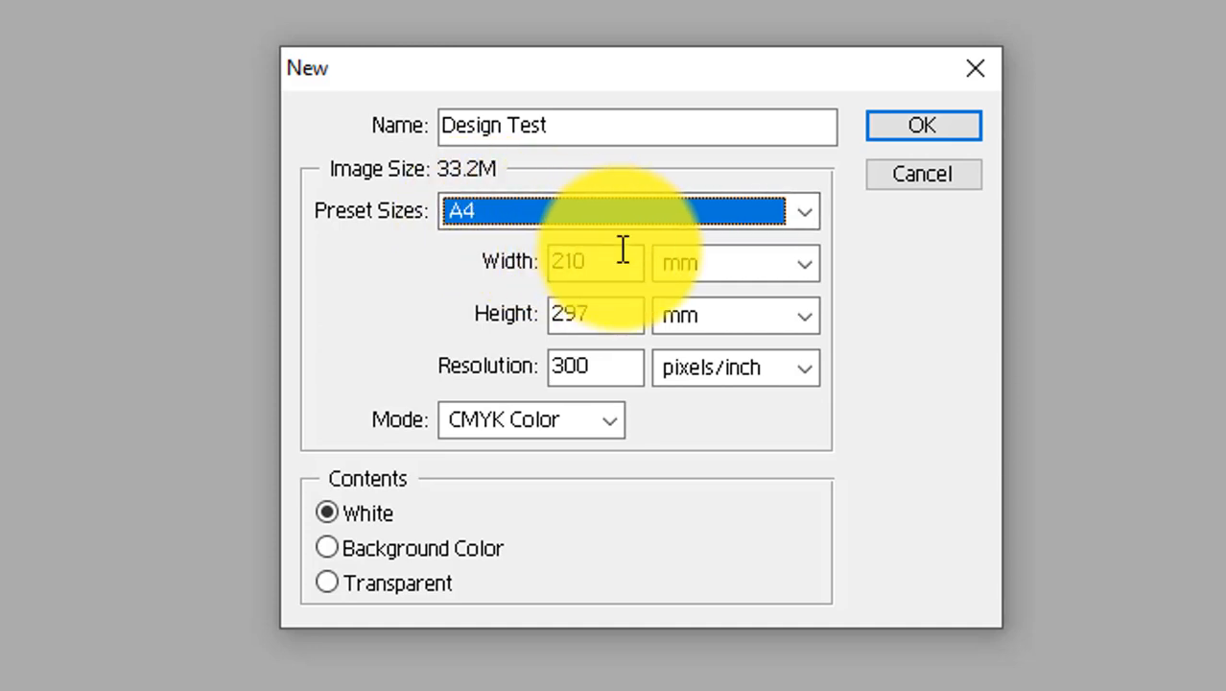
pyautogui.moveTo(630, 254); pyautogui.dragTo(487, 247)
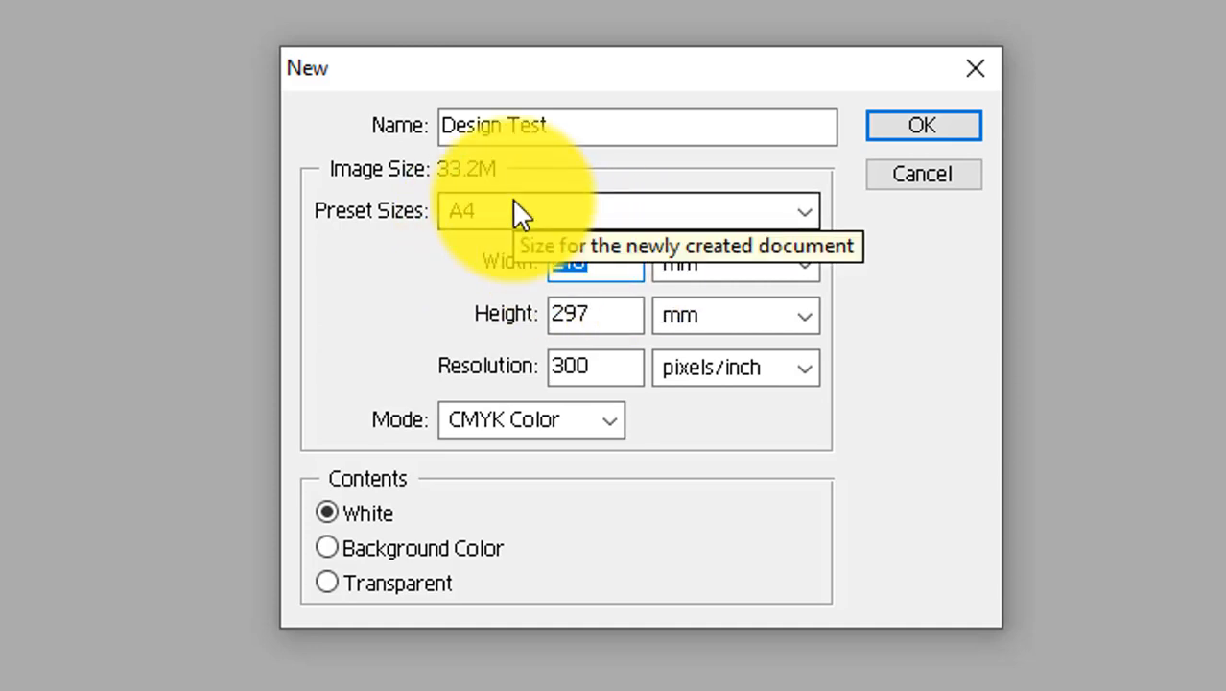
pyautogui.click(620, 366)
pyautogui.moveTo(620, 367); pyautogui.dragTo(460, 334)
pyautogui.click(602, 312)
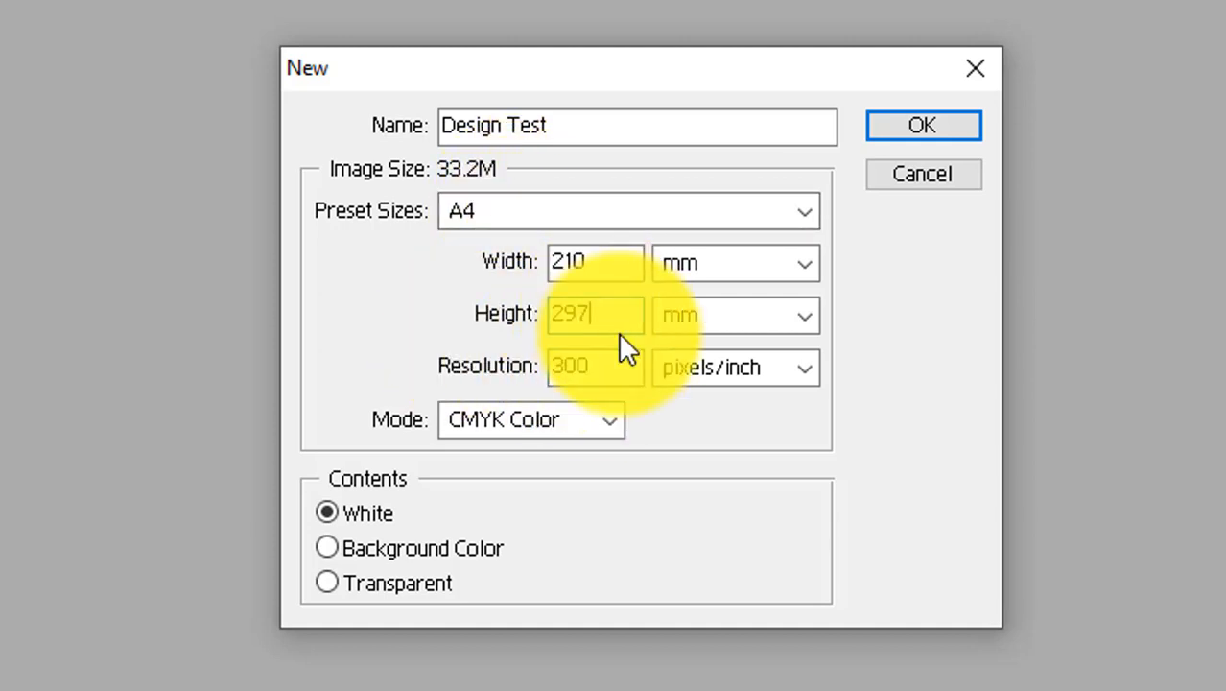
pyautogui.click(540, 213)
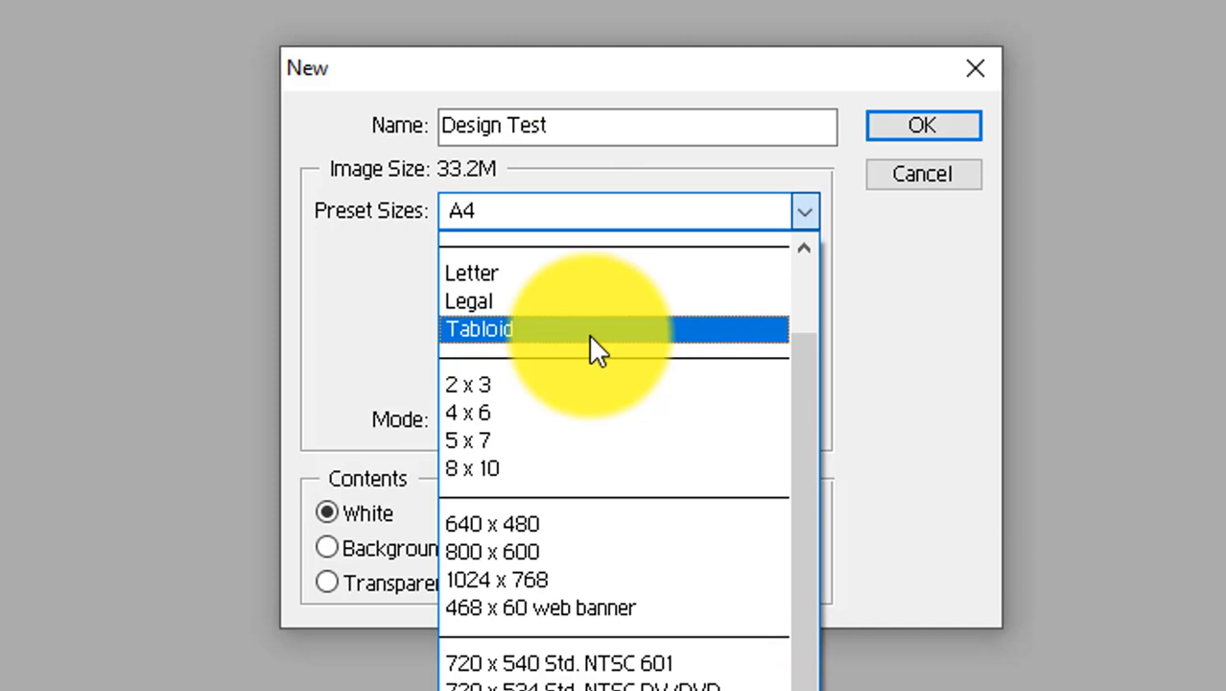
pyautogui.click(841, 274)
# Switch the width and height units to inches and set the document size to 24 by 36 inches
pyautogui.click(684, 265)
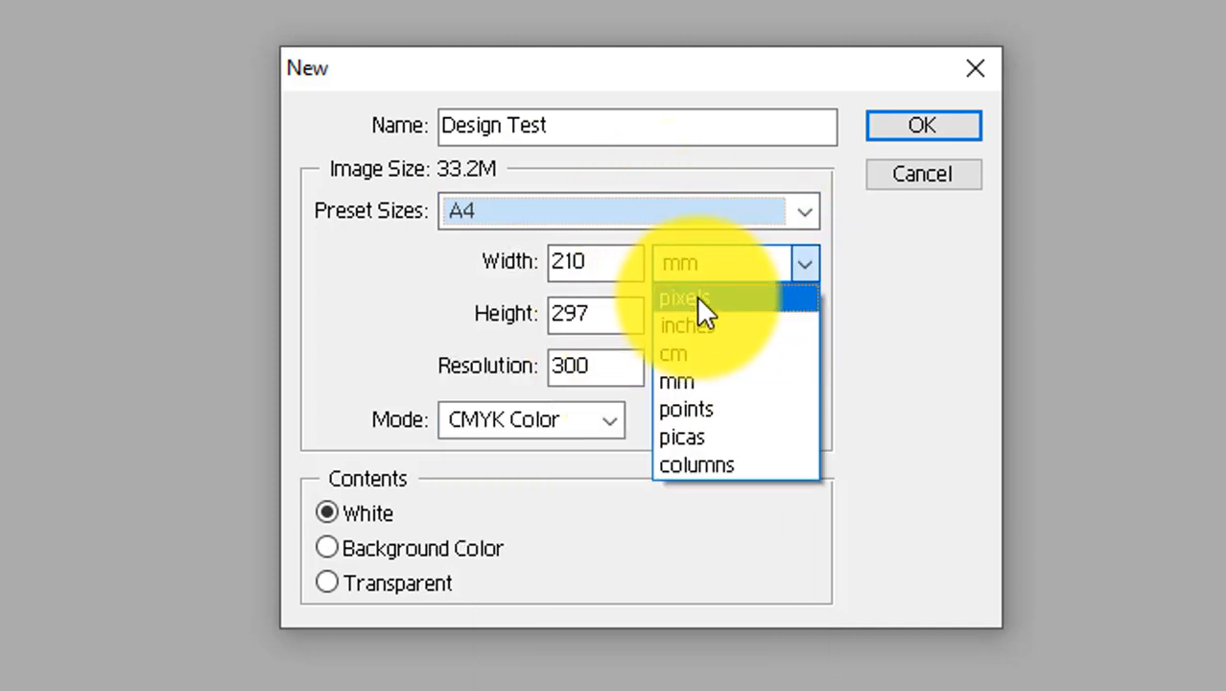
pyautogui.click(700, 327)
pyautogui.click(705, 316)
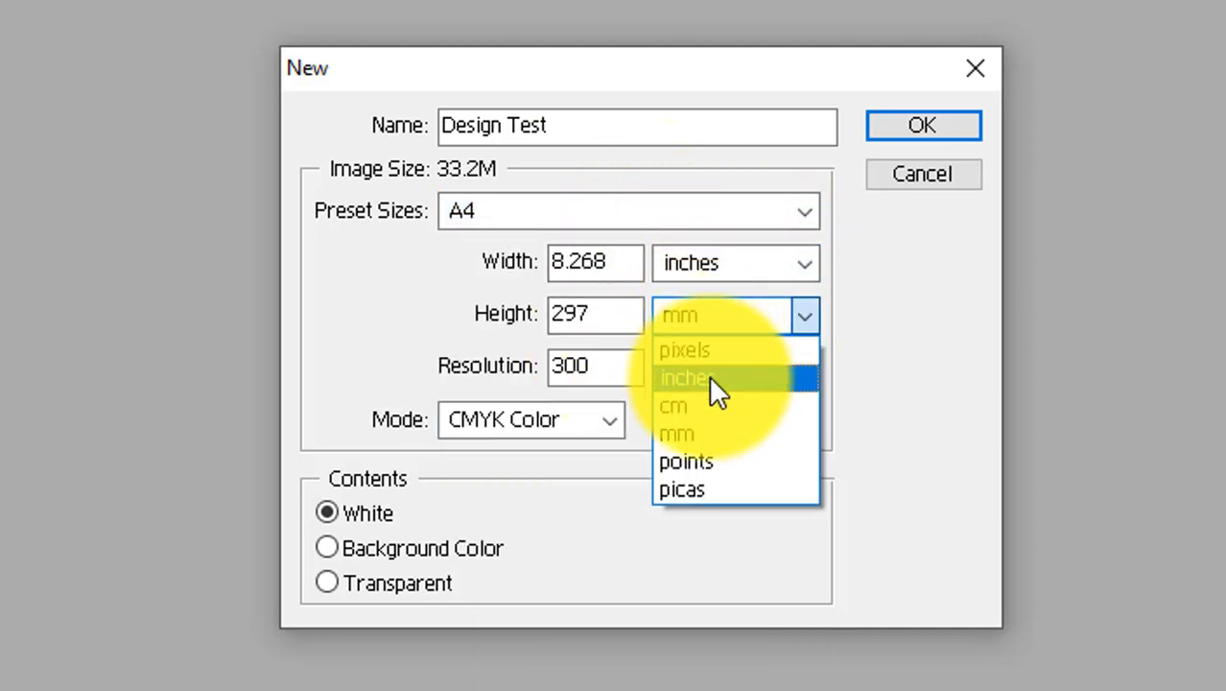
pyautogui.click(710, 376)
pyautogui.doubleClick(624, 262)
pyautogui.write('24')
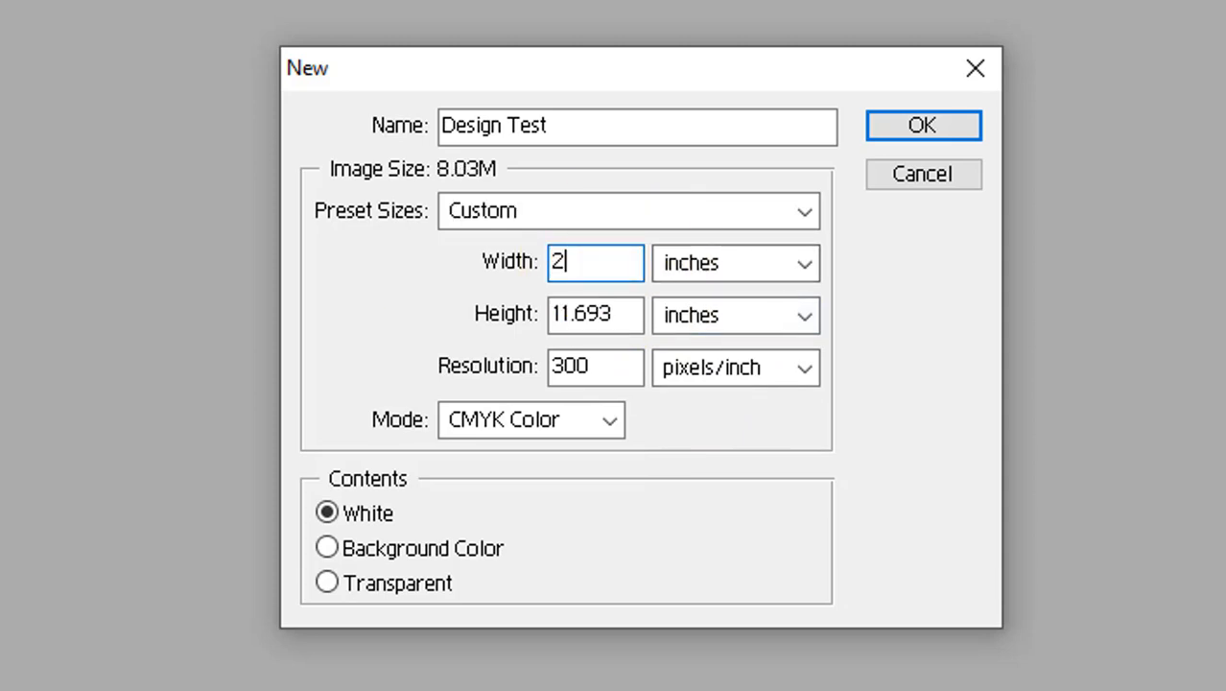
pyautogui.press('Tab')
pyautogui.press('Tab')
pyautogui.write('36')
pyautogui.press('Tab')
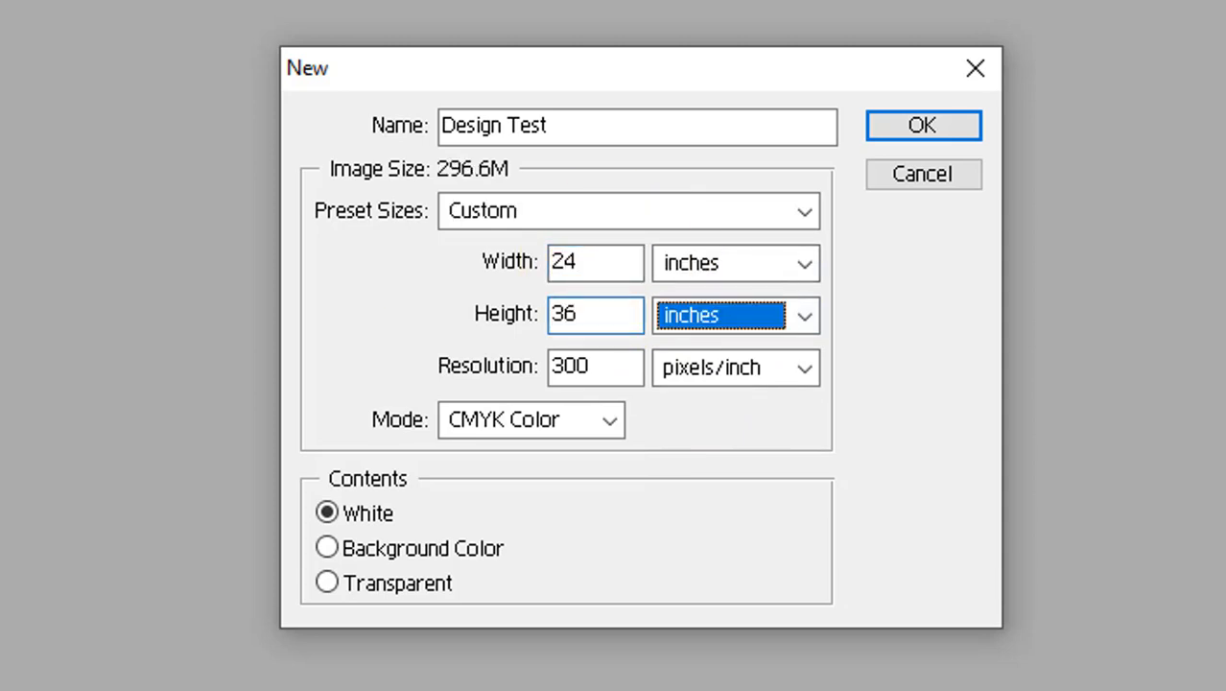
# Set the new document's resolution to 72 pixels/inch and check it against the width
pyautogui.press('Tab')
pyautogui.write('72')
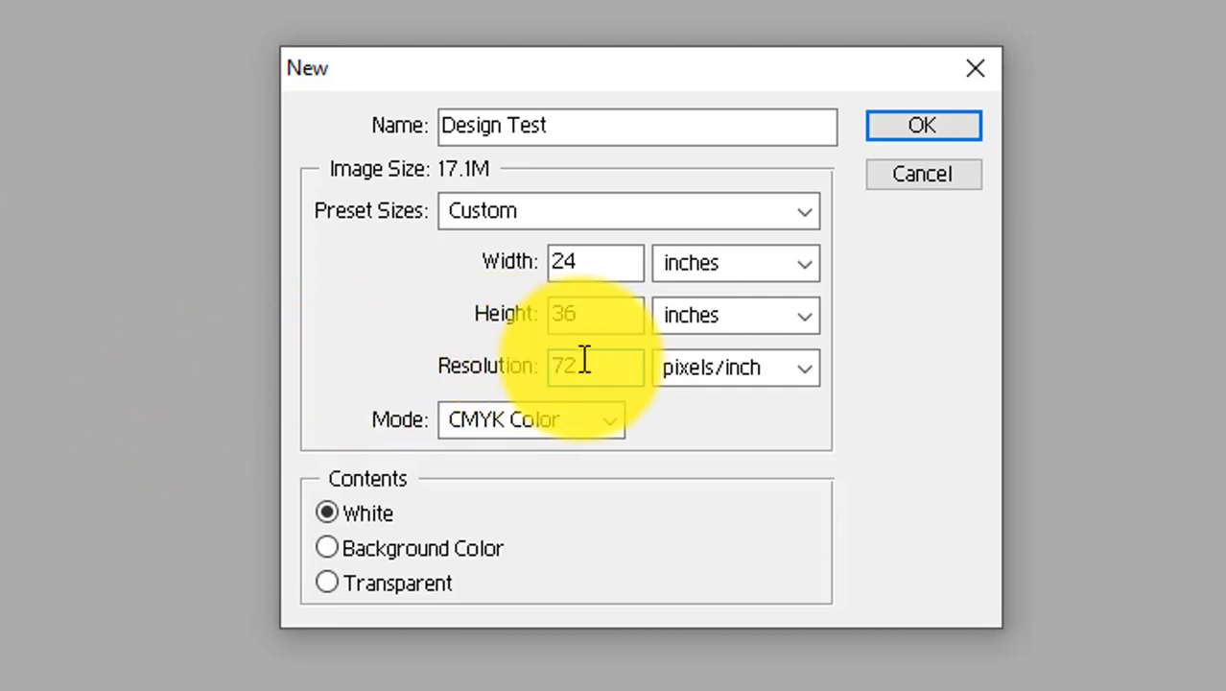
pyautogui.moveTo(615, 363); pyautogui.dragTo(543, 360)
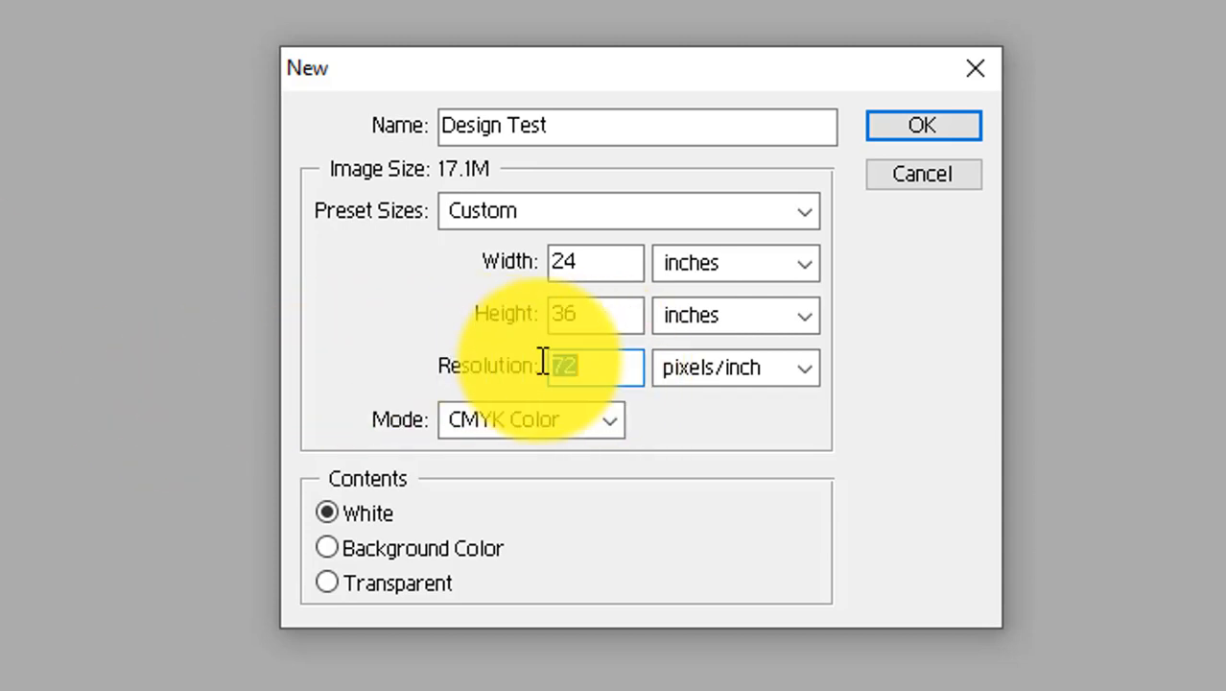
pyautogui.click(619, 358)
pyautogui.moveTo(619, 358); pyautogui.dragTo(482, 362)
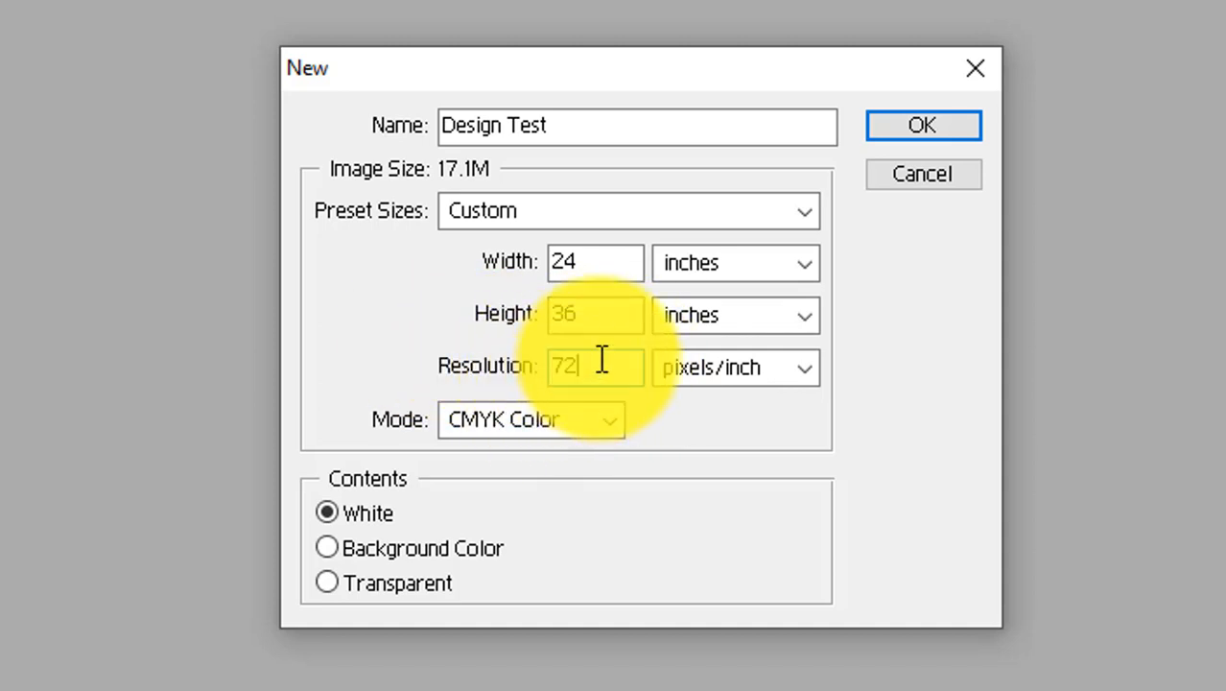
pyautogui.moveTo(598, 259); pyautogui.dragTo(533, 253)
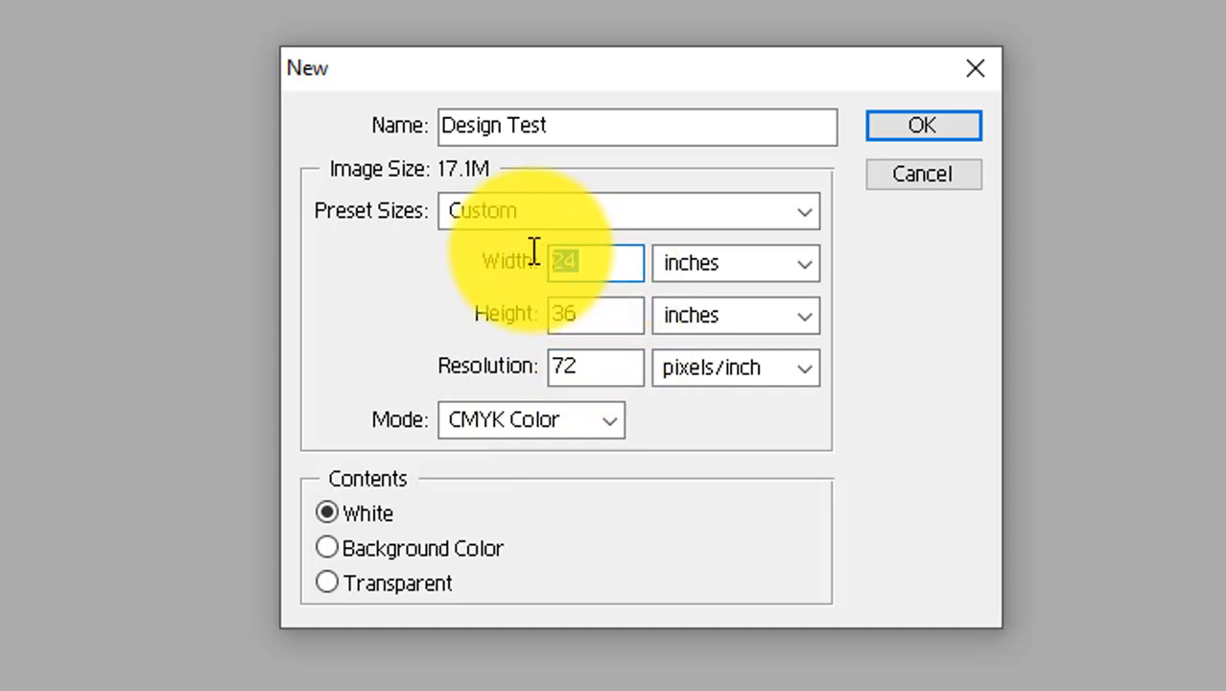
pyautogui.moveTo(613, 367); pyautogui.dragTo(476, 349)
# Examine the color modes available for the new document, keeping CMYK Color
pyautogui.click(573, 417)
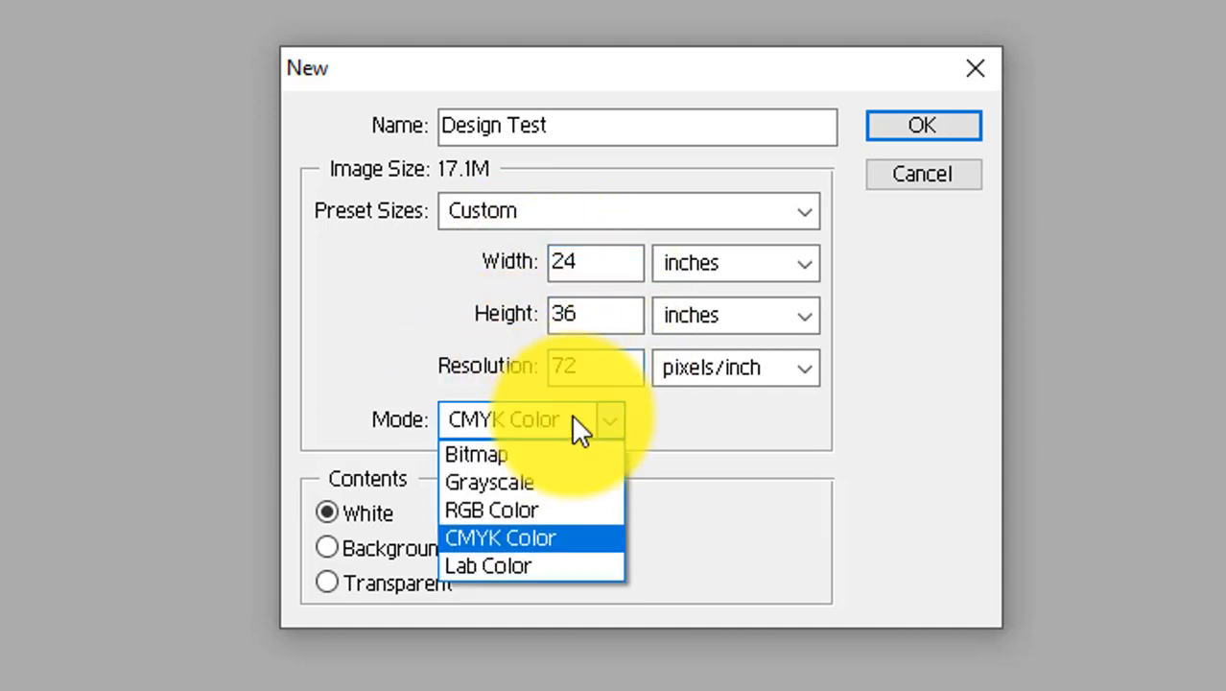
pyautogui.click(572, 418)
pyautogui.click(573, 417)
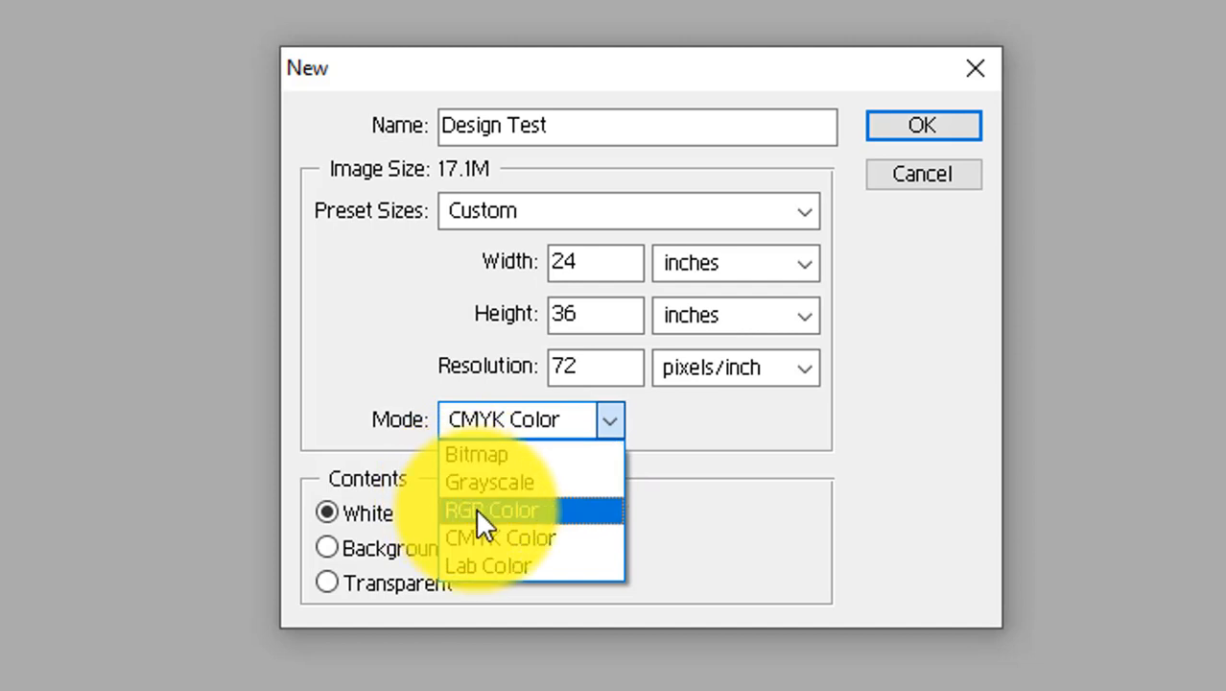
pyautogui.click(778, 443)
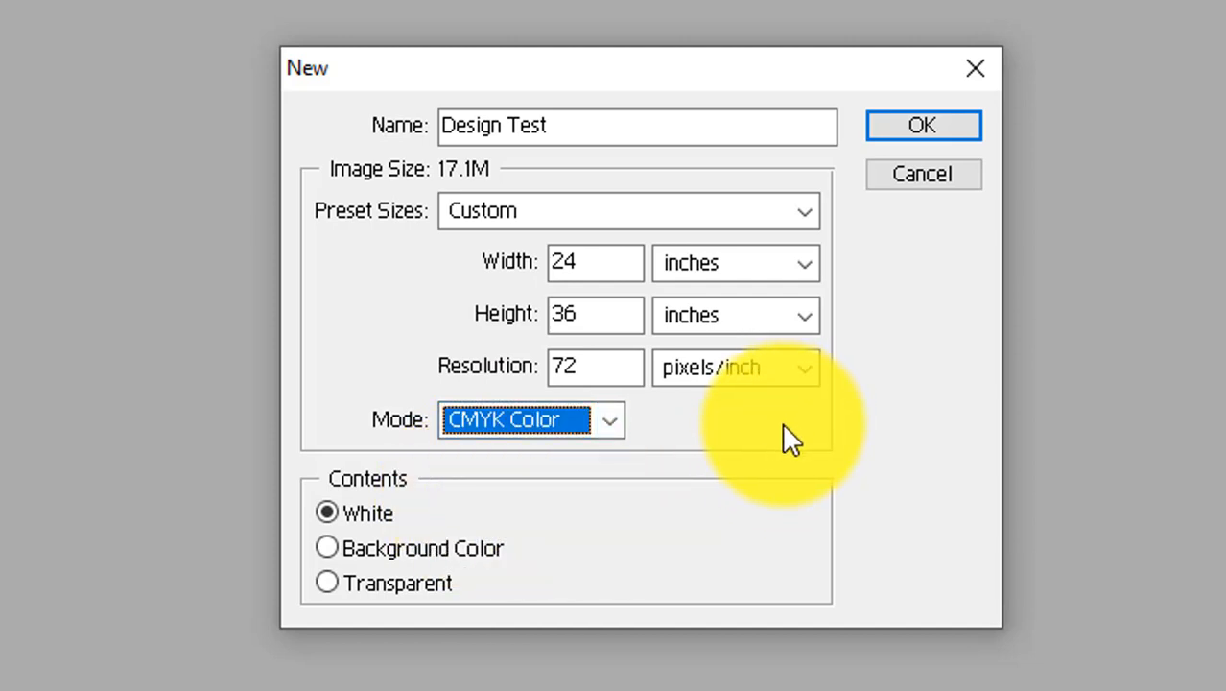
pyautogui.click(564, 426)
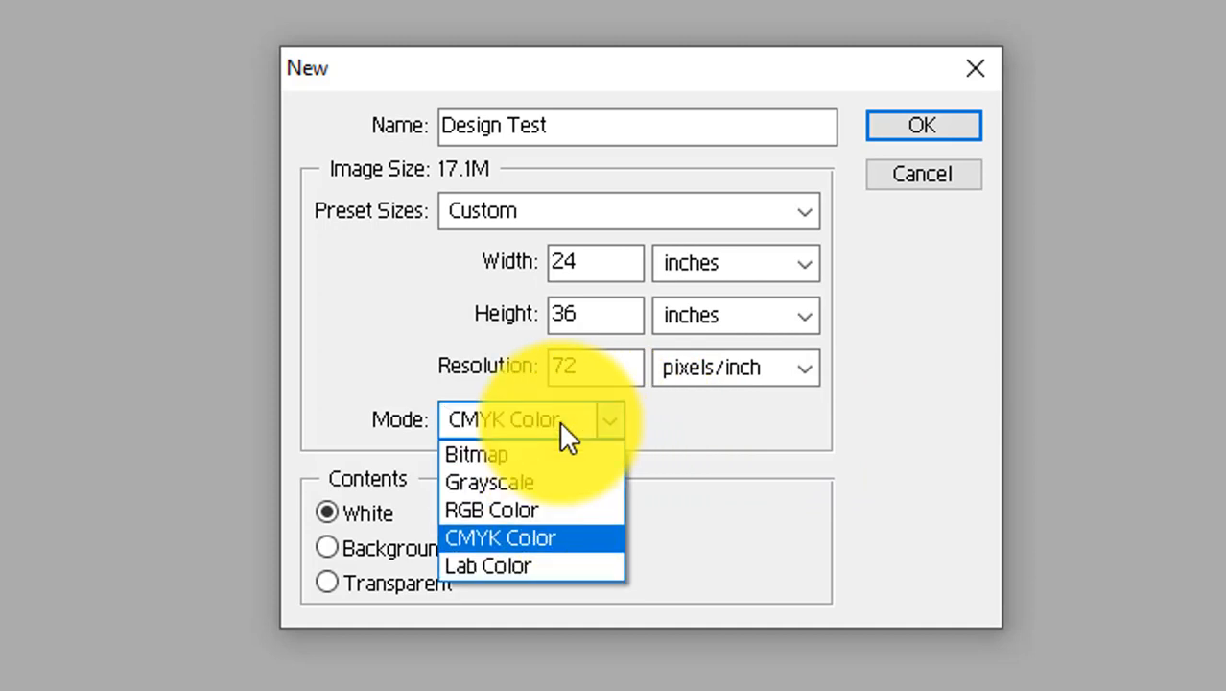
pyautogui.click(562, 423)
pyautogui.click(562, 423)
pyautogui.click(563, 423)
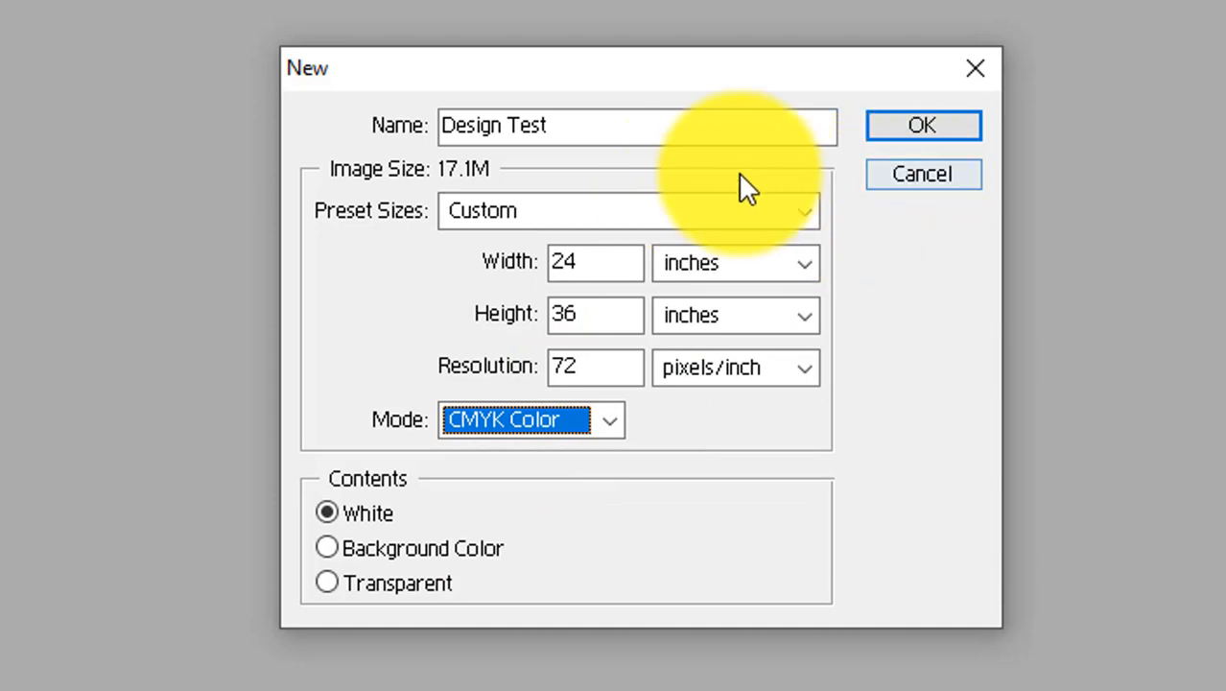
# Create the Design Test document and zoom out to 16.7% to show the whole page
pyautogui.click(963, 126)
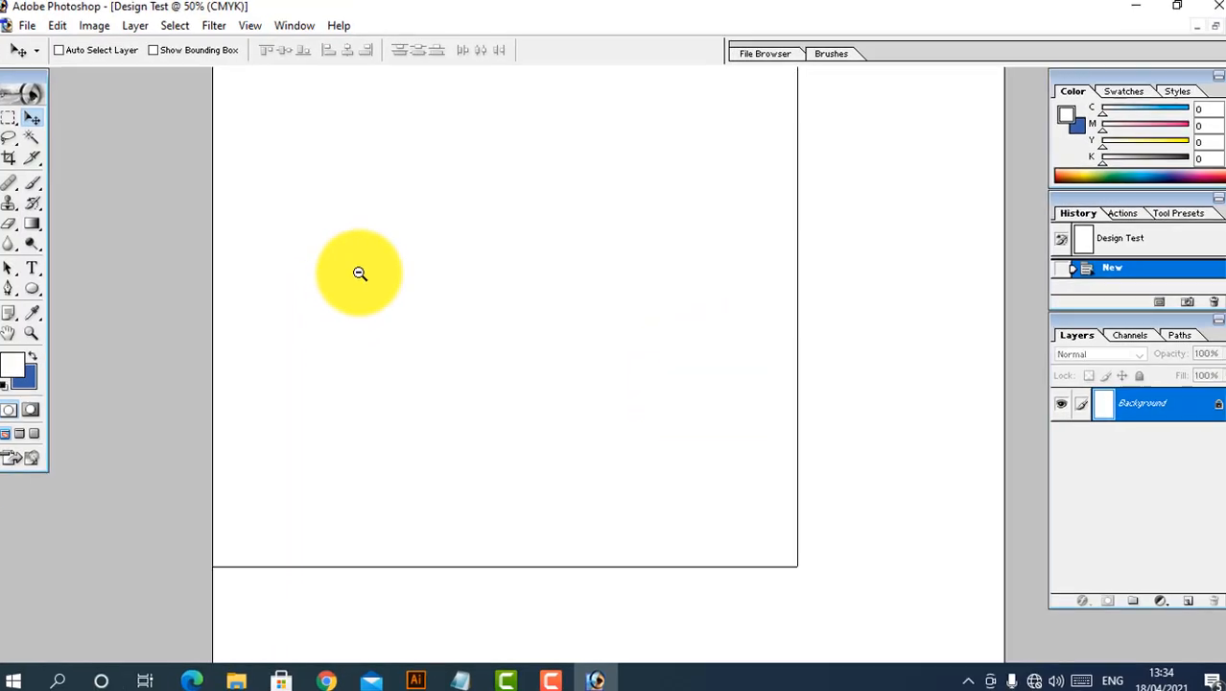
pyautogui.click(309, 295)
pyautogui.click(309, 295)
pyautogui.click(505, 236)
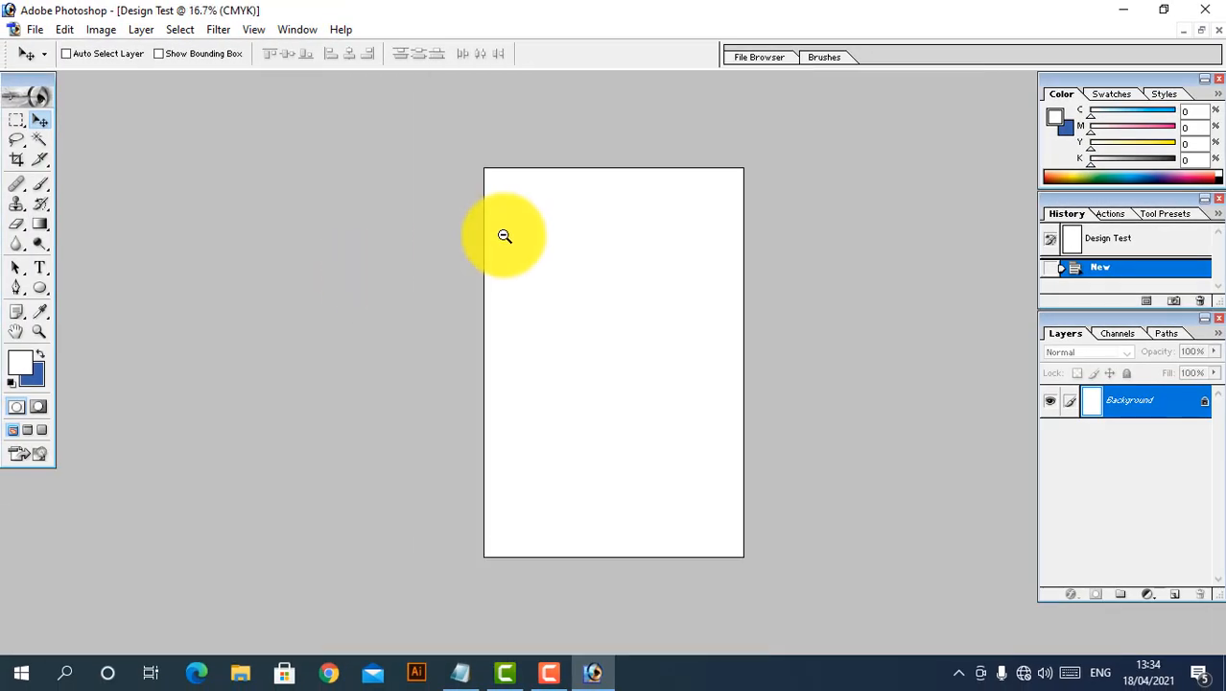
# Add a vertical guide at 1 inch, then show the rulers and check the guide's position on the page
pyautogui.hotkey('alt', 'v')
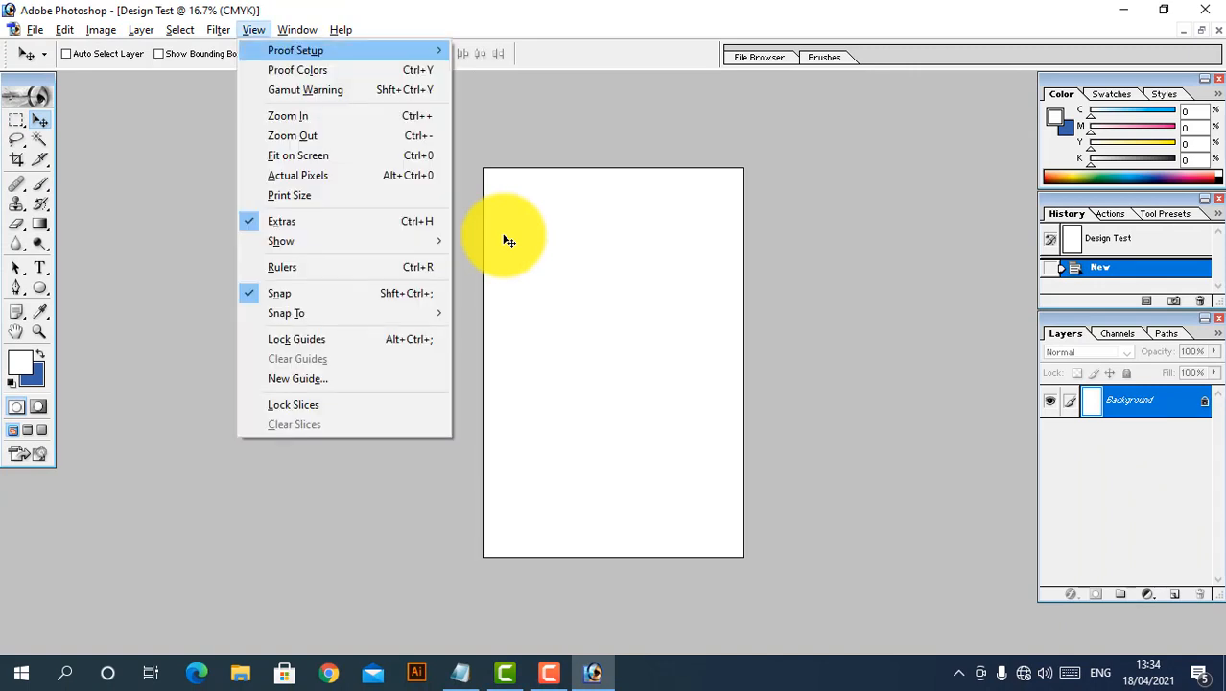
pyautogui.press('e')
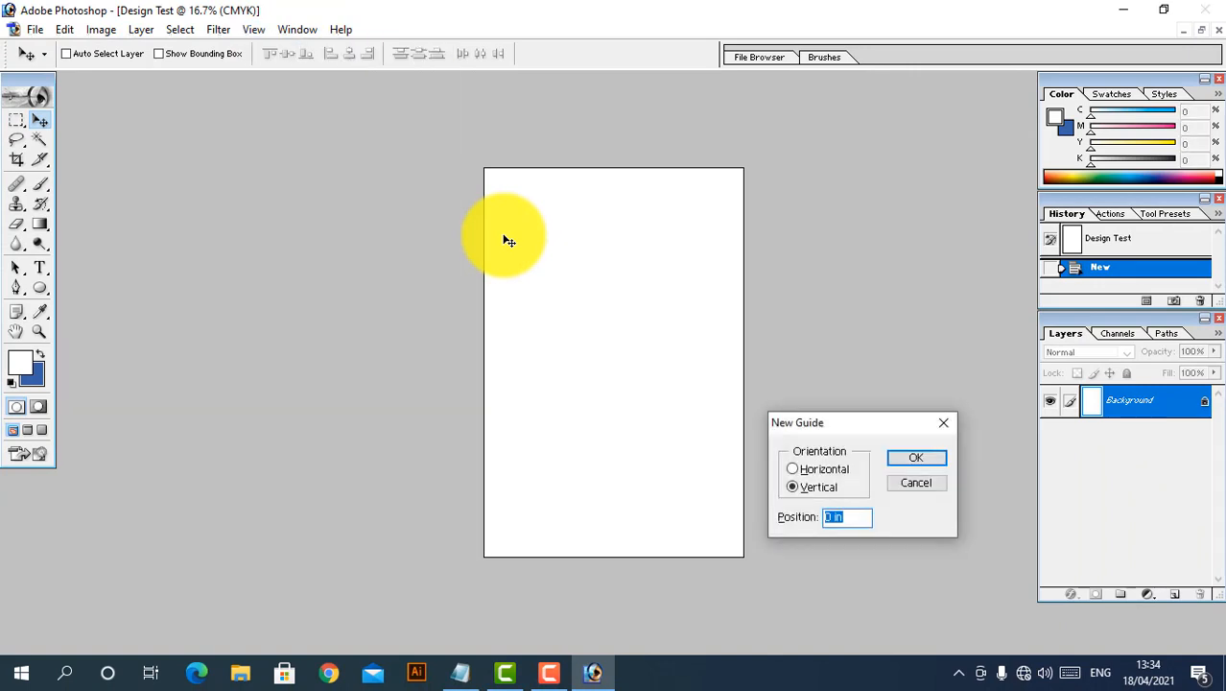
pyautogui.press('Return')
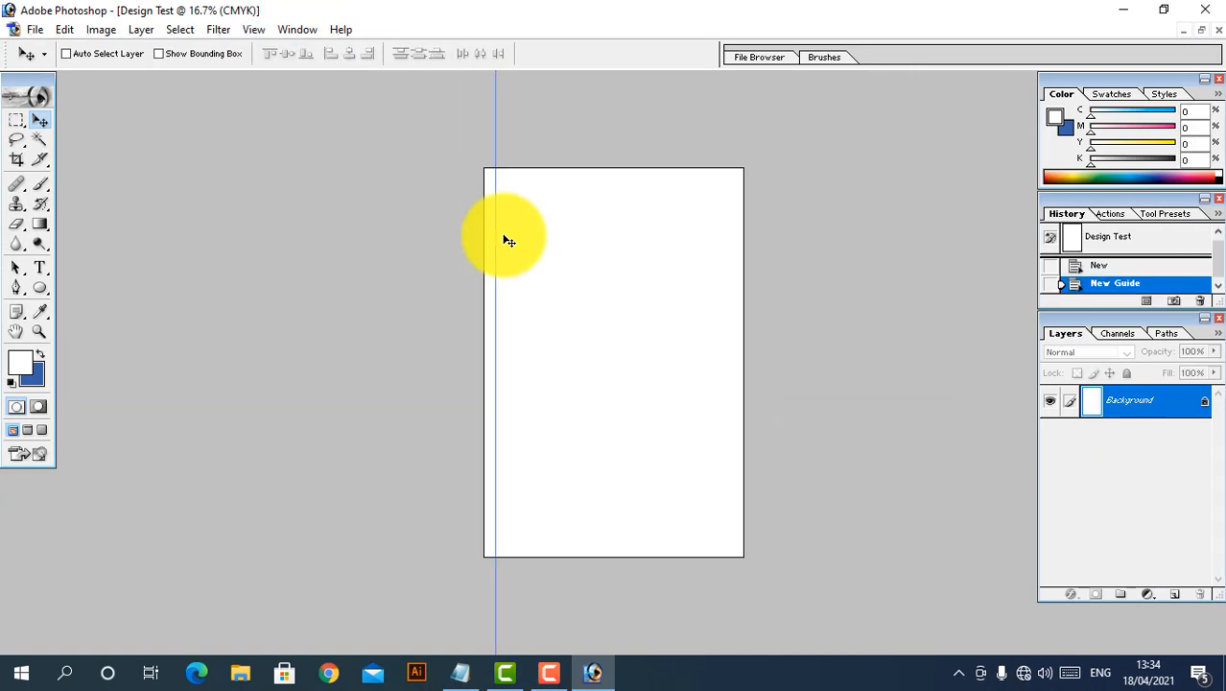
pyautogui.hotkey('ctrl', 'r')
pyautogui.moveTo(486, 175); pyautogui.dragTo(612, 248)
pyautogui.press('Tab')
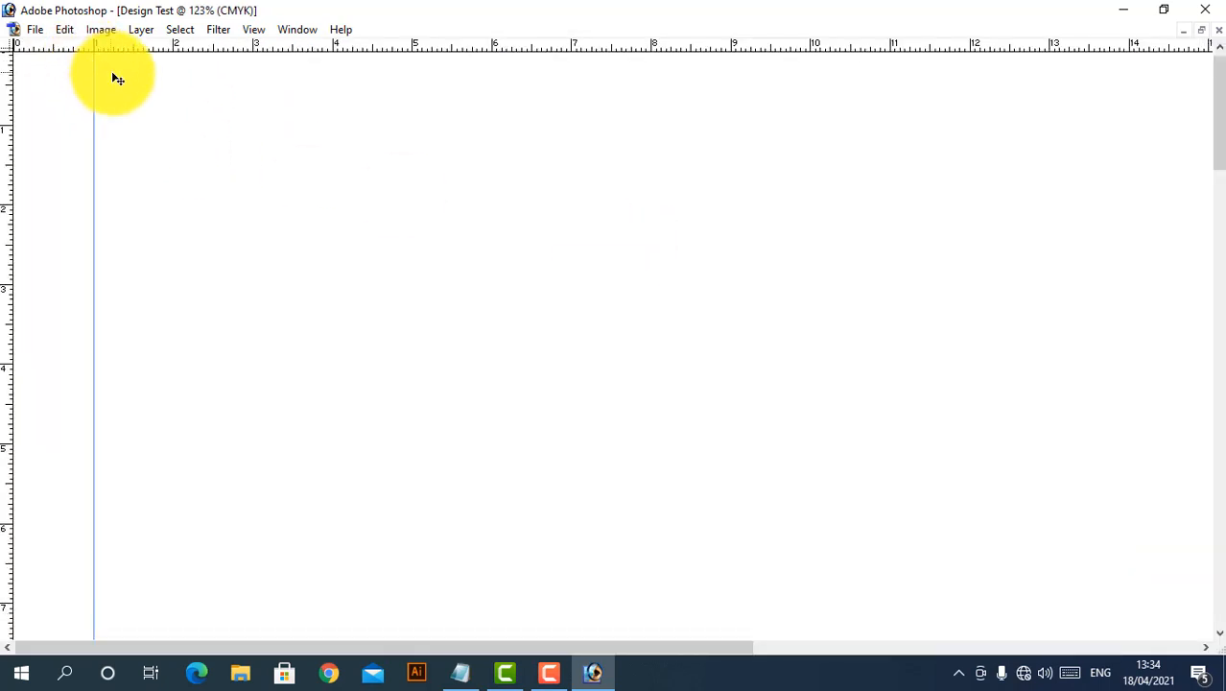
pyautogui.hotkey('ctrl', '0')
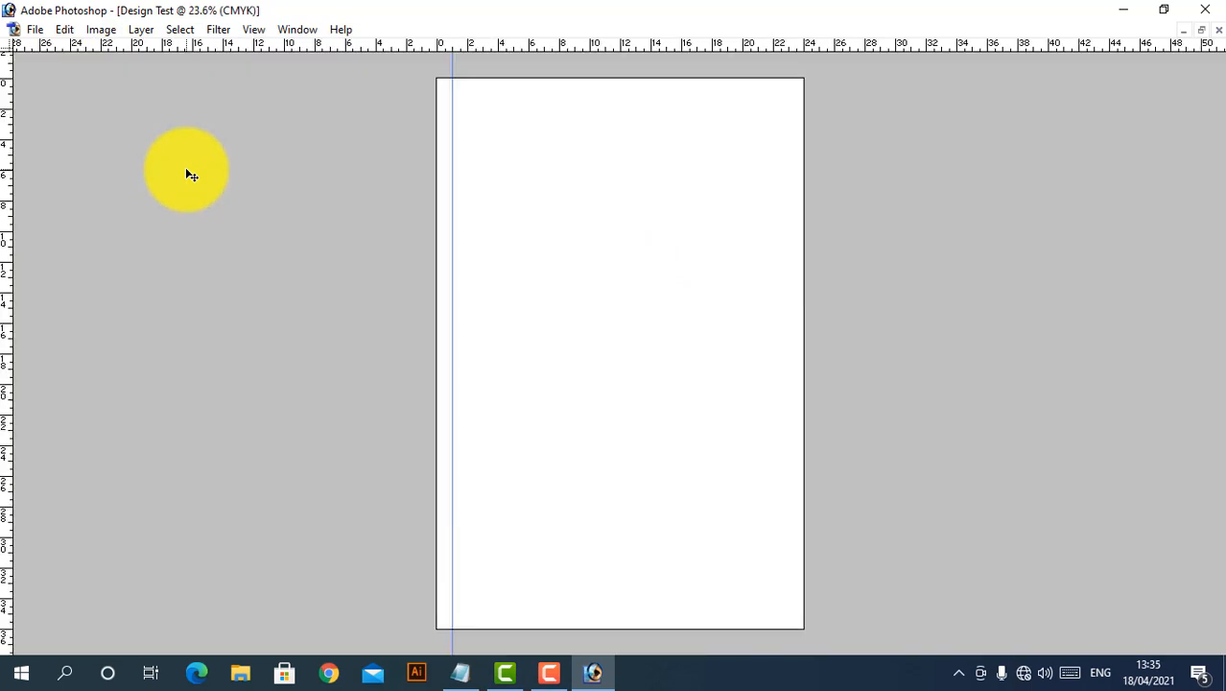
# Add a vertical guide at 23 inches for the page's right margin
pyautogui.hotkey('alt', 'v')
pyautogui.press('e')
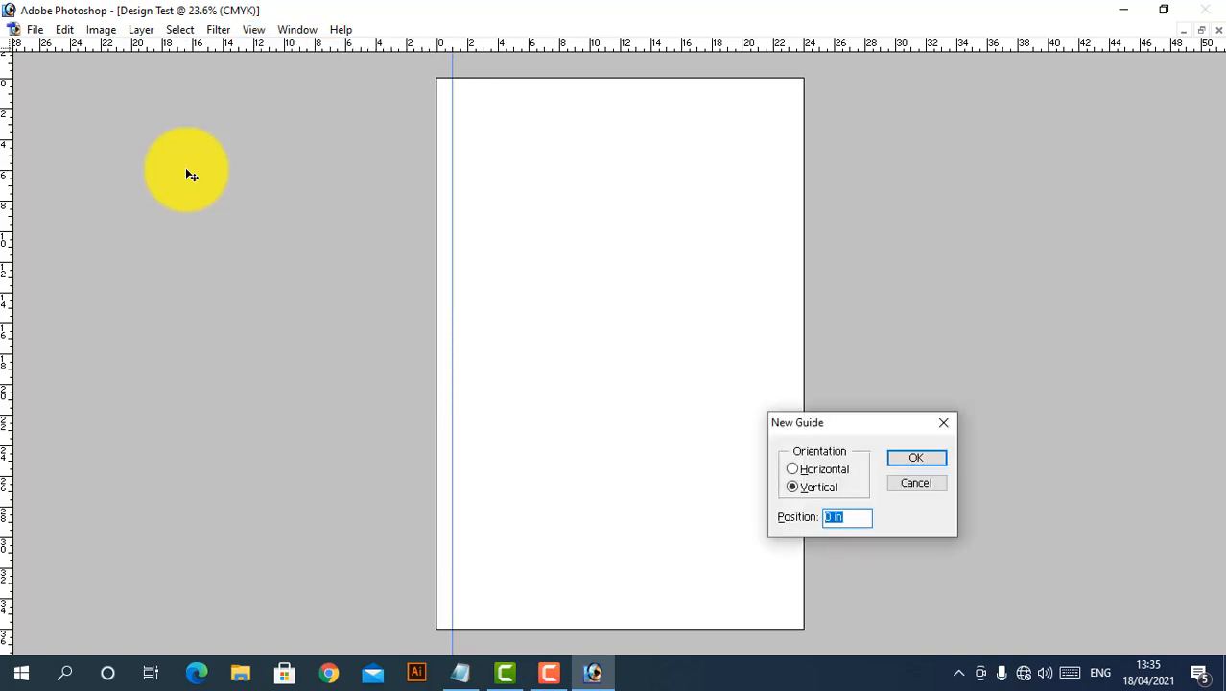
pyautogui.write('23')
pyautogui.press('Return')
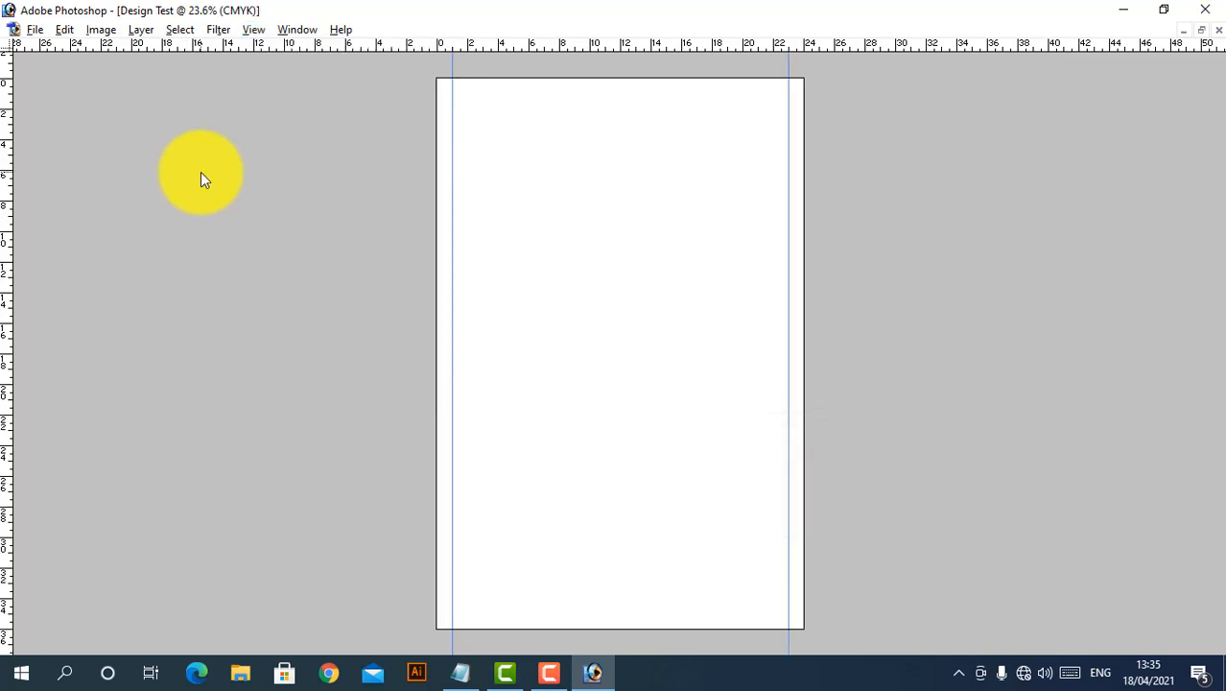
# Add a horizontal guide at 1 inch for the page's top margin
pyautogui.hotkey('alt', 'v')
pyautogui.press('e')
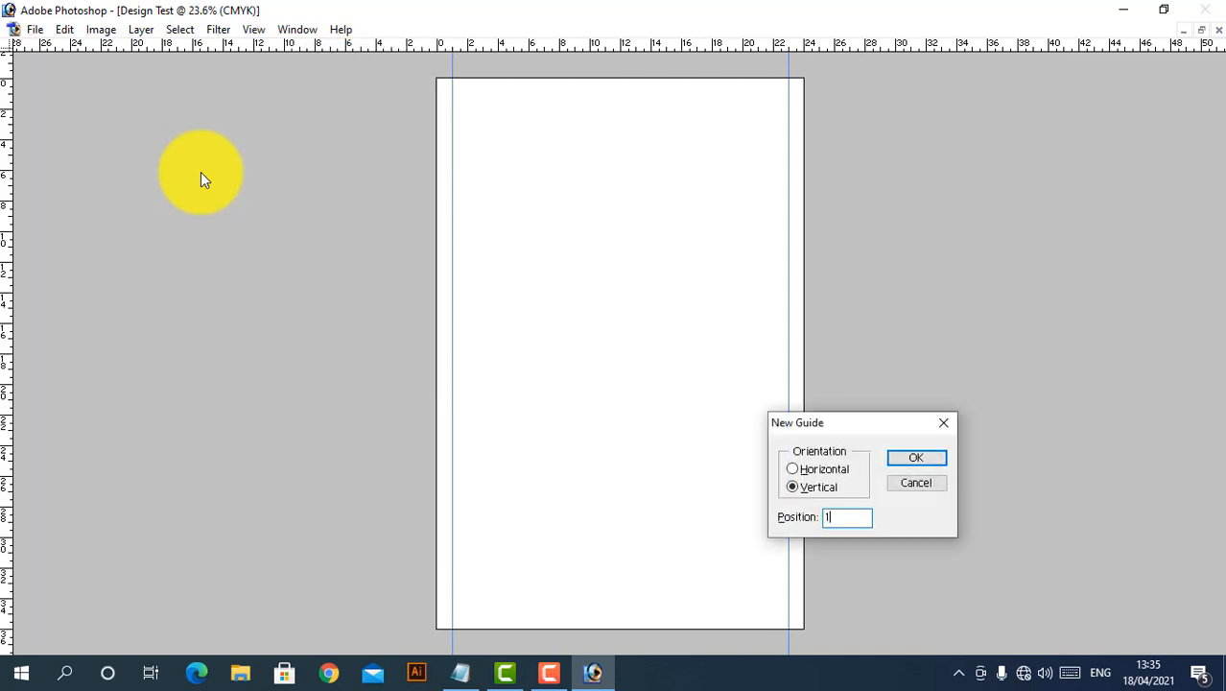
pyautogui.click(831, 472)
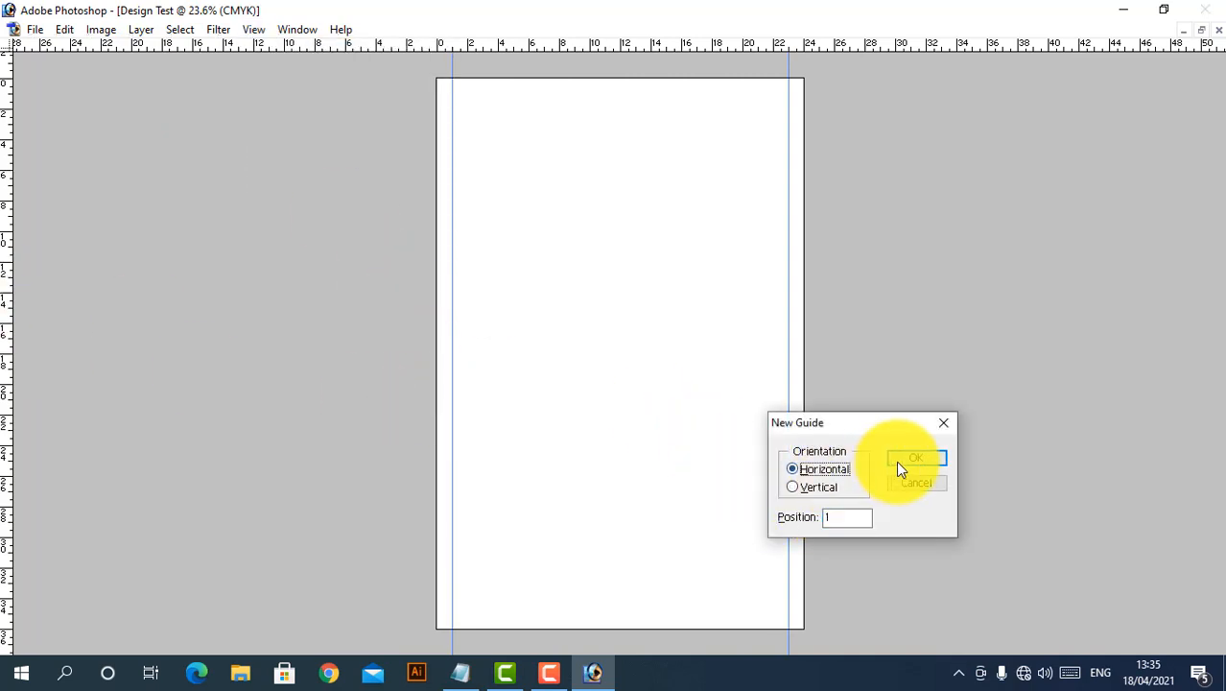
pyautogui.click(902, 461)
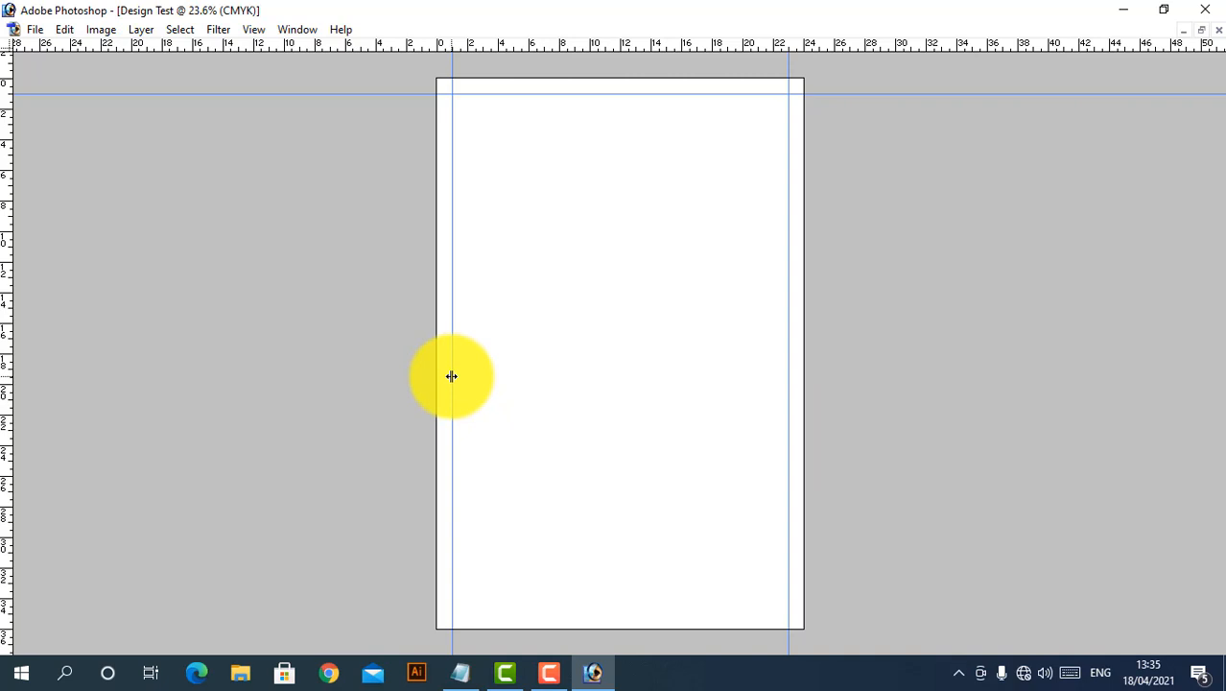
# Add a horizontal guide at 35 inches for the page's bottom margin
pyautogui.hotkey('alt', 'v')
pyautogui.press('e')
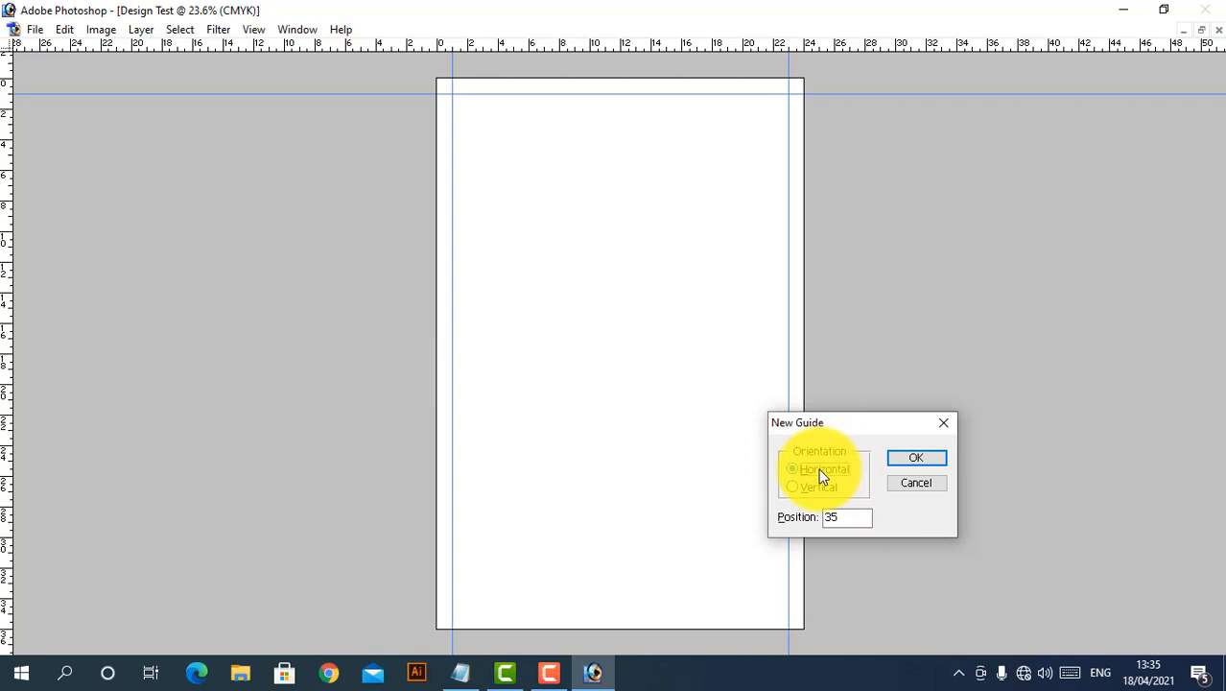
pyautogui.press('Return')
pyautogui.keyDown('alt'); pyautogui.click(533, 227); pyautogui.keyUp('alt')
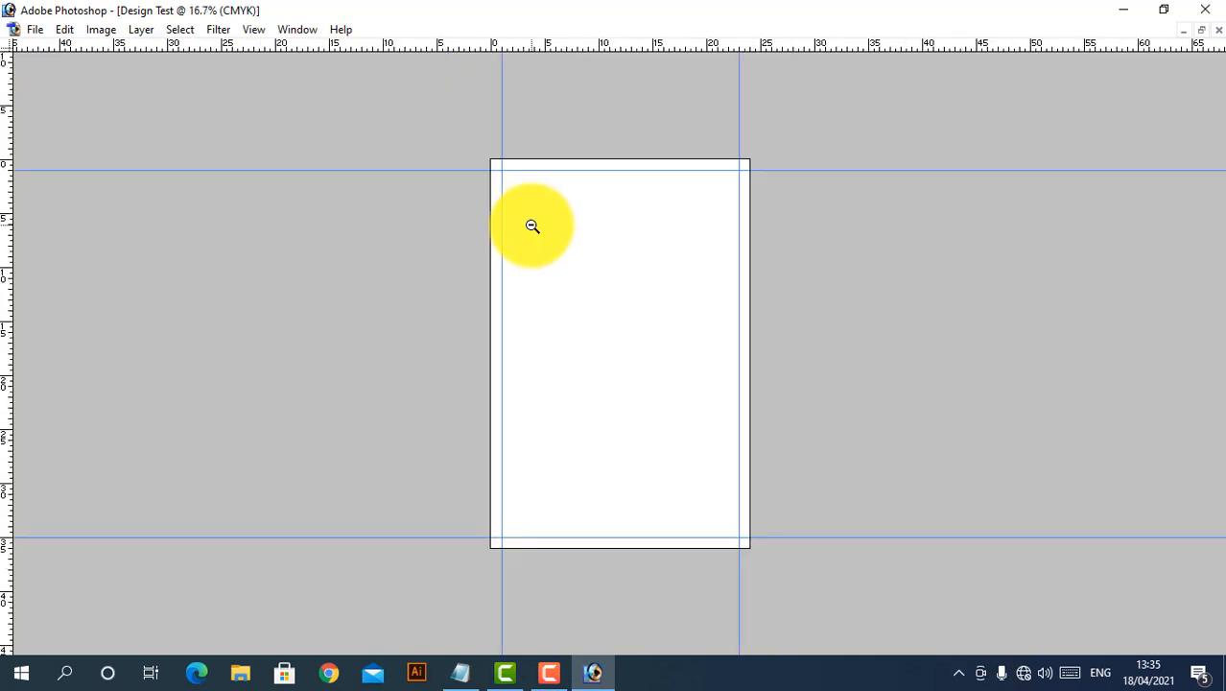
# Bring back the hidden tools and panels, turn on Quick Mask mode, and view the whole page at 16.7%
pyautogui.press('Tab')
pyautogui.press('q')
pyautogui.moveTo(372, 140); pyautogui.dragTo(961, 258)
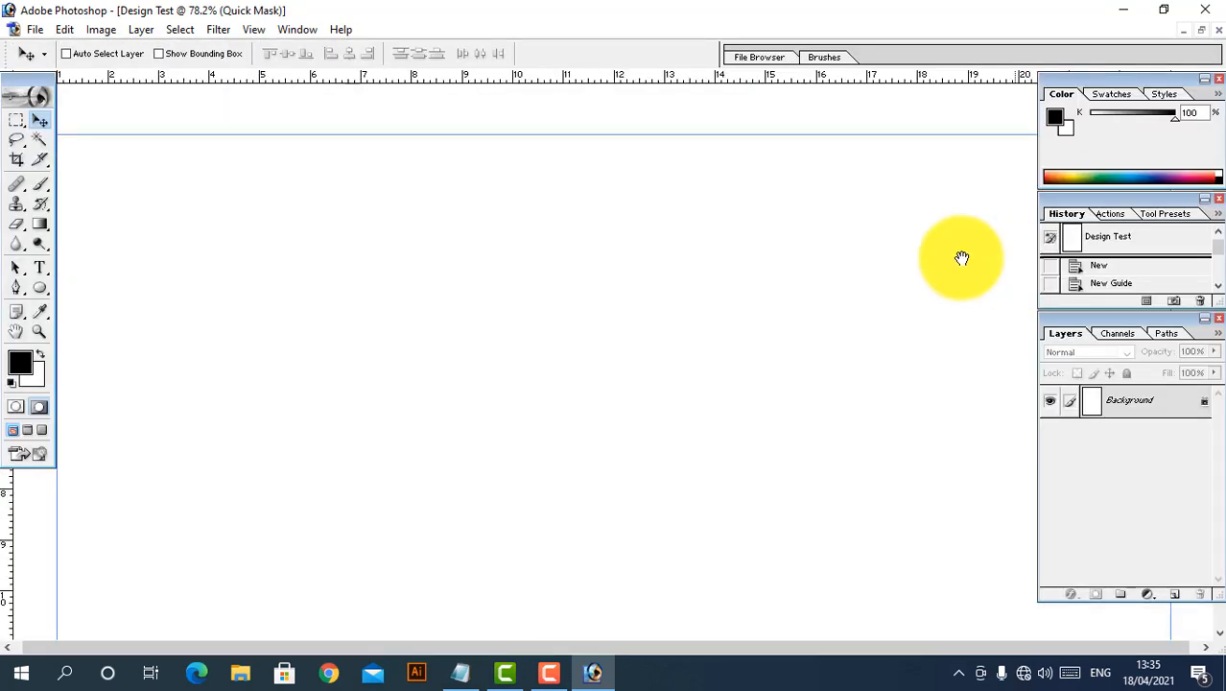
pyautogui.keyDown('alt'); pyautogui.click(639, 368); pyautogui.keyUp('alt')
pyautogui.keyDown('alt'); pyautogui.click(639, 368); pyautogui.keyUp('alt')
pyautogui.keyDown('alt'); pyautogui.click(639, 368); pyautogui.keyUp('alt')
pyautogui.keyDown('alt'); pyautogui.click(639, 368); pyautogui.keyUp('alt')
pyautogui.keyDown('alt'); pyautogui.click(639, 368); pyautogui.keyUp('alt')
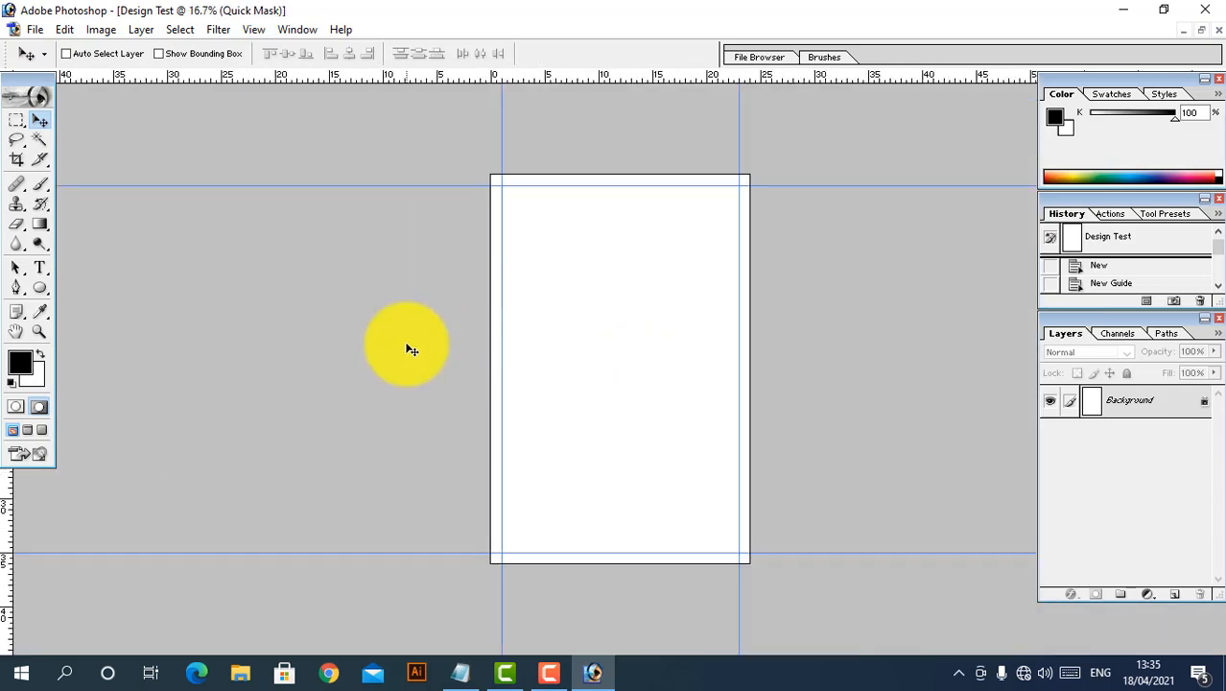
# Start opening an existing file and go to the GRAPHIC VILLA (D:) drive
pyautogui.hotkey('ctrl', 'o')
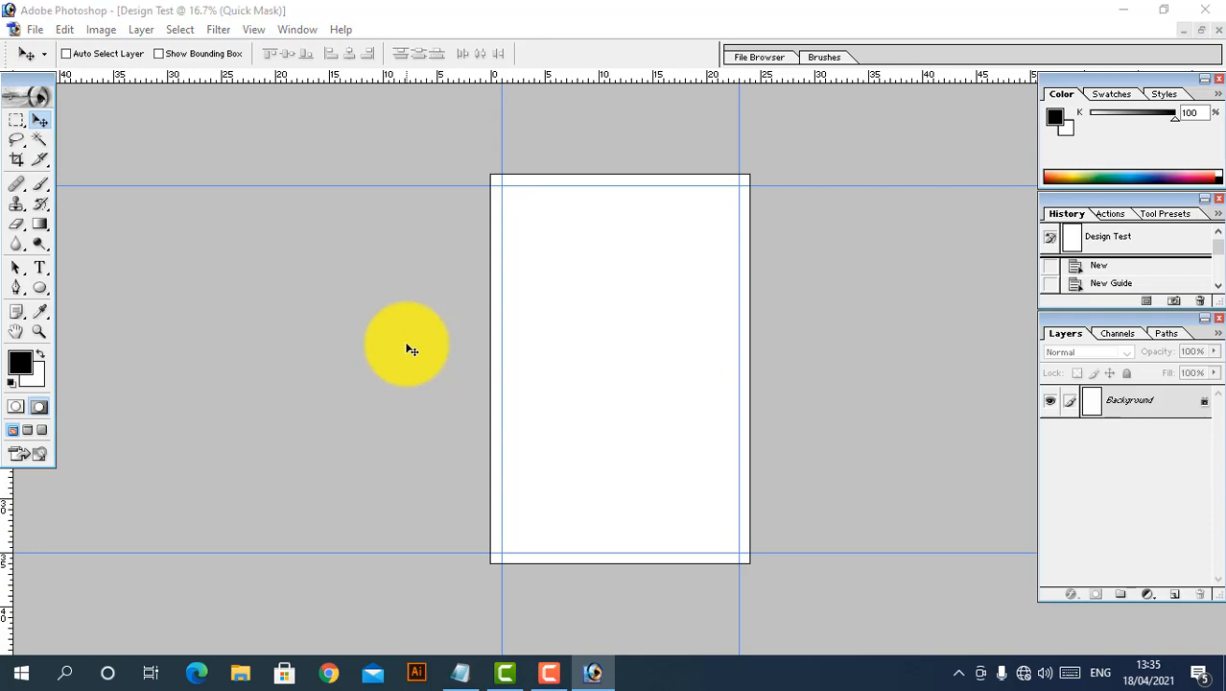
pyautogui.click(29, 255)
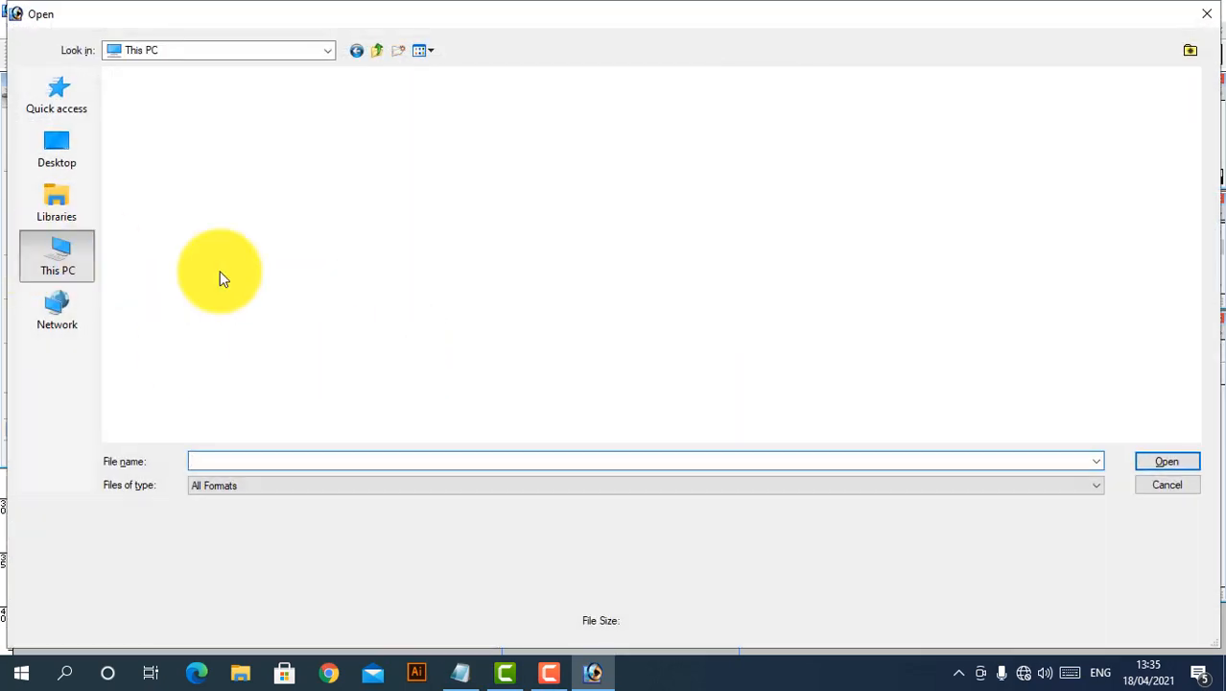
pyautogui.doubleClick(426, 221)
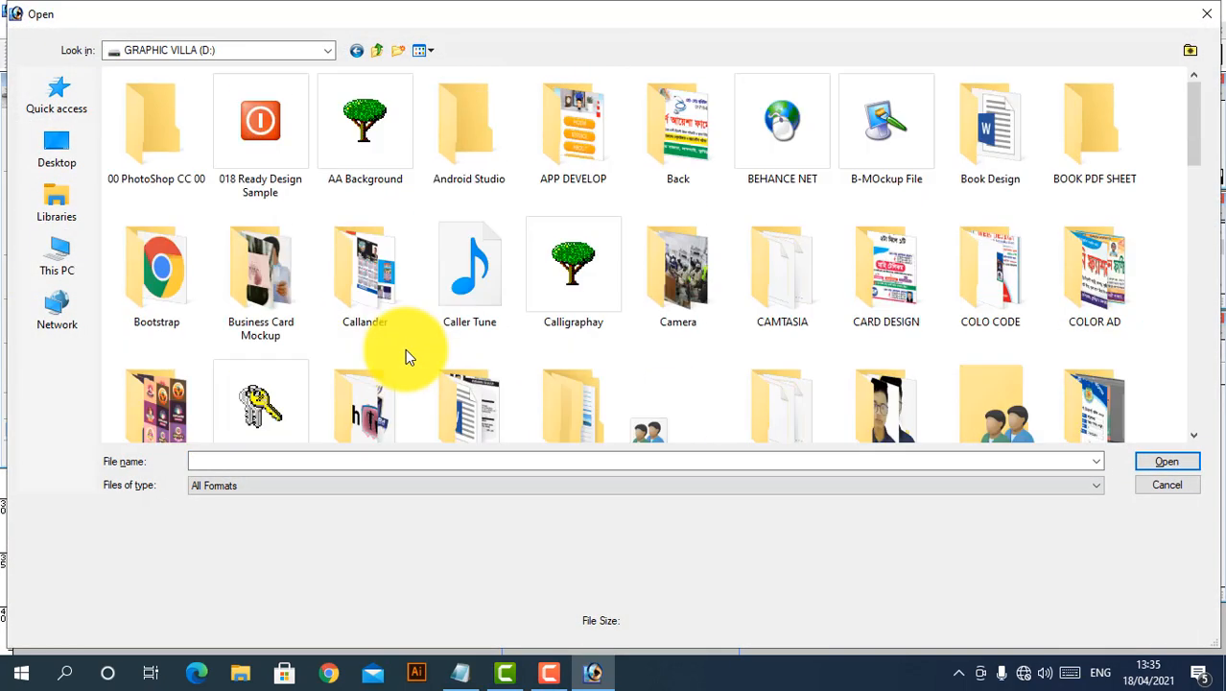
# Look through the drive's folders and enter 018 Ready Design Sample
pyautogui.scroll(-6, 569, 327)
pyautogui.scroll(5, 570, 325)
pyautogui.scroll(-4, 527, 328)
pyautogui.scroll(2, 528, 328)
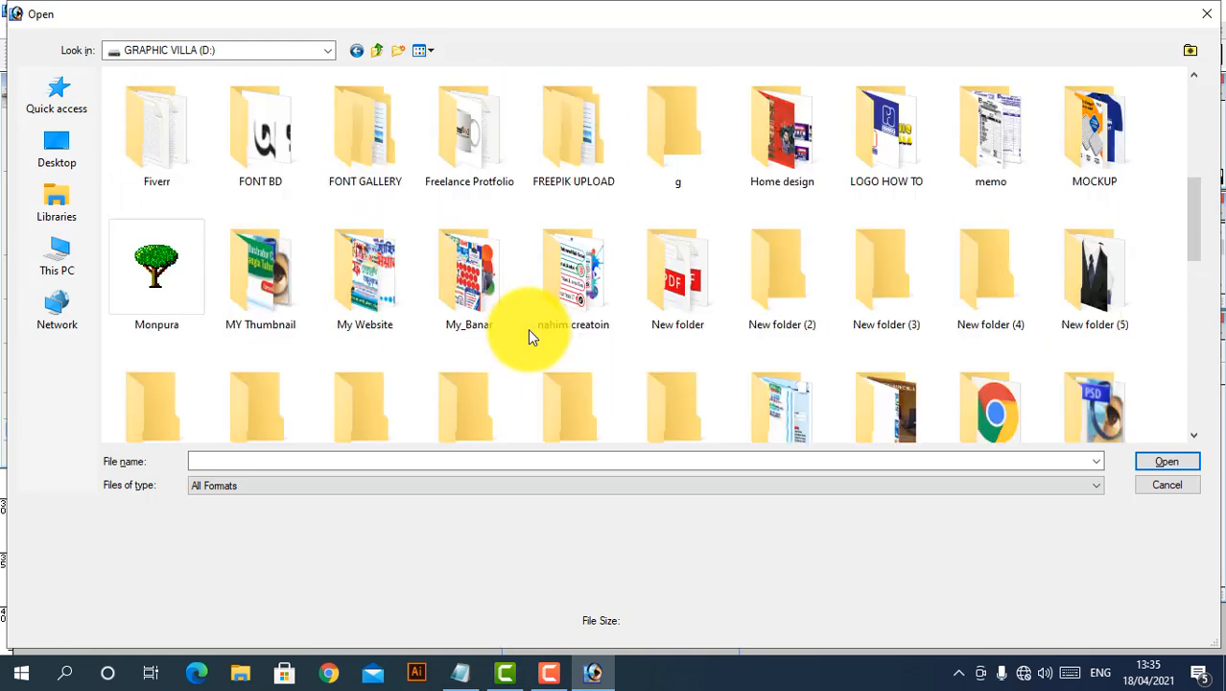
pyautogui.scroll(-2, 527, 328)
pyautogui.scroll(-2, 596, 348)
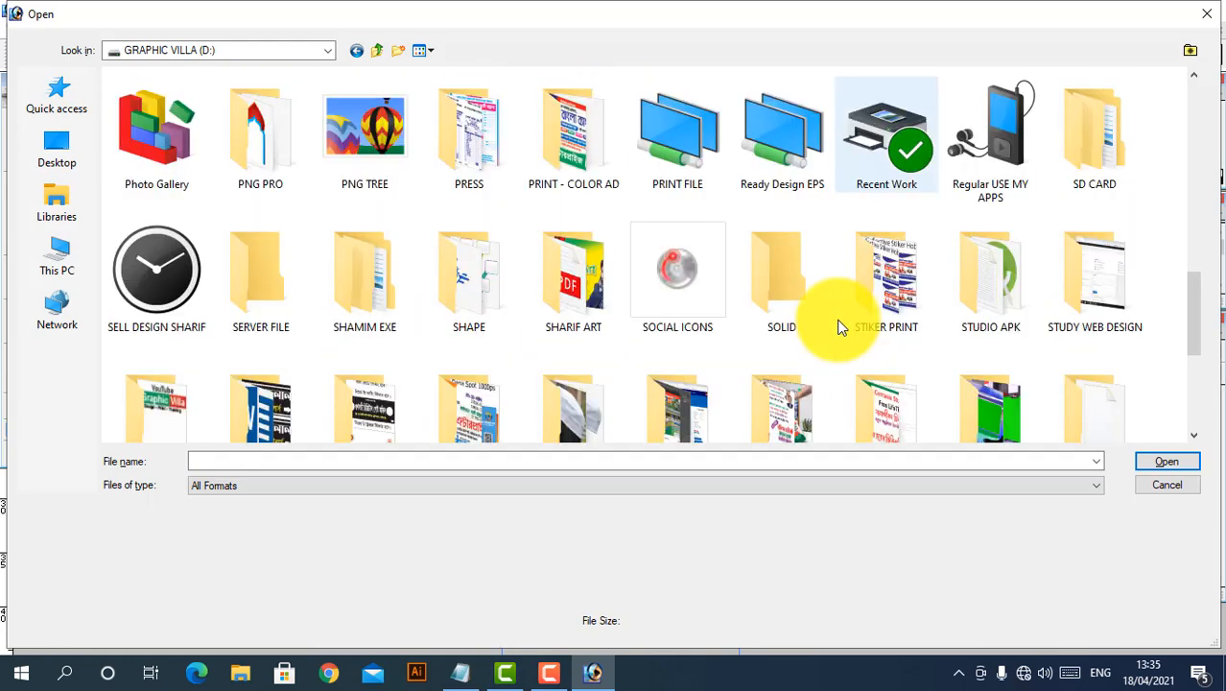
pyautogui.scroll(-2, 302, 267)
pyautogui.scroll(2, 302, 267)
pyautogui.scroll(10, 302, 266)
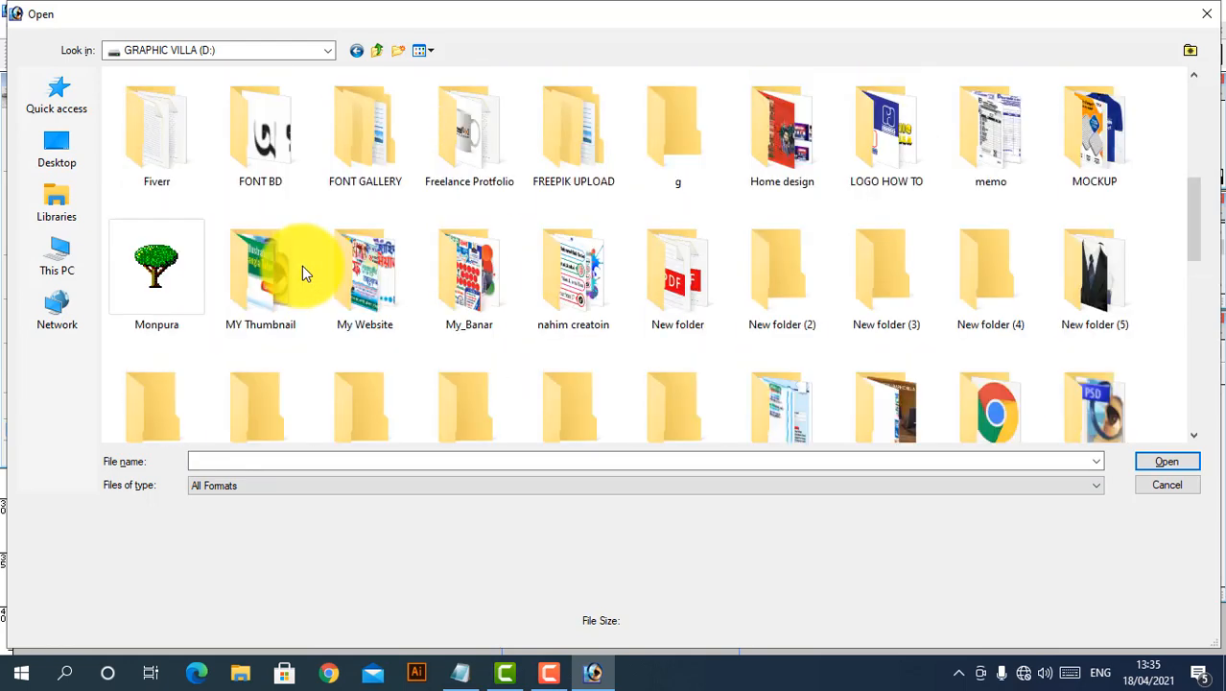
pyautogui.click(274, 175)
pyautogui.doubleClick(274, 174)
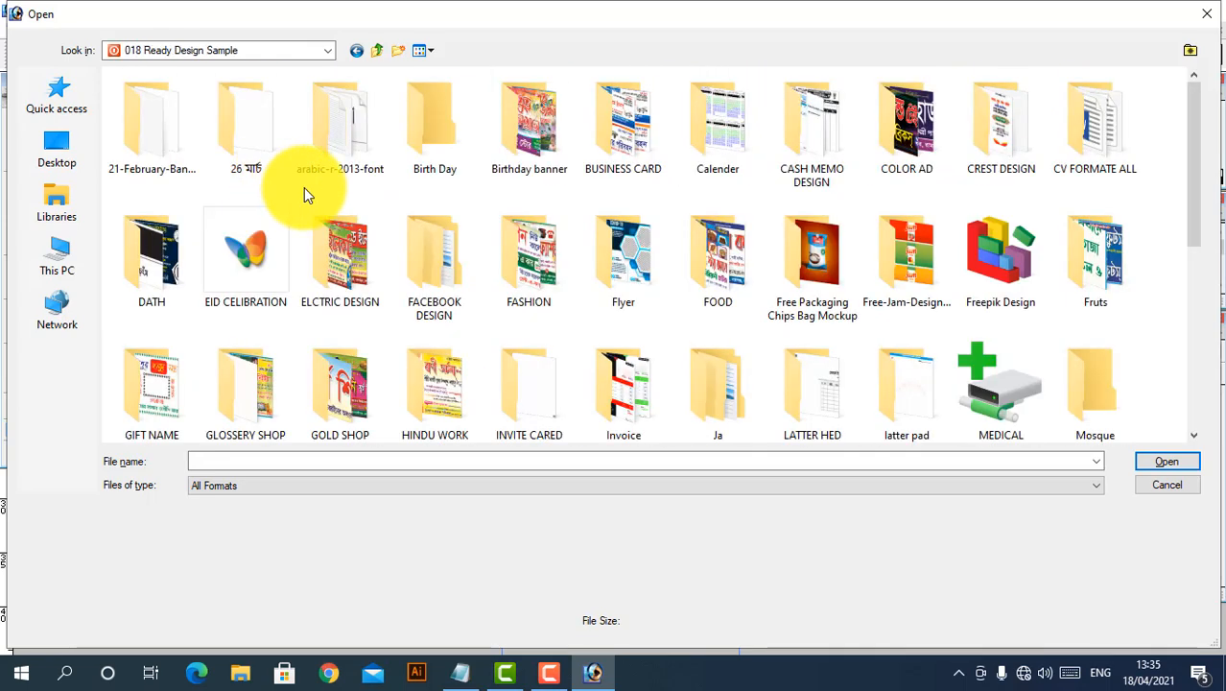
# Enter the EID CELIBRATION folder, look at the posters in its Edul Azha subfolder, and return to the parent folder
pyautogui.doubleClick(288, 251)
pyautogui.keyDown('ctrl'); pyautogui.scroll(1, 484, 217); pyautogui.keyUp('ctrl')
pyautogui.click(411, 187)
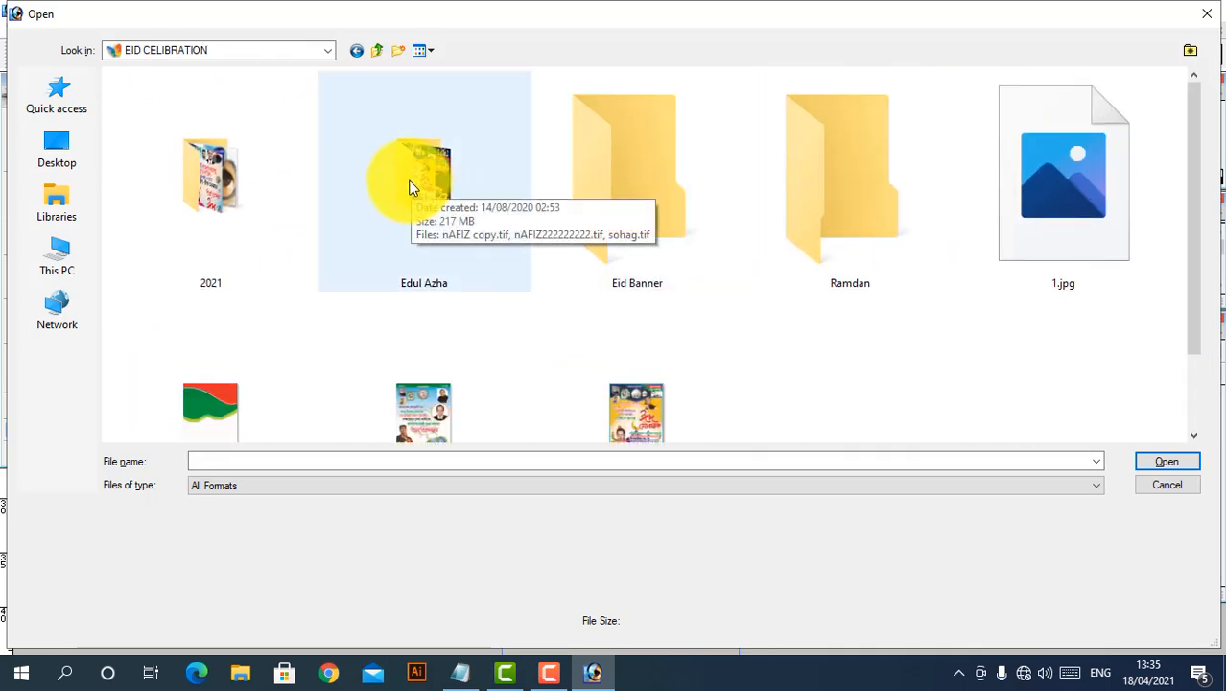
pyautogui.doubleClick(410, 186)
pyautogui.keyDown('ctrl'); pyautogui.scroll(2, 402, 186); pyautogui.keyUp('ctrl')
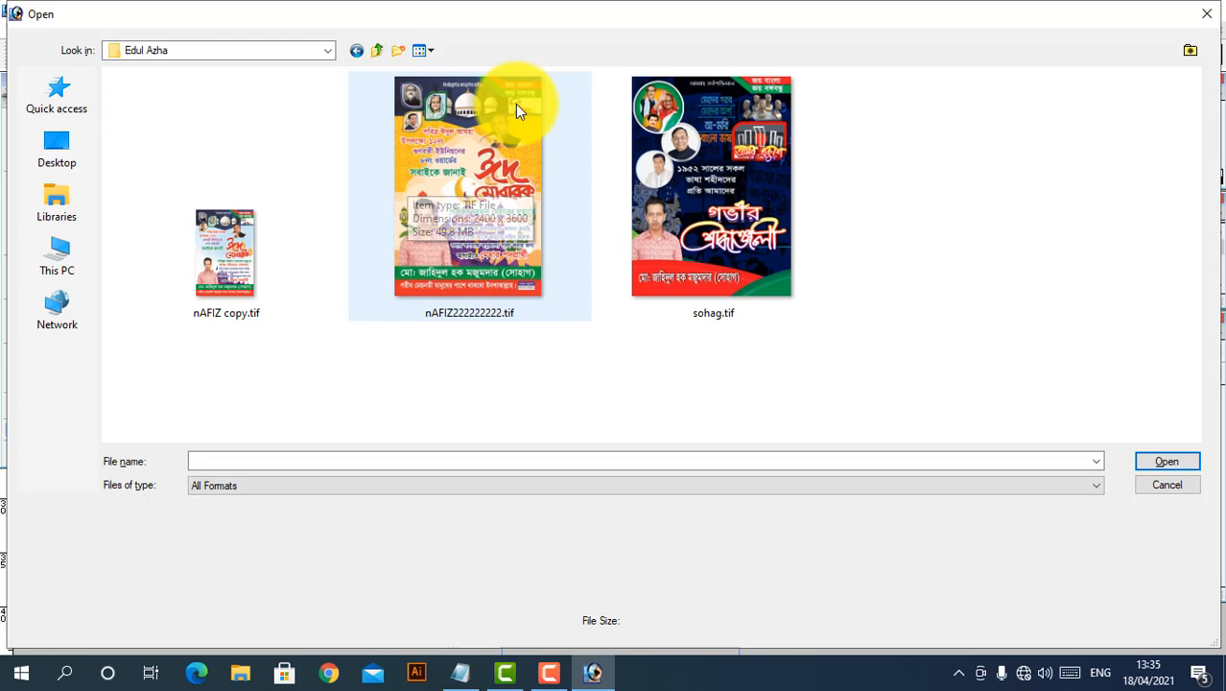
pyautogui.click(356, 50)
# Open afzol sun glass.tif from the Eid Banner folder and place its window beside the Design Test window
pyautogui.doubleClick(647, 200)
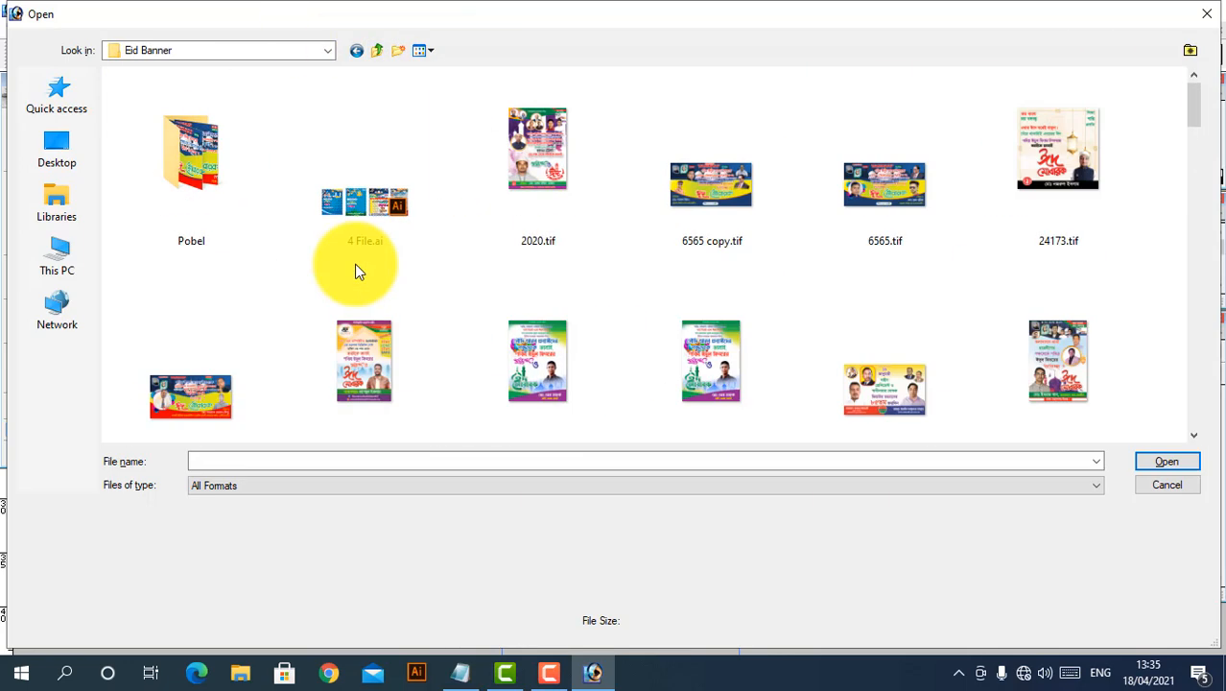
pyautogui.click(447, 319)
pyautogui.scroll(-10, 800, 295)
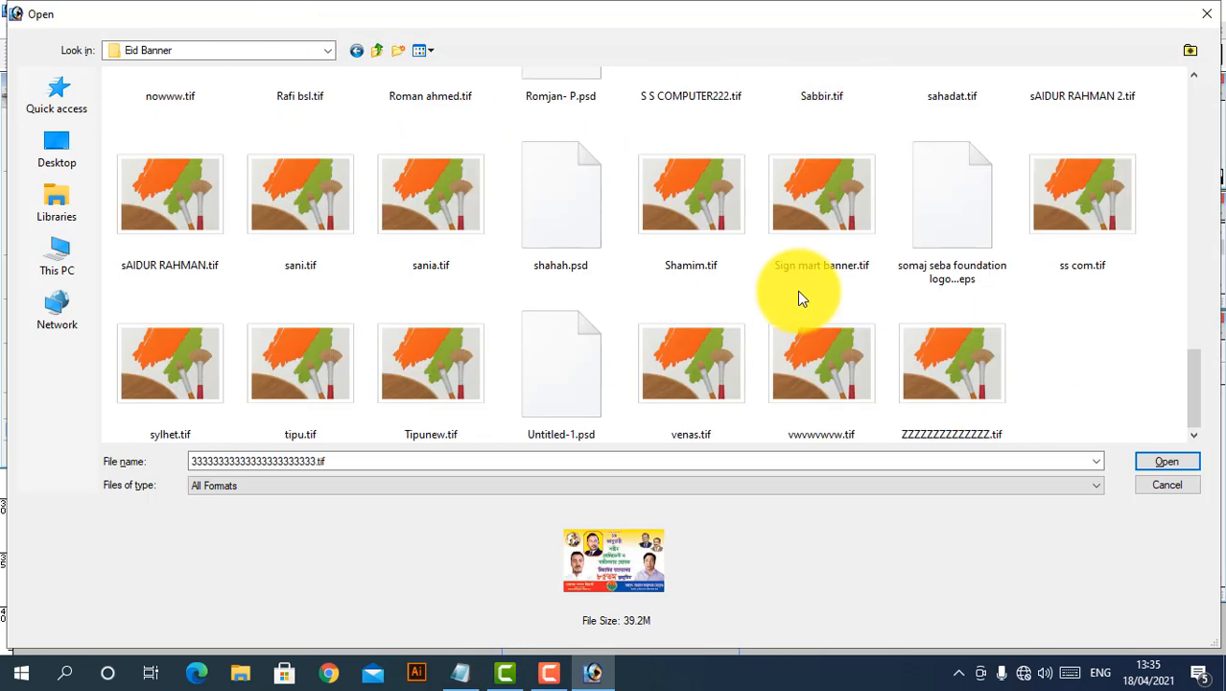
pyautogui.scroll(9, 806, 290)
pyautogui.doubleClick(595, 136)
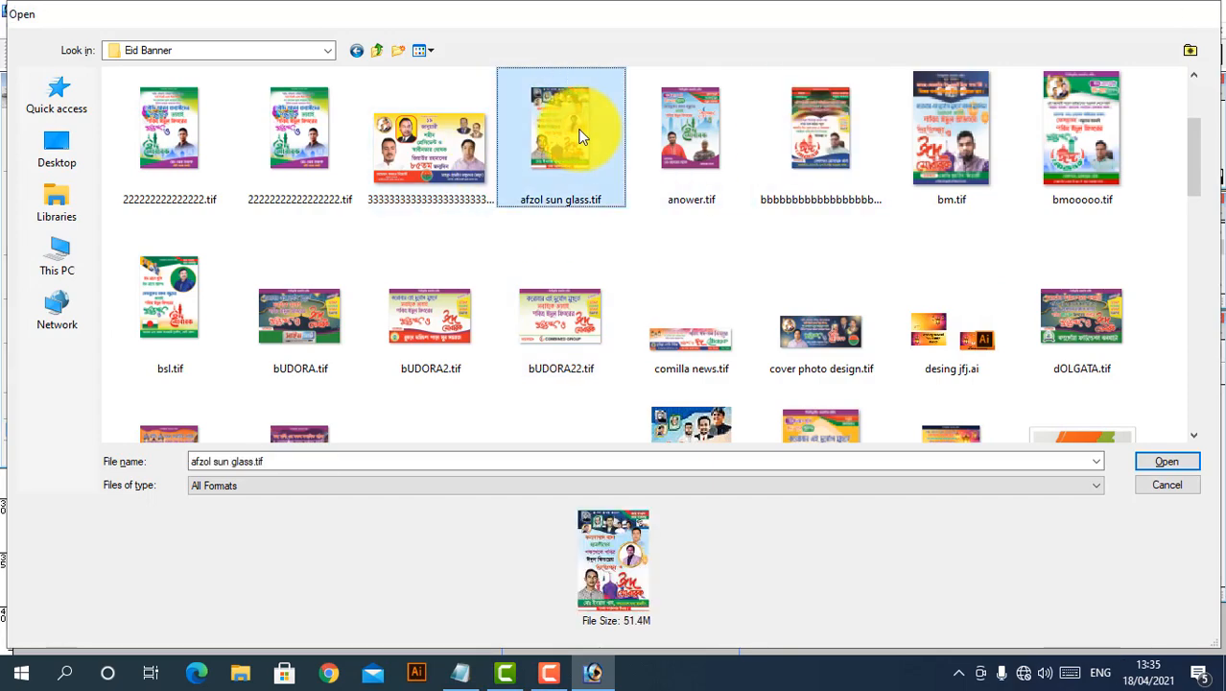
pyautogui.click(617, 269)
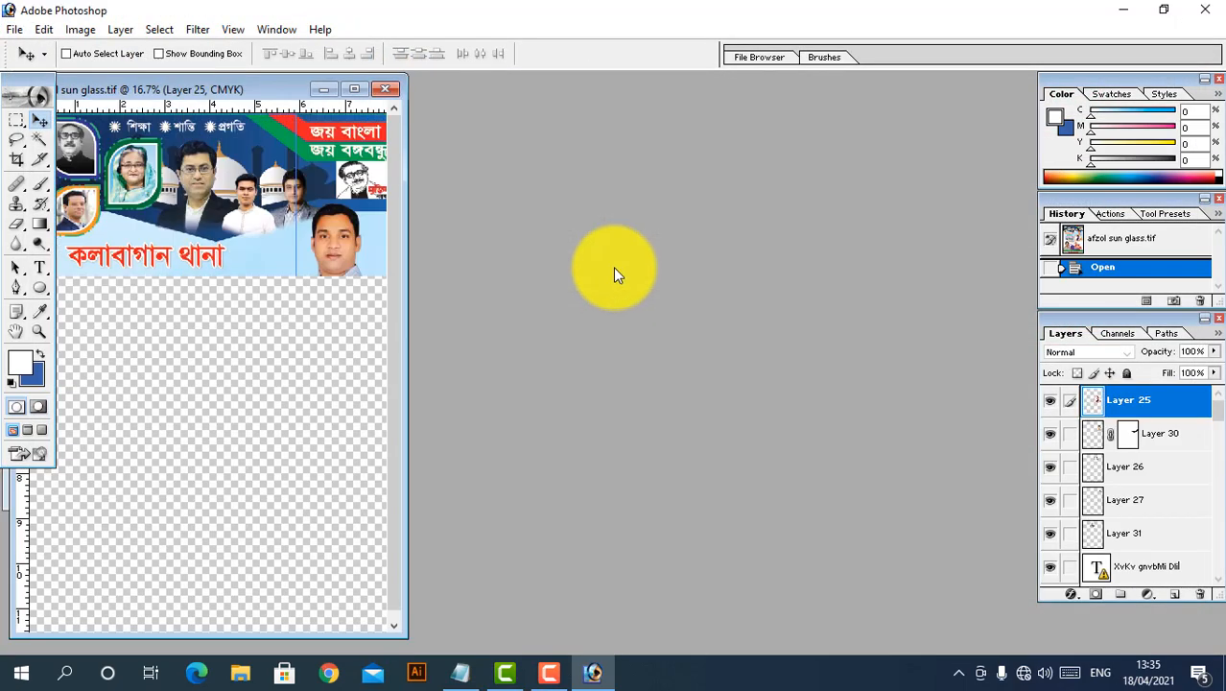
pyautogui.moveTo(288, 90); pyautogui.dragTo(750, 106)
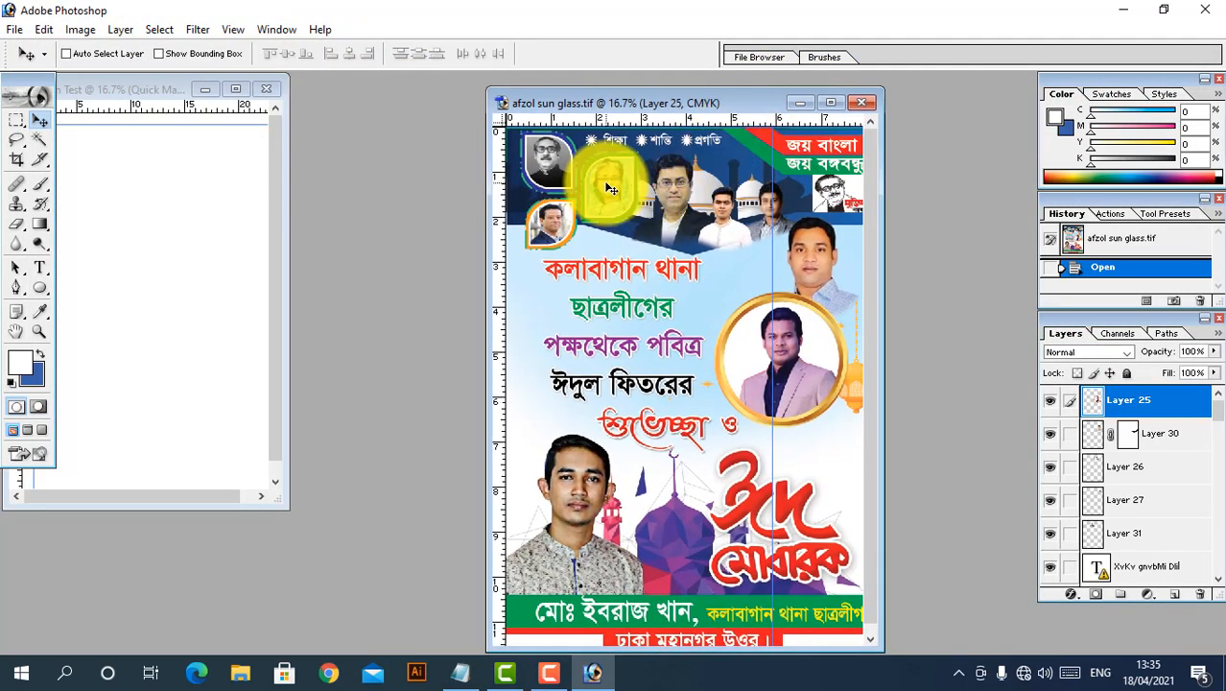
# Try moving a framed portrait slightly down in the upper part of the poster, and undo the move
pyautogui.moveTo(616, 201); pyautogui.dragTo(608, 248)
pyautogui.hotkey('ctrl', 'z')
pyautogui.press('Tab')
pyautogui.press('Tab')
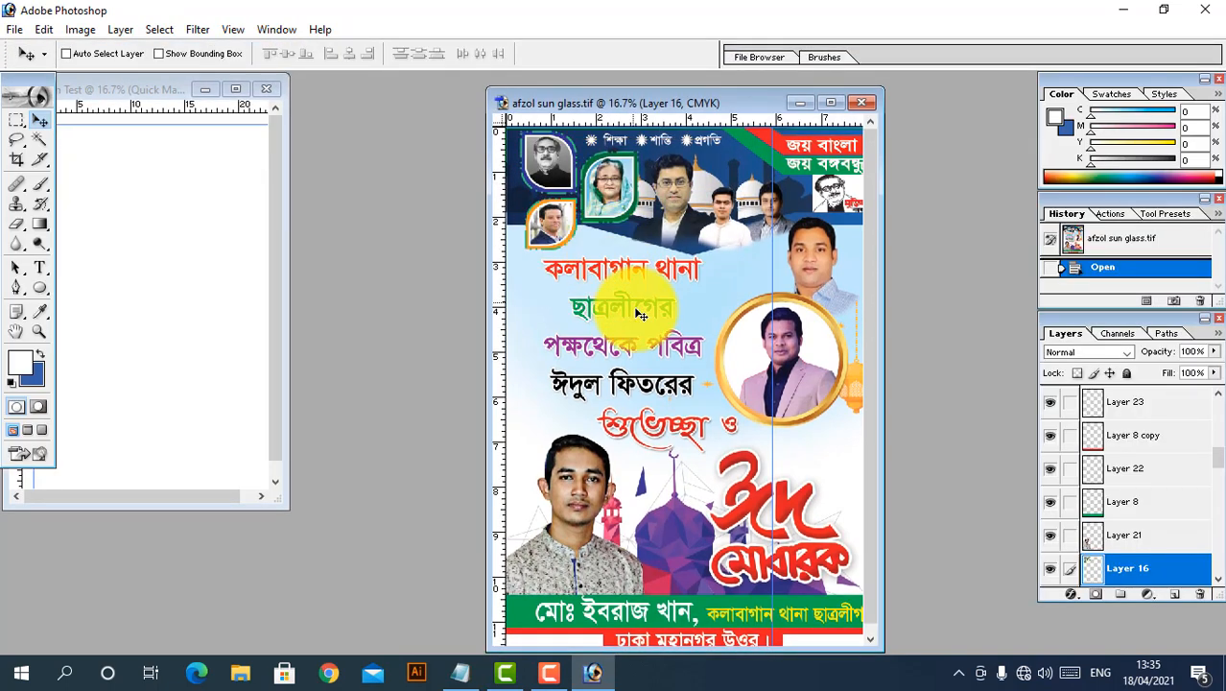
# Zoom the poster and Design Test out to 12.5% each and compare them in side-by-side windows
pyautogui.keyDown('alt'); pyautogui.click(534, 287); pyautogui.keyUp('alt')
pyautogui.click(161, 236)
pyautogui.keyDown('alt'); pyautogui.click(223, 228); pyautogui.keyUp('alt')
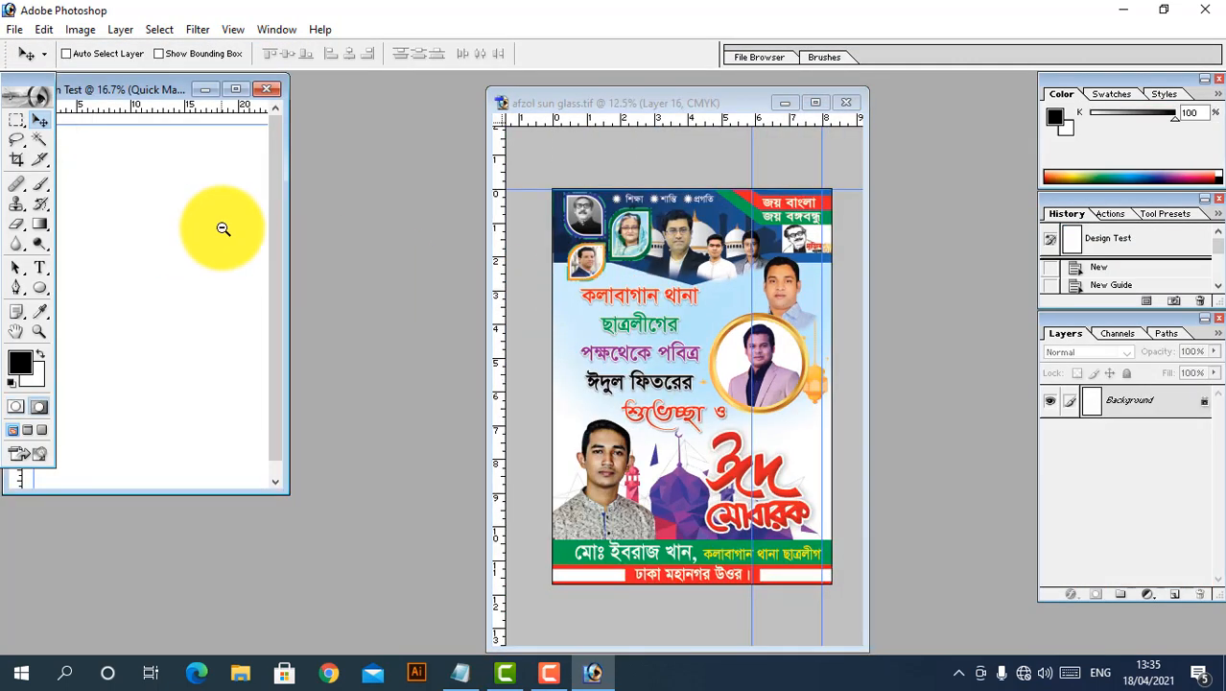
pyautogui.click(235, 90)
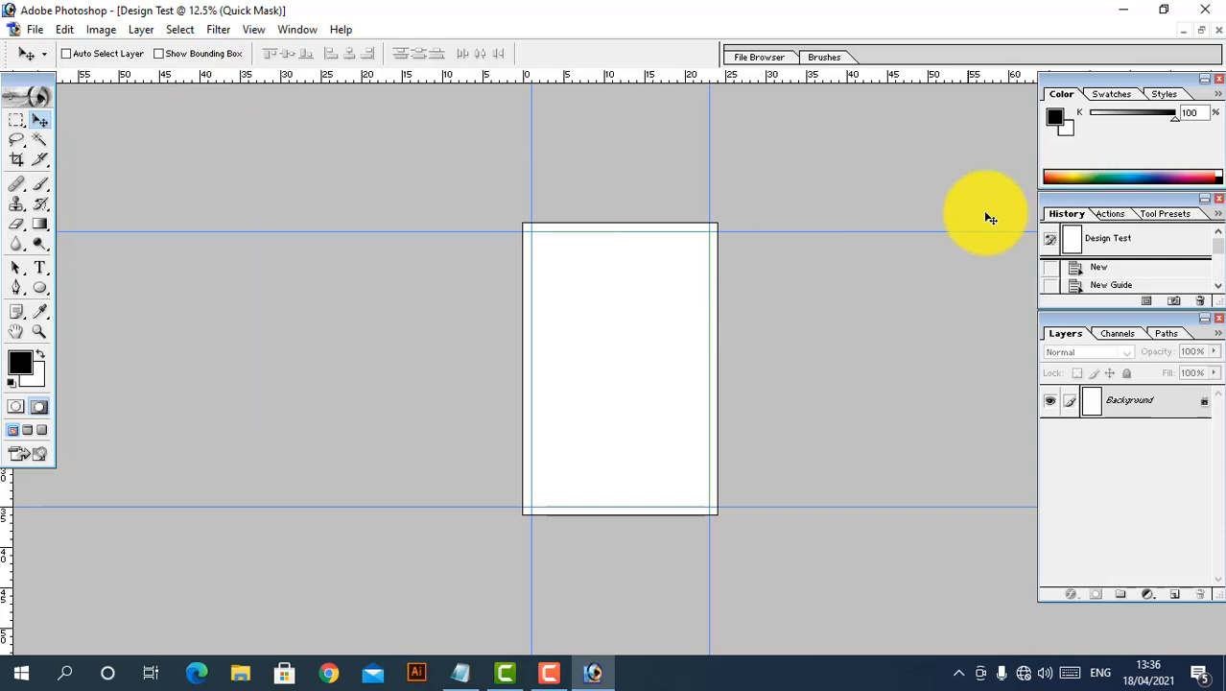
pyautogui.click(1201, 30)
# Zoom in on the framed portraits in the poster's upper-left corner
pyautogui.click(673, 274)
pyautogui.moveTo(730, 276); pyautogui.dragTo(732, 274)
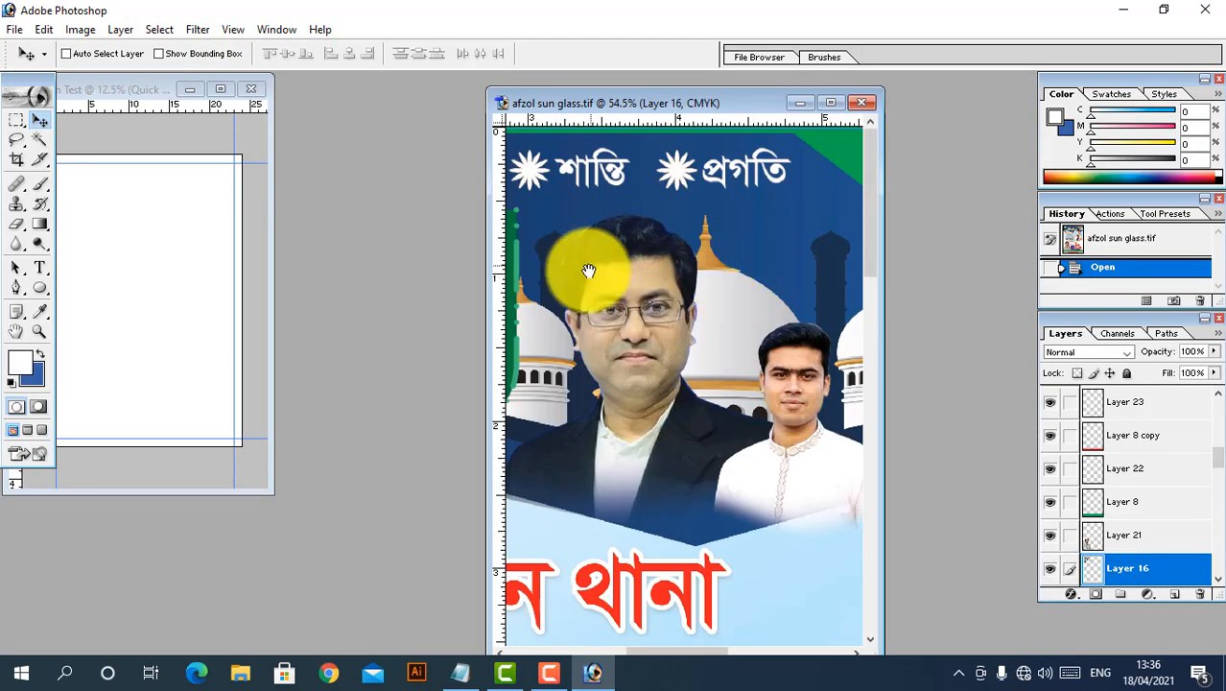
pyautogui.moveTo(587, 270); pyautogui.dragTo(808, 286)
pyautogui.moveTo(499, 346); pyautogui.dragTo(849, 331)
pyautogui.moveTo(710, 321); pyautogui.dragTo(924, 288)
# Select Layer 16 at the framed black-and-white portrait in the poster, and switch to Design Test in a maximized window
pyautogui.rightClick(687, 222)
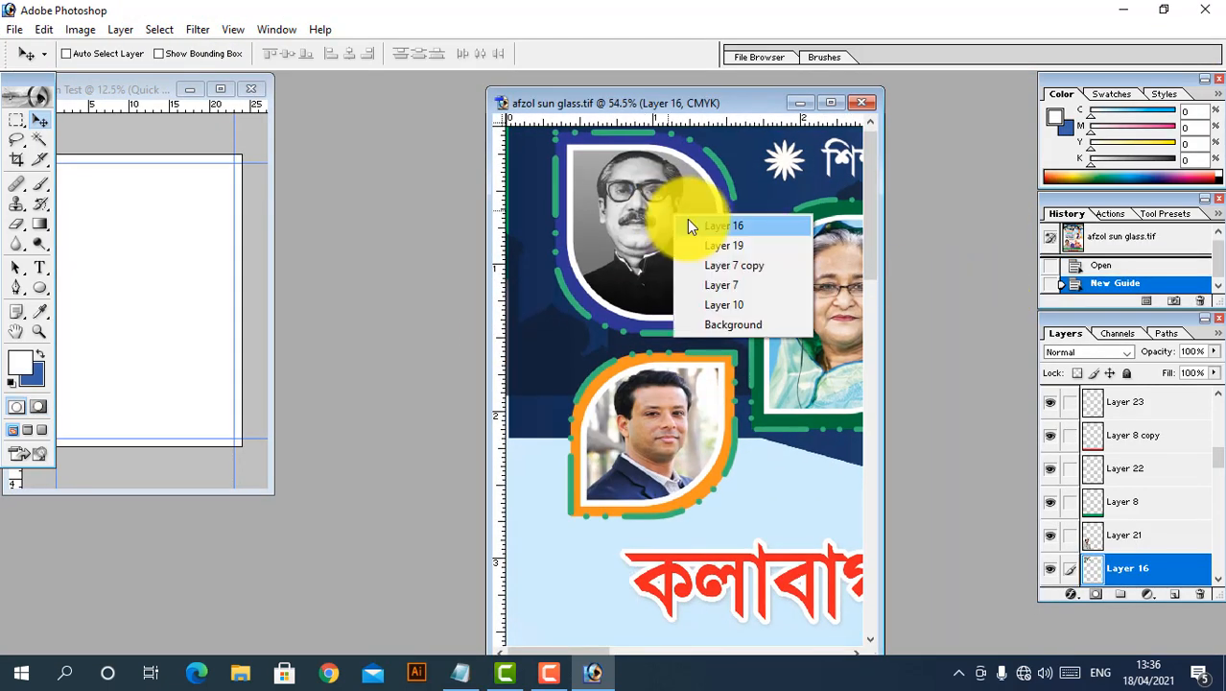
pyautogui.click(691, 227)
pyautogui.moveTo(691, 227); pyautogui.dragTo(146, 91)
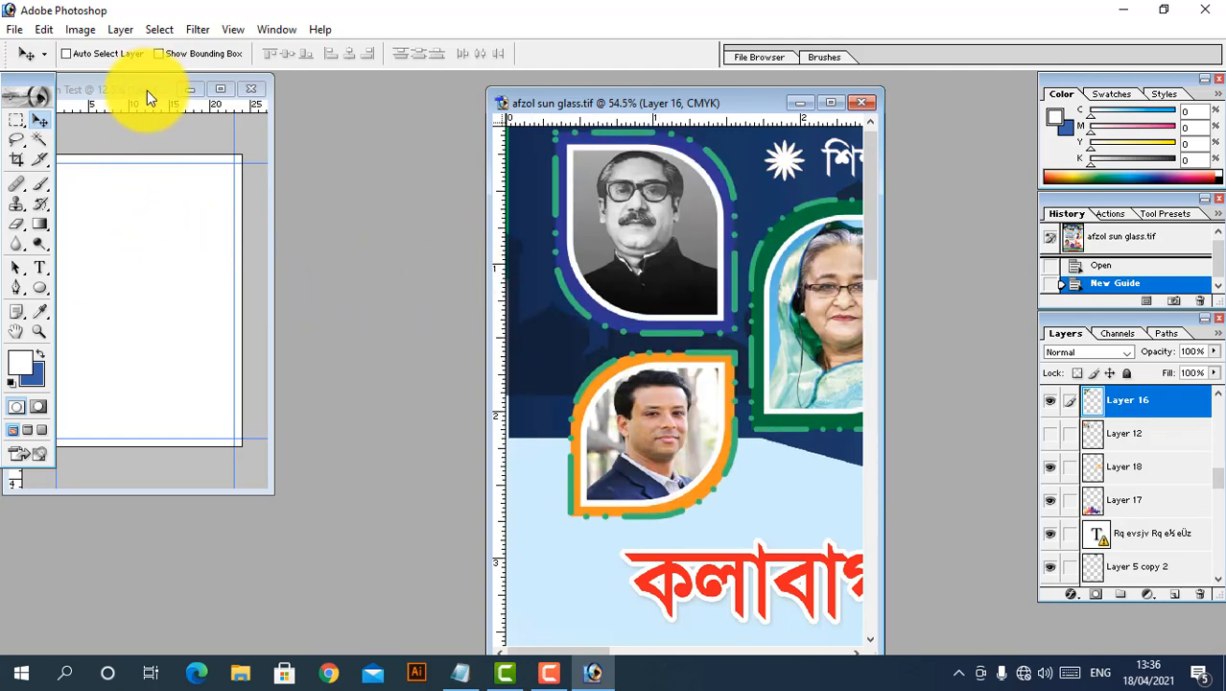
pyautogui.doubleClick(147, 84)
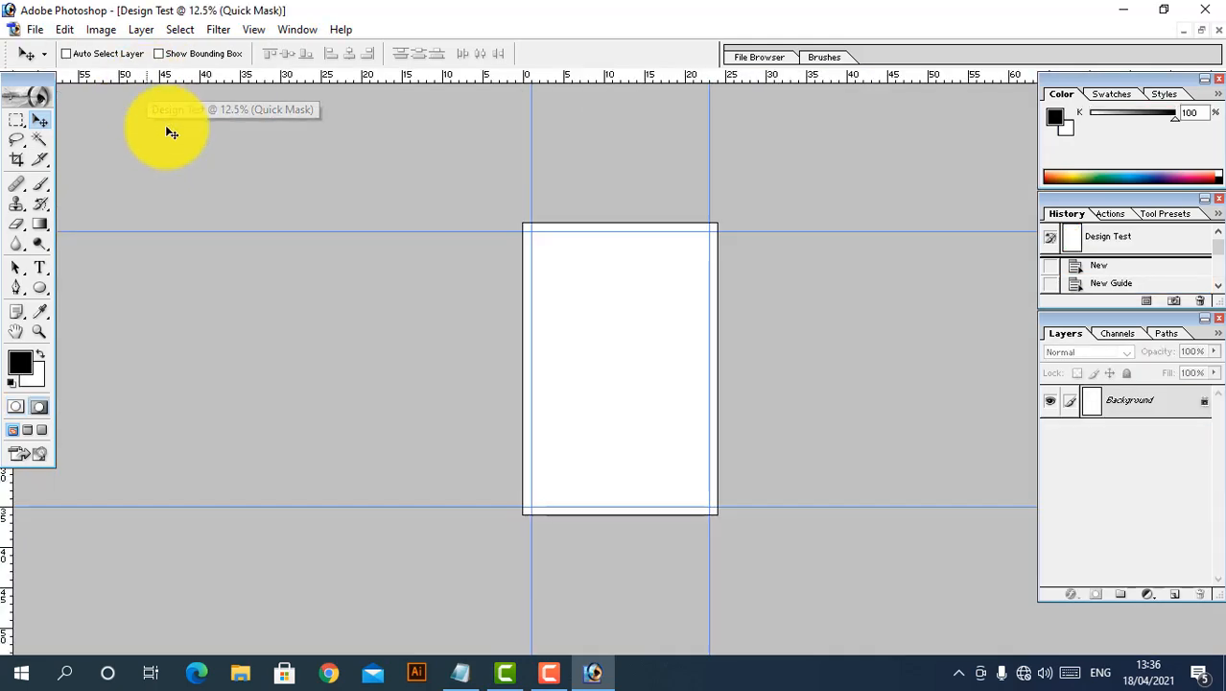
# Delete the Quick Mask channel from the Design Test document
pyautogui.doubleClick(1124, 332)
pyautogui.click(1122, 334)
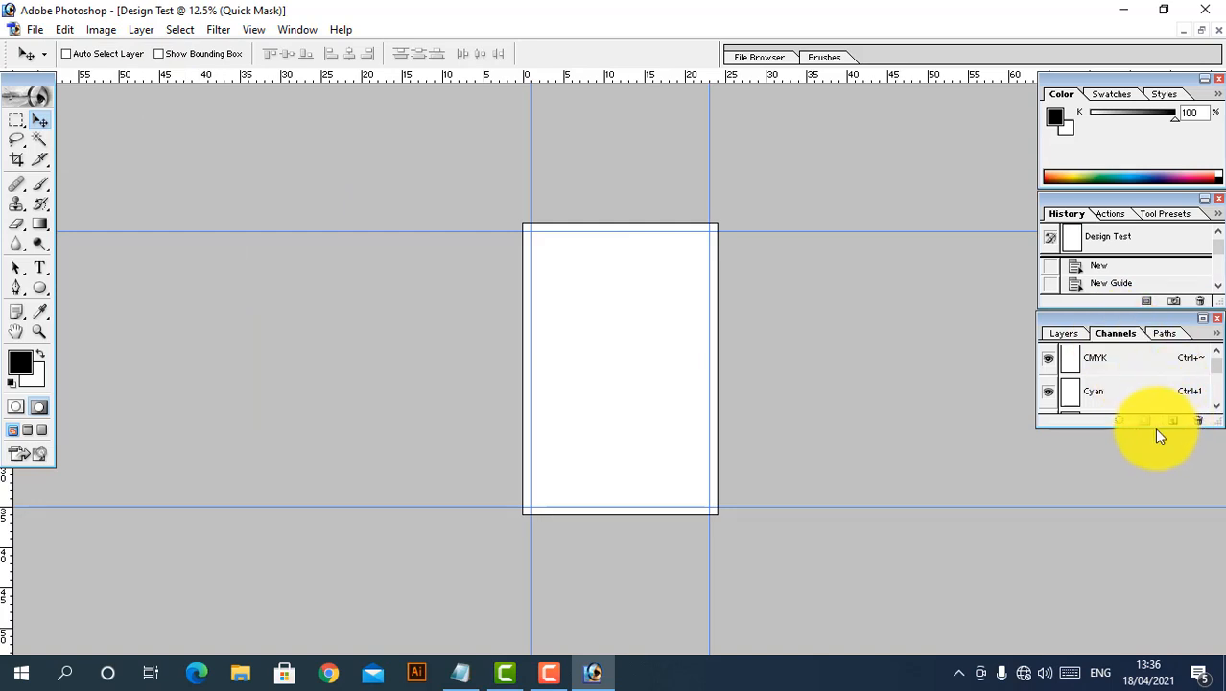
pyautogui.click(1082, 334)
pyautogui.doubleClick(1108, 336)
pyautogui.click(1065, 335)
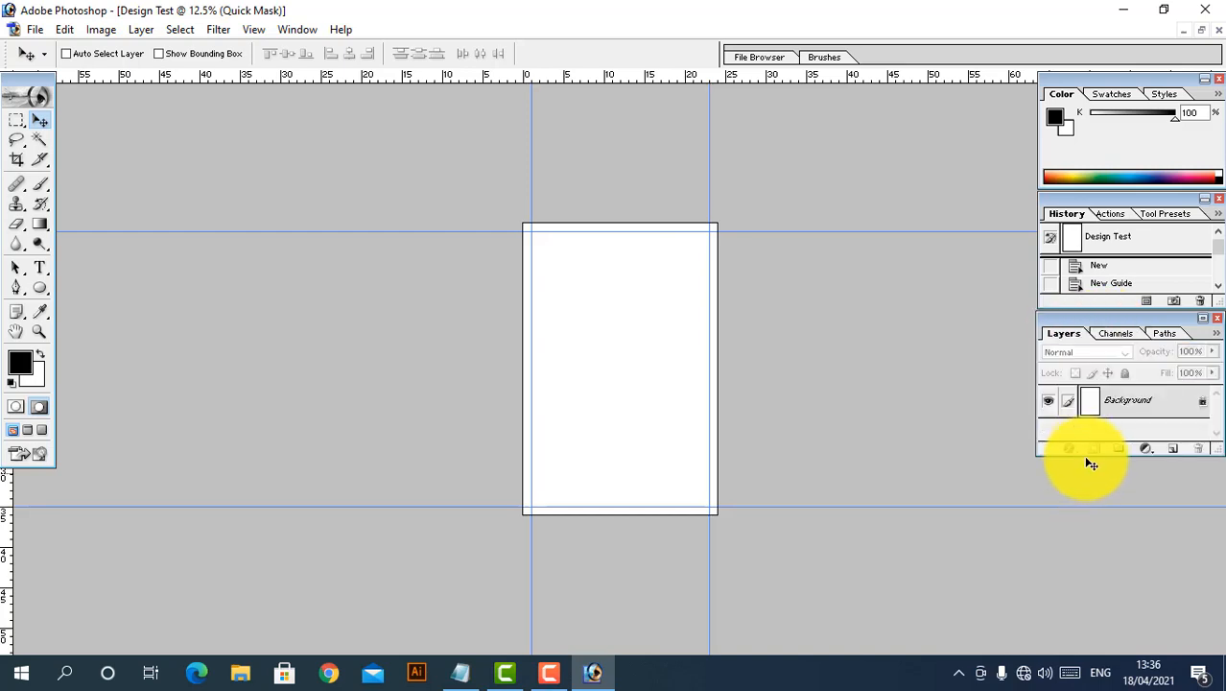
pyautogui.click(1116, 334)
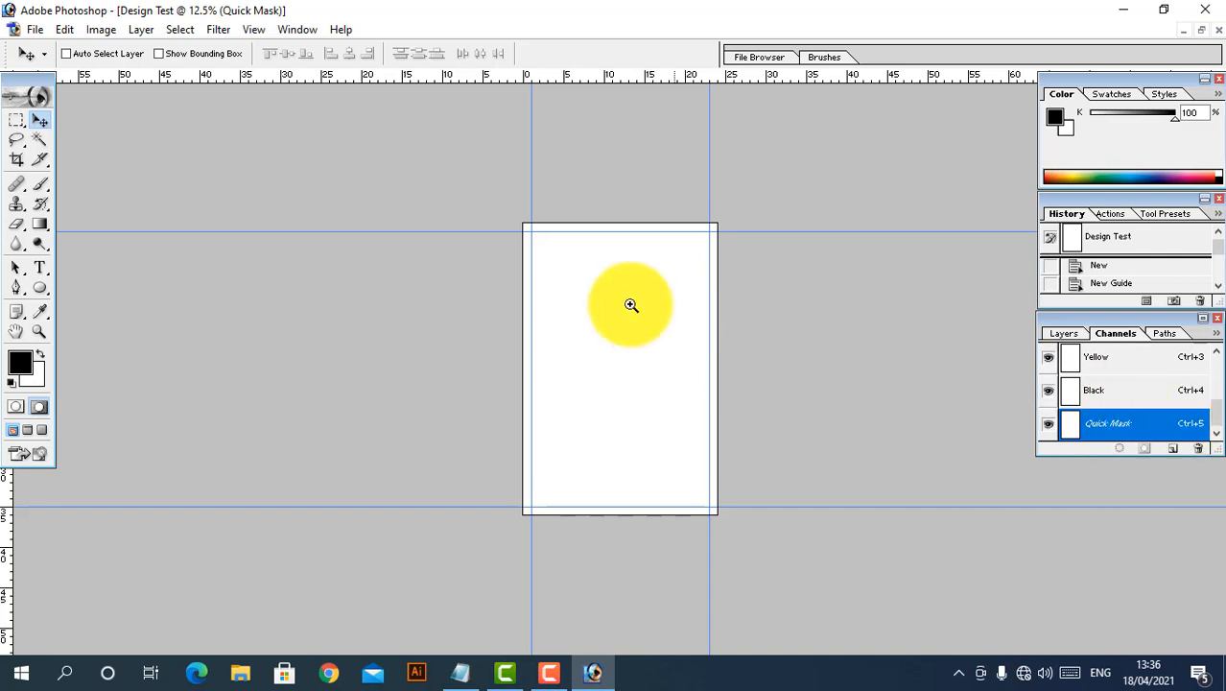
pyautogui.moveTo(555, 252); pyautogui.dragTo(803, 417)
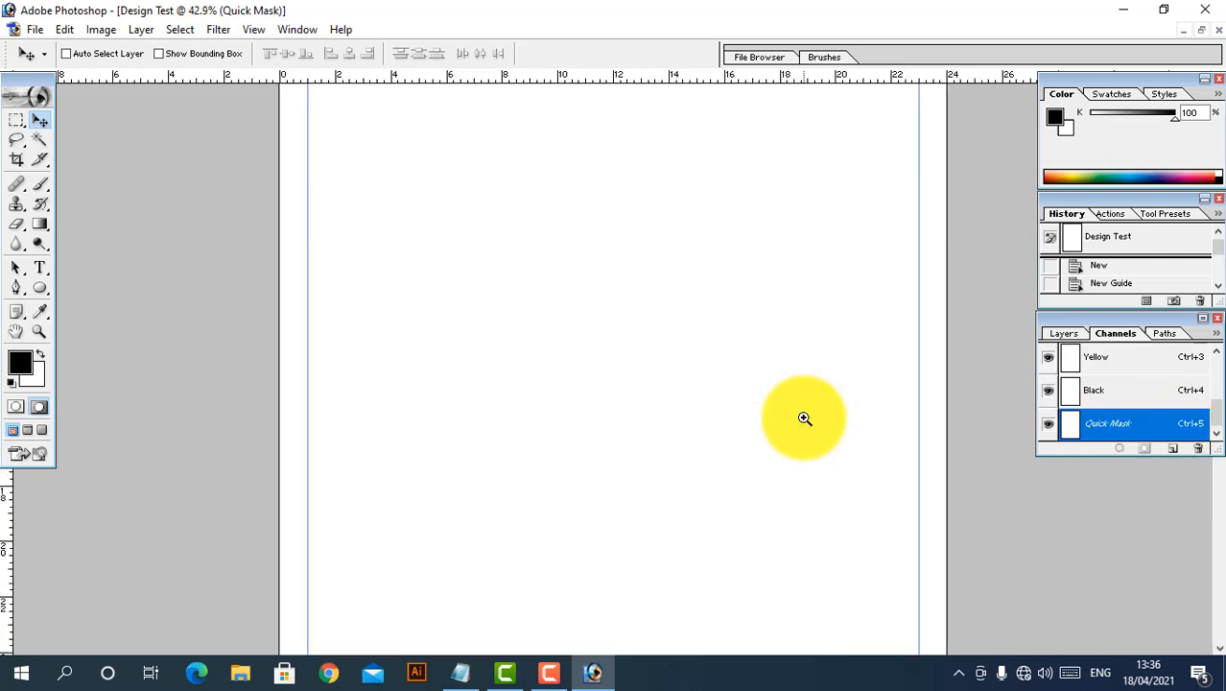
pyautogui.click(1066, 334)
pyautogui.click(1129, 334)
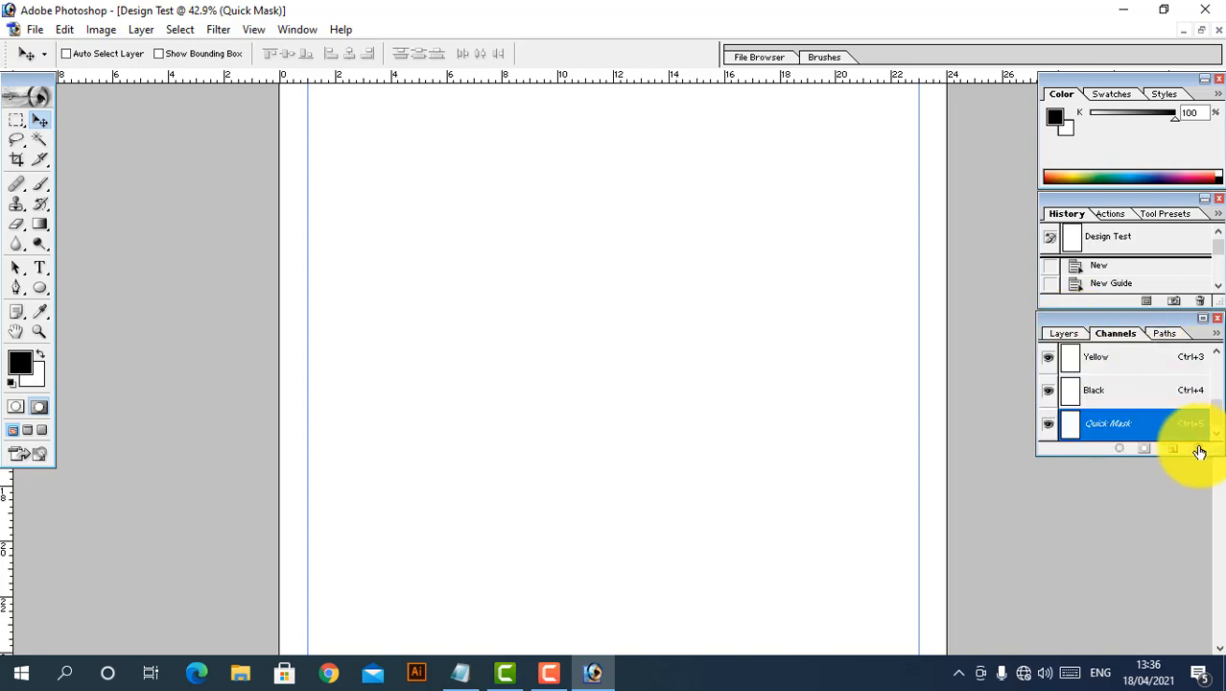
pyautogui.click(1199, 451)
pyautogui.press('Return')
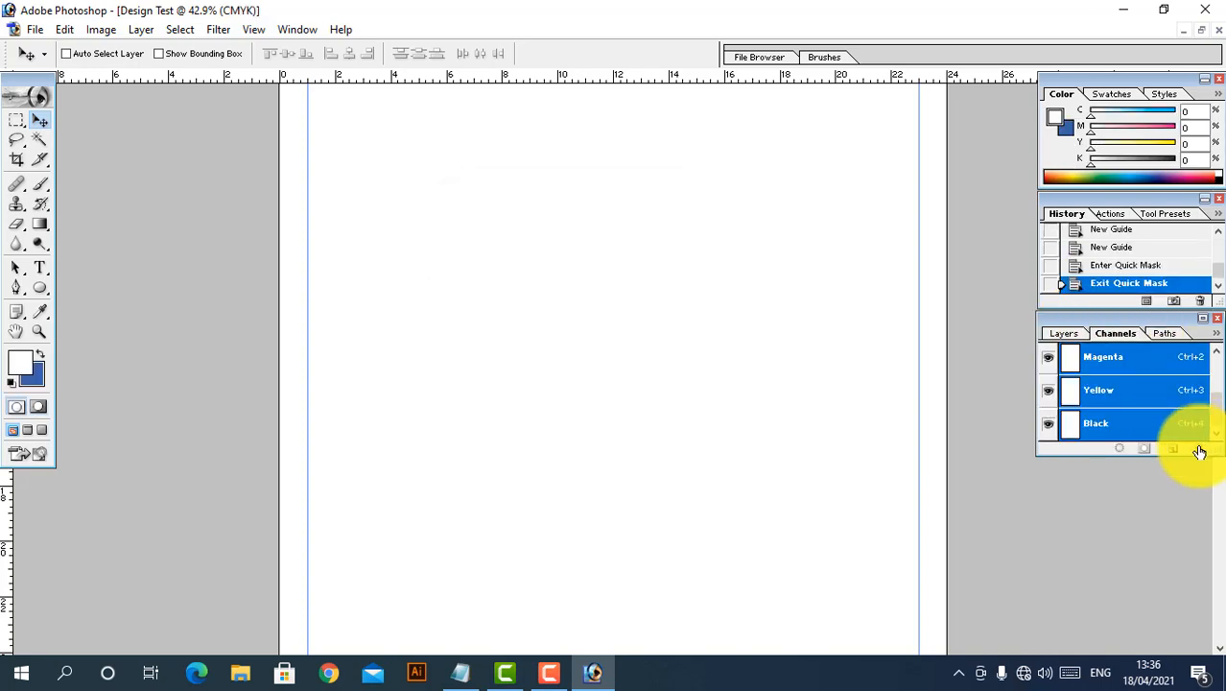
# Copy the framed portraits layer from the afzol sun glass.tif poster into Design Test and place it in the page's upper-left corner
pyautogui.hotkey('ctrl', '-')
pyautogui.click(1199, 35)
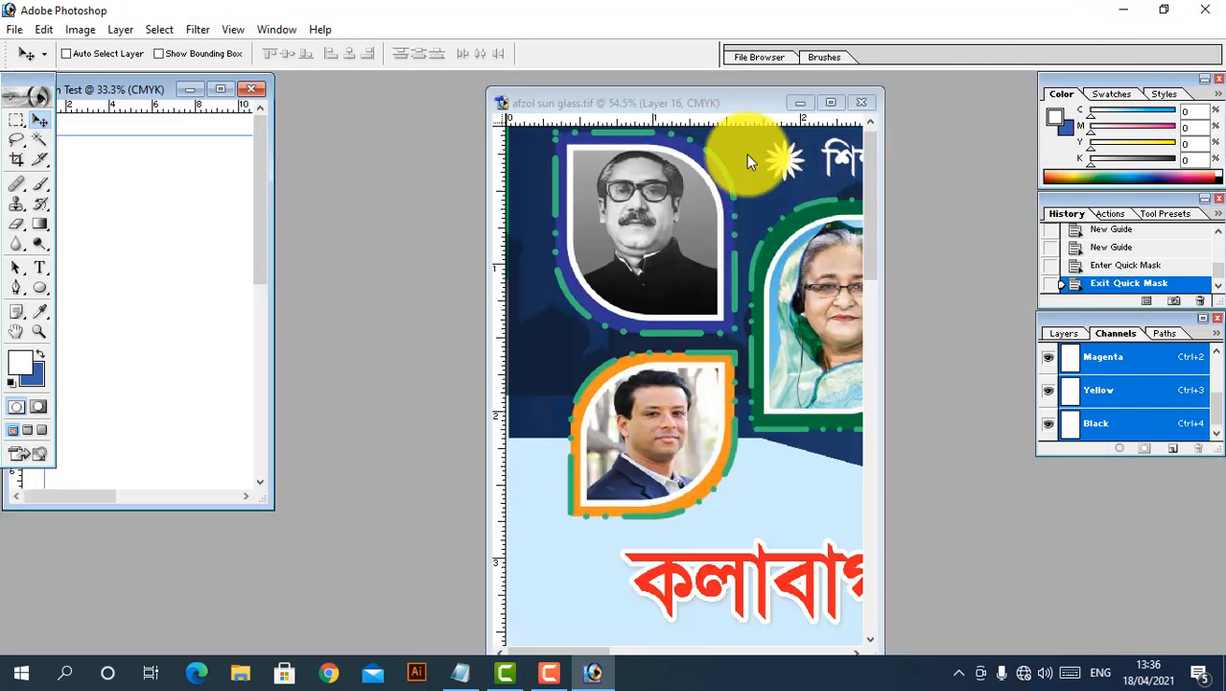
pyautogui.click(639, 195)
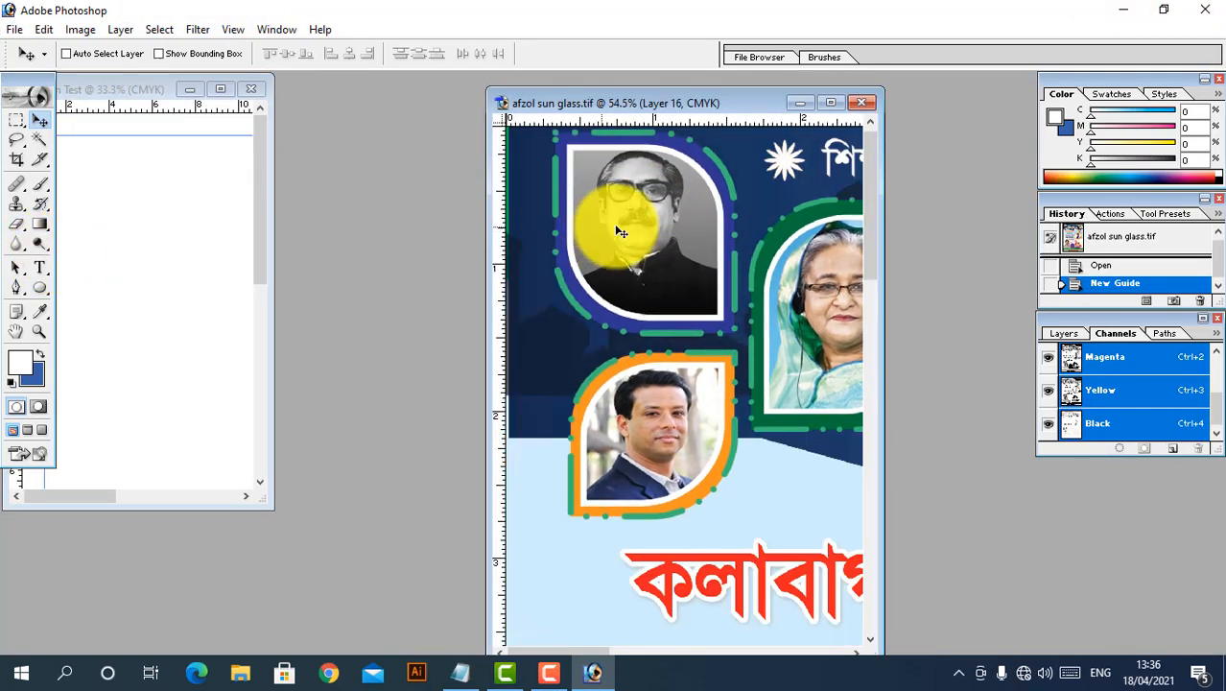
pyautogui.moveTo(616, 232); pyautogui.dragTo(177, 199)
pyautogui.click(220, 88)
pyautogui.moveTo(322, 121); pyautogui.dragTo(801, 273)
pyautogui.click(422, 290)
pyautogui.moveTo(420, 290); pyautogui.dragTo(241, 274)
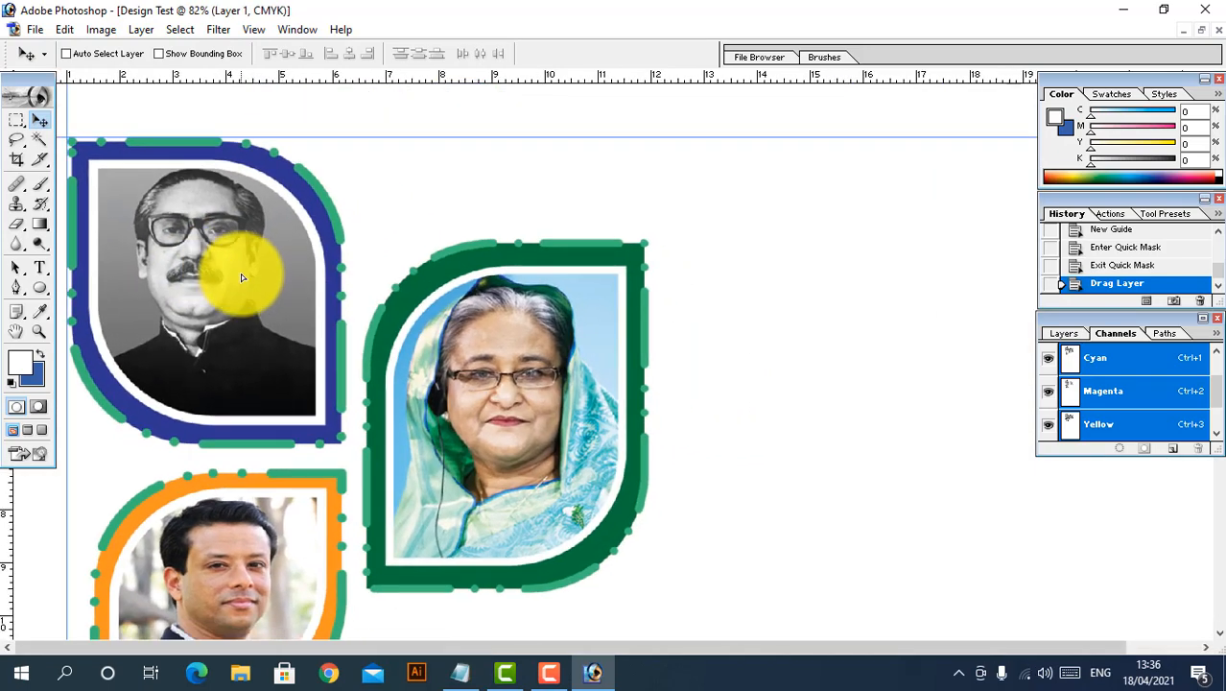
# Fine-tune the framed portraits' position against the top and left margin guides in Design Test
pyautogui.keyDown('alt'); pyautogui.click(524, 342); pyautogui.keyUp('alt')
pyautogui.keyDown('alt'); pyautogui.click(524, 341); pyautogui.keyUp('alt')
pyautogui.press('Tab')
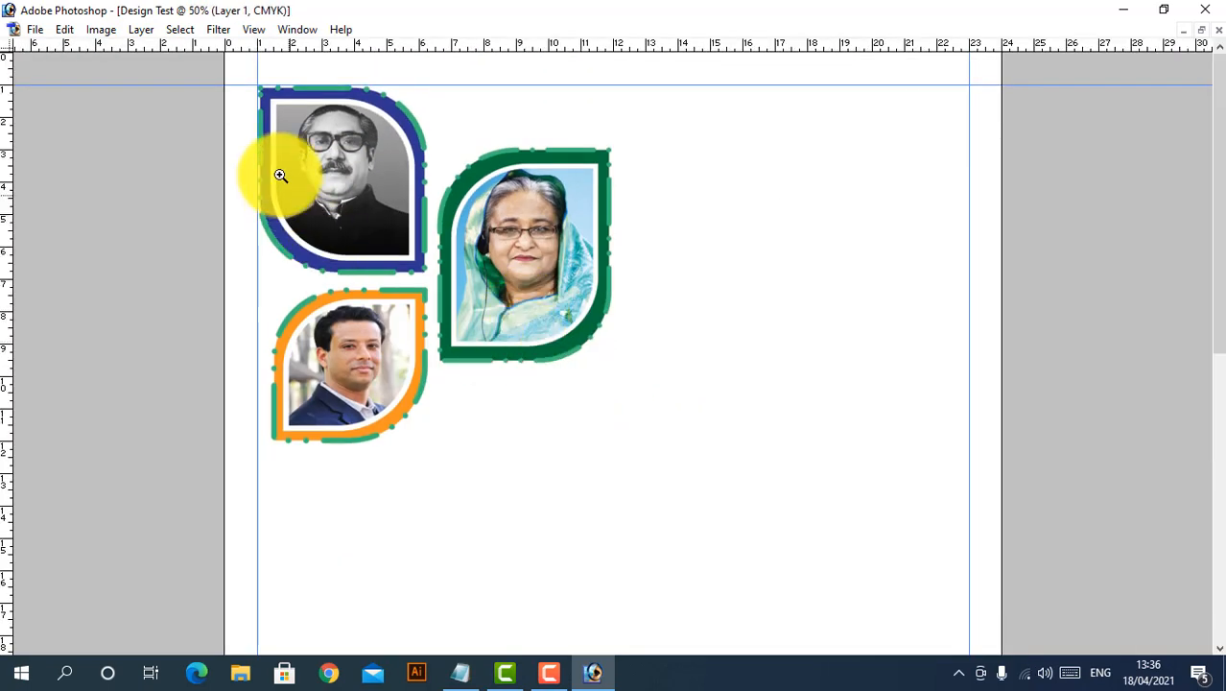
pyautogui.moveTo(253, 88); pyautogui.dragTo(619, 355)
pyautogui.moveTo(465, 293); pyautogui.dragTo(474, 356)
pyautogui.rightClick(332, 262)
pyautogui.click(342, 278)
pyautogui.moveTo(190, 302); pyautogui.dragTo(215, 318)
pyautogui.press('Tab')
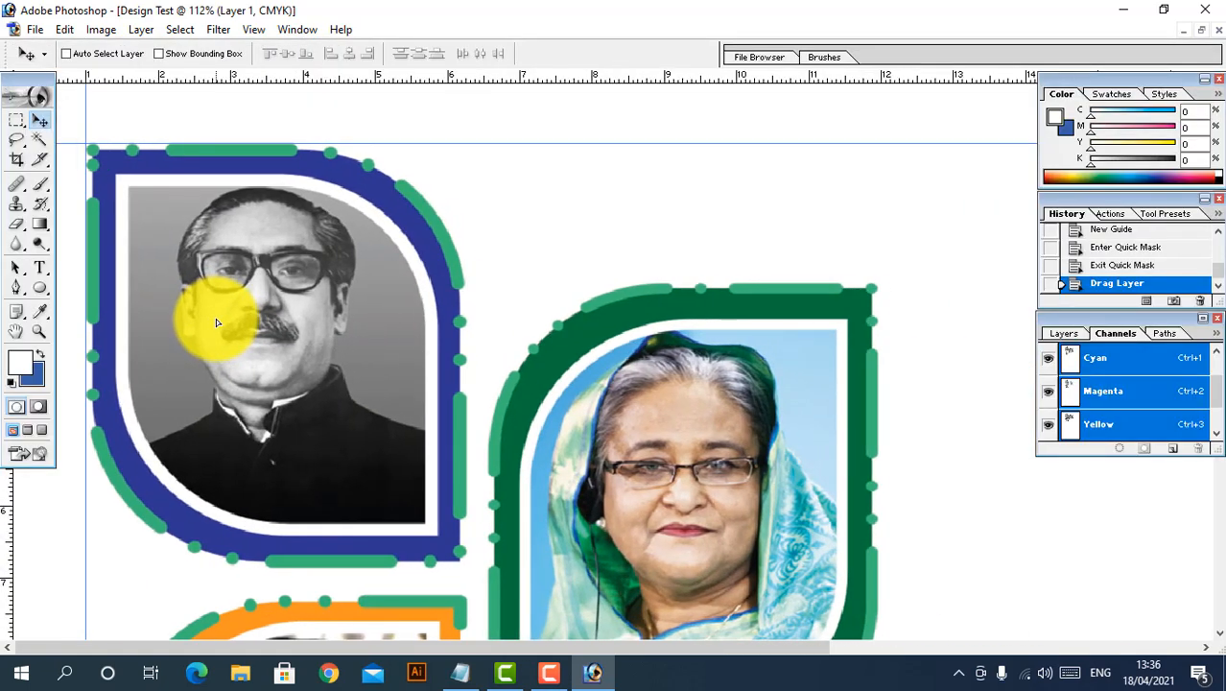
pyautogui.press('Tab')
pyautogui.press('Tab')
pyautogui.keyDown('ctrl'); pyautogui.keyDown('alt'); pyautogui.click(477, 396); pyautogui.keyUp('alt'); pyautogui.keyUp('ctrl')
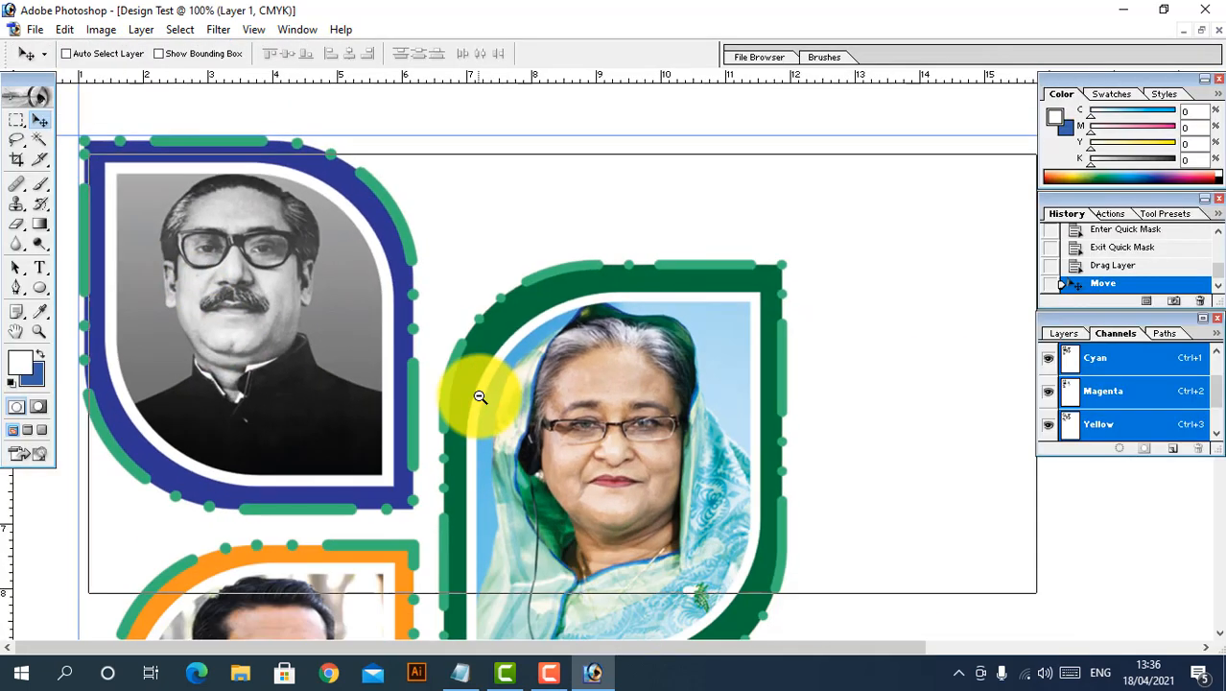
pyautogui.keyDown('ctrl'); pyautogui.keyDown('alt'); pyautogui.click(479, 396); pyautogui.keyUp('alt'); pyautogui.keyUp('ctrl')
pyautogui.keyDown('ctrl'); pyautogui.keyDown('alt'); pyautogui.click(480, 396); pyautogui.keyUp('alt'); pyautogui.keyUp('ctrl')
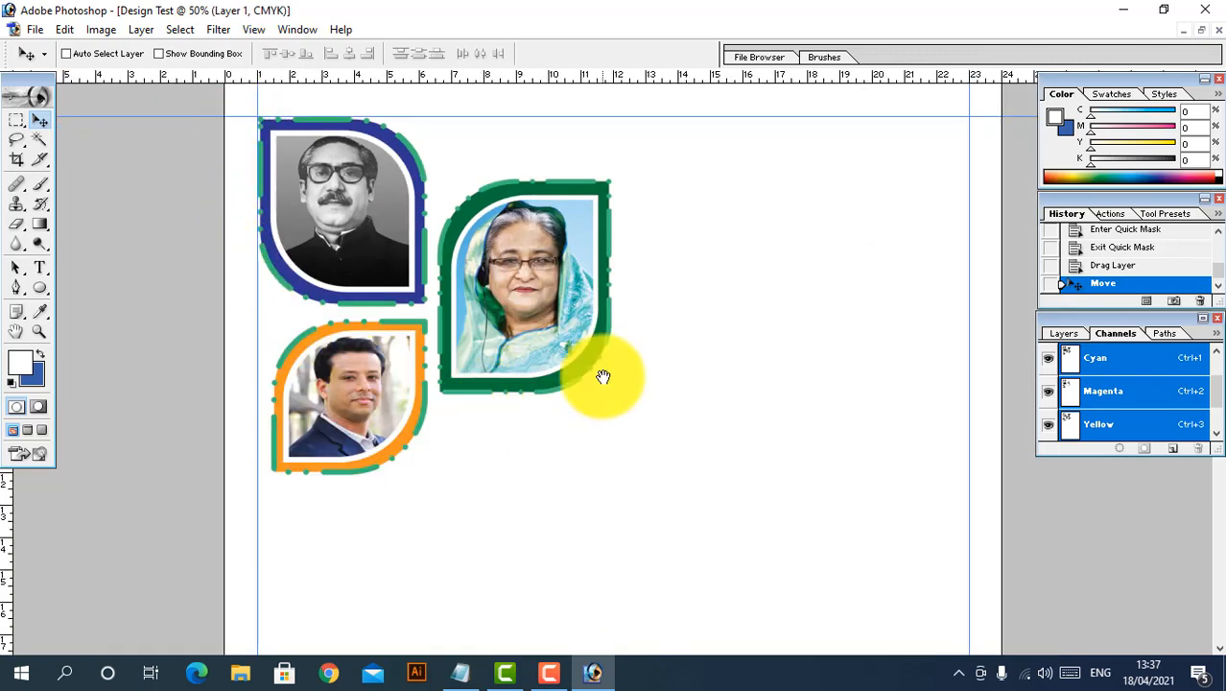
pyautogui.moveTo(227, 236); pyautogui.dragTo(626, 422)
pyautogui.keyDown('ctrl'); pyautogui.keyDown('alt'); pyautogui.click(474, 364); pyautogui.keyUp('alt'); pyautogui.keyUp('ctrl')
pyautogui.keyDown('ctrl'); pyautogui.keyDown('alt'); pyautogui.click(472, 364); pyautogui.keyUp('alt'); pyautogui.keyUp('ctrl')
pyautogui.keyDown('ctrl'); pyautogui.keyDown('alt'); pyautogui.click(471, 363); pyautogui.keyUp('alt'); pyautogui.keyUp('ctrl')
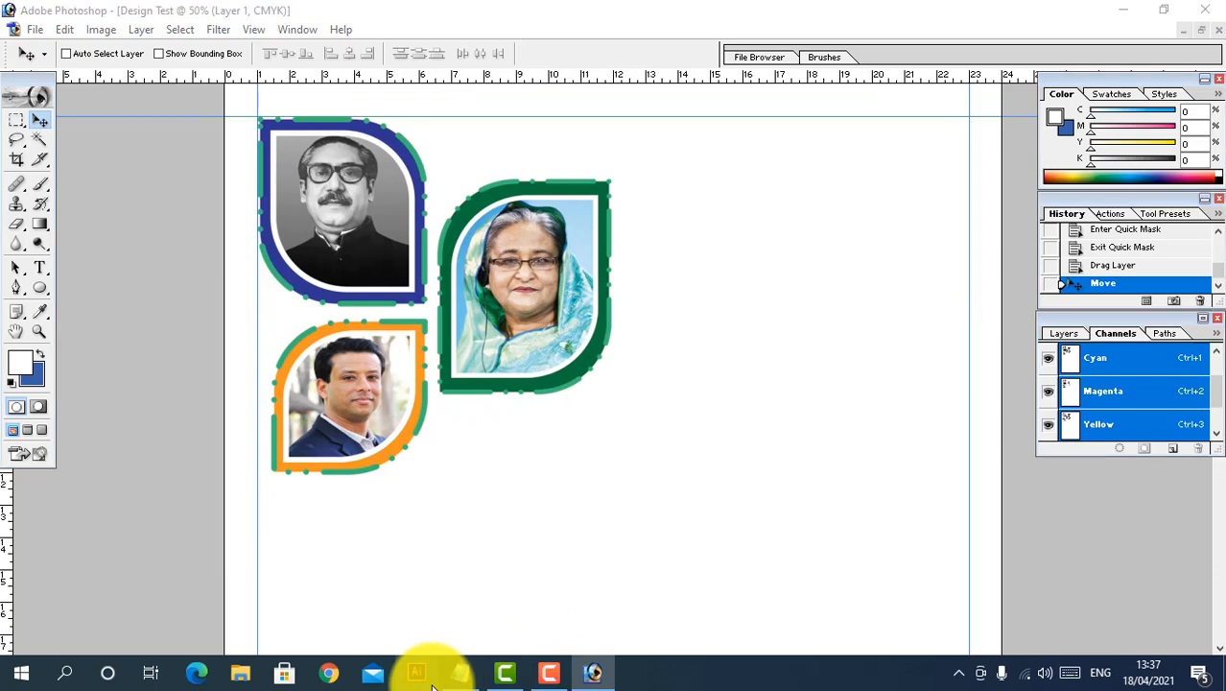
pyautogui.click(593, 671)
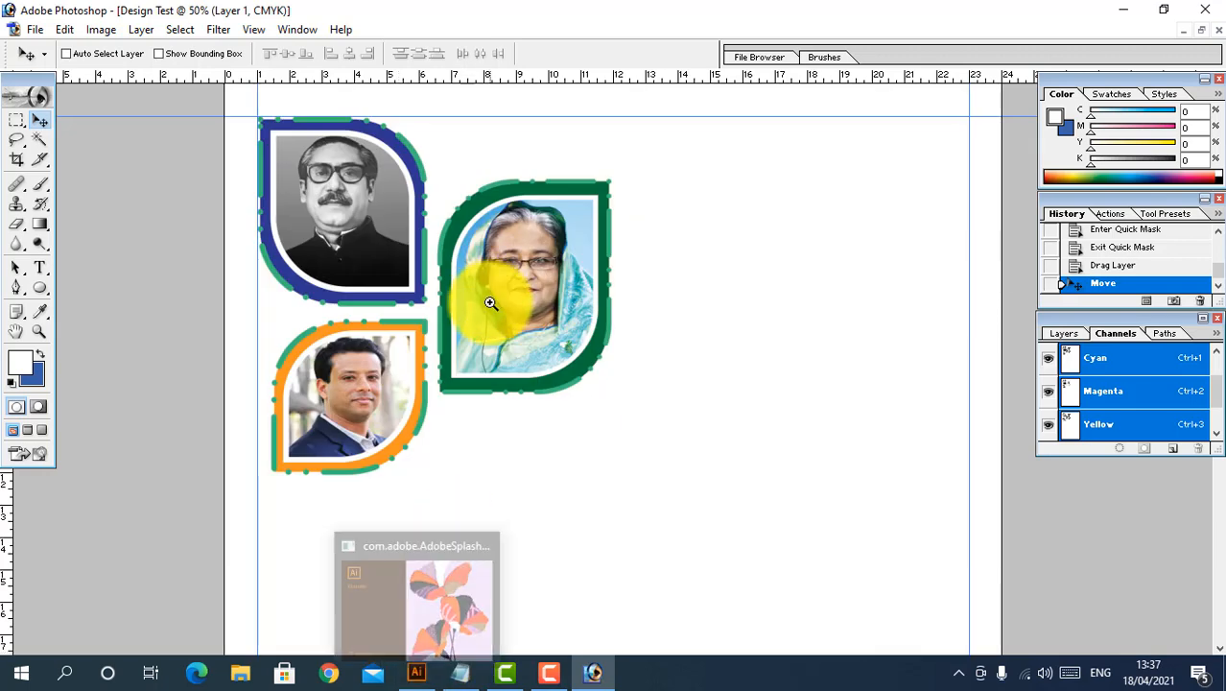
# Try moving the framed portraits toward the page centre, and return them to the corner of the margin guides
pyautogui.moveTo(144, 211); pyautogui.dragTo(833, 485)
pyautogui.moveTo(273, 107); pyautogui.dragTo(281, 337)
pyautogui.keyDown('ctrl'); pyautogui.keyDown('alt'); pyautogui.click(281, 337); pyautogui.keyUp('alt'); pyautogui.keyUp('ctrl')
pyautogui.press('Tab')
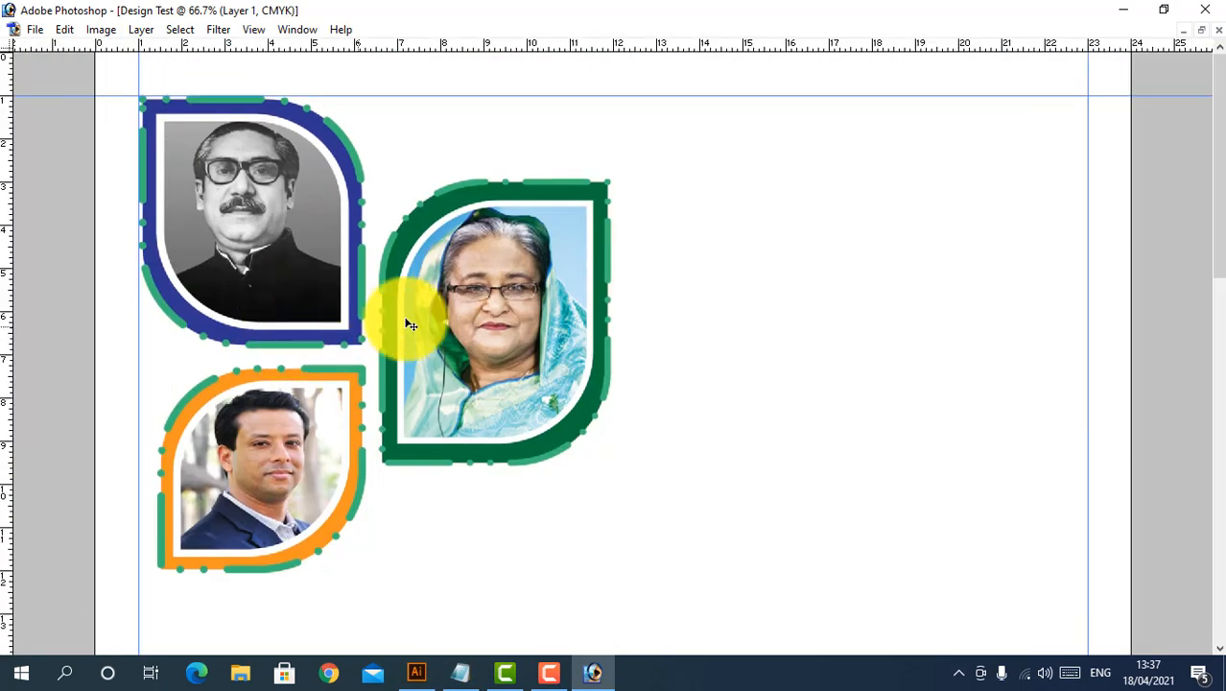
pyautogui.moveTo(495, 320); pyautogui.dragTo(660, 347)
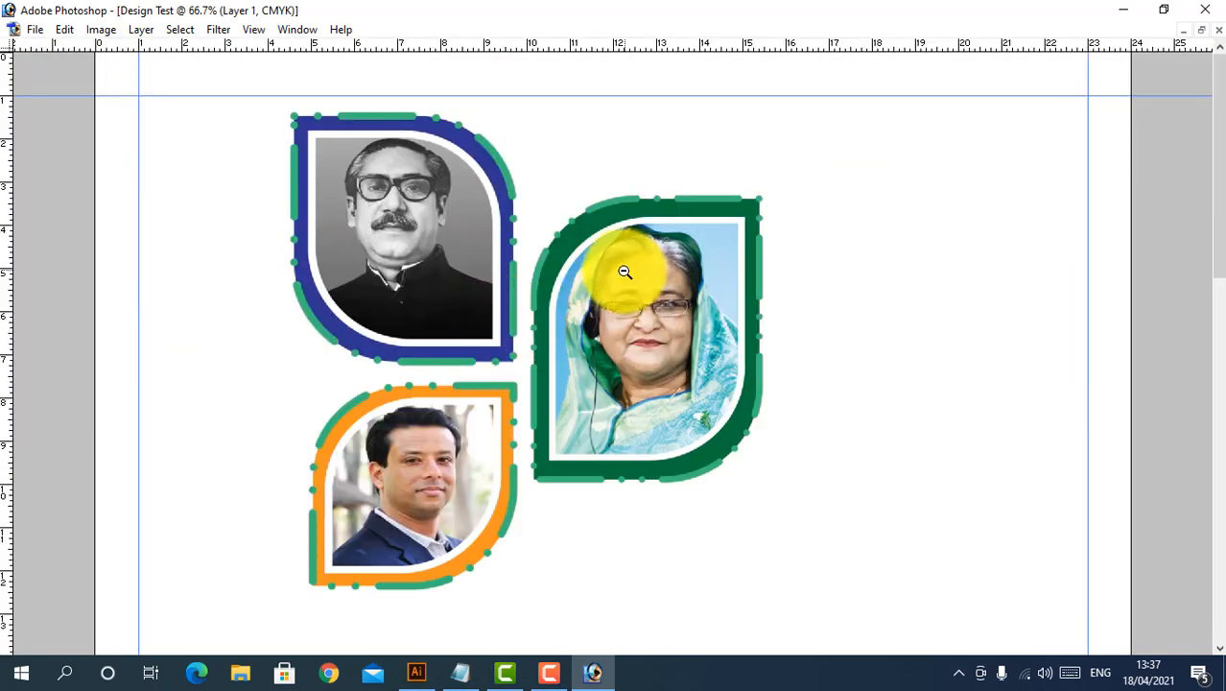
pyautogui.moveTo(668, 289); pyautogui.dragTo(523, 277)
pyautogui.keyDown('ctrl'); pyautogui.keyDown('alt'); pyautogui.click(748, 334); pyautogui.keyUp('alt'); pyautogui.keyUp('ctrl')
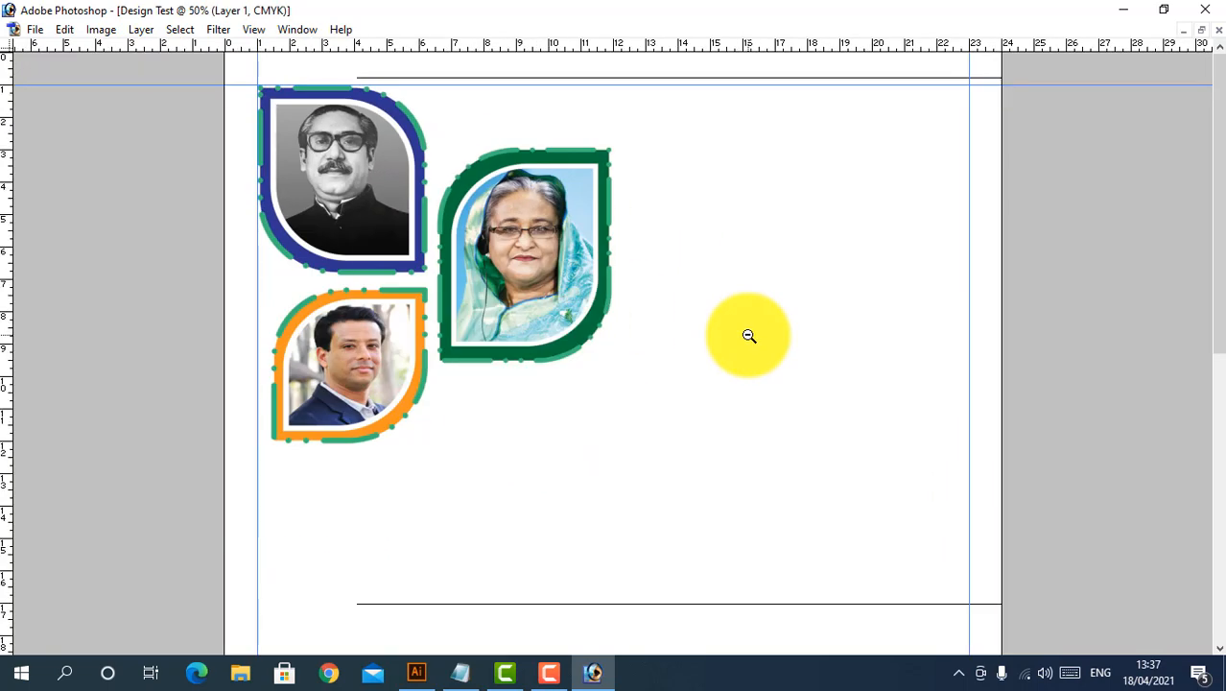
pyautogui.keyDown('ctrl'); pyautogui.keyDown('alt'); pyautogui.click(747, 334); pyautogui.keyUp('alt'); pyautogui.keyUp('ctrl')
pyautogui.keyDown('ctrl'); pyautogui.keyDown('alt'); pyautogui.click(748, 336); pyautogui.keyUp('alt'); pyautogui.keyUp('ctrl')
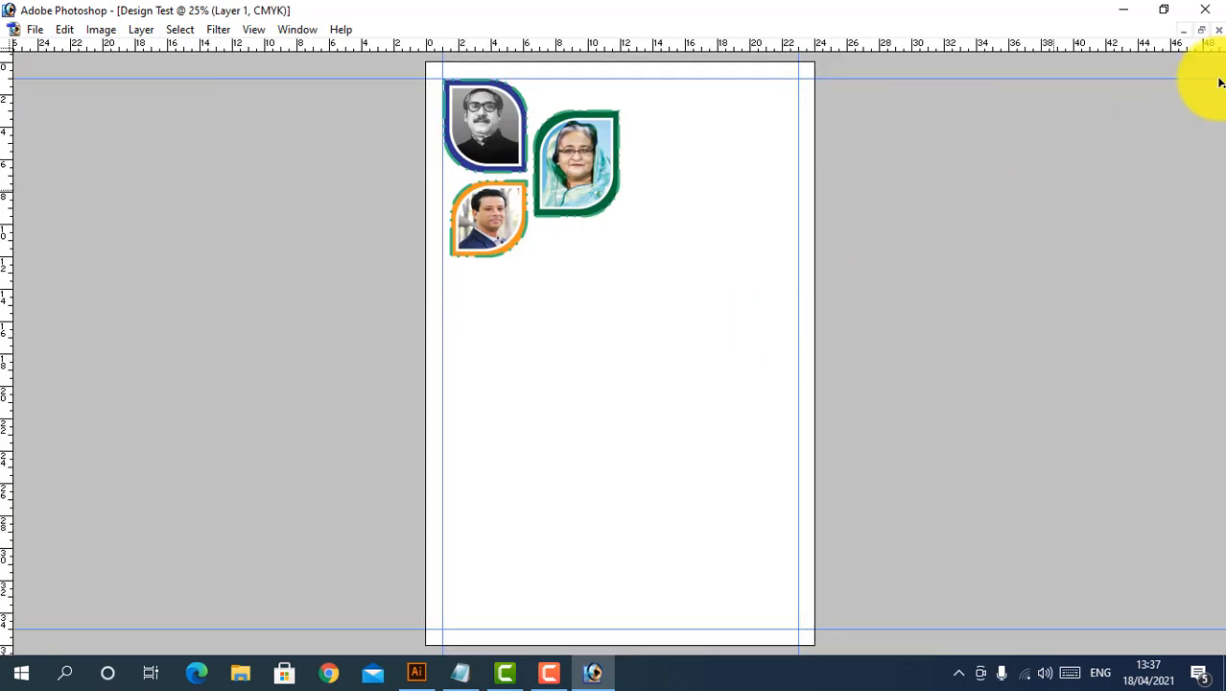
# Switch to the maximized poster and try moving the mosque artwork and the man's portrait in its lower part
pyautogui.click(1200, 30)
pyautogui.click(828, 76)
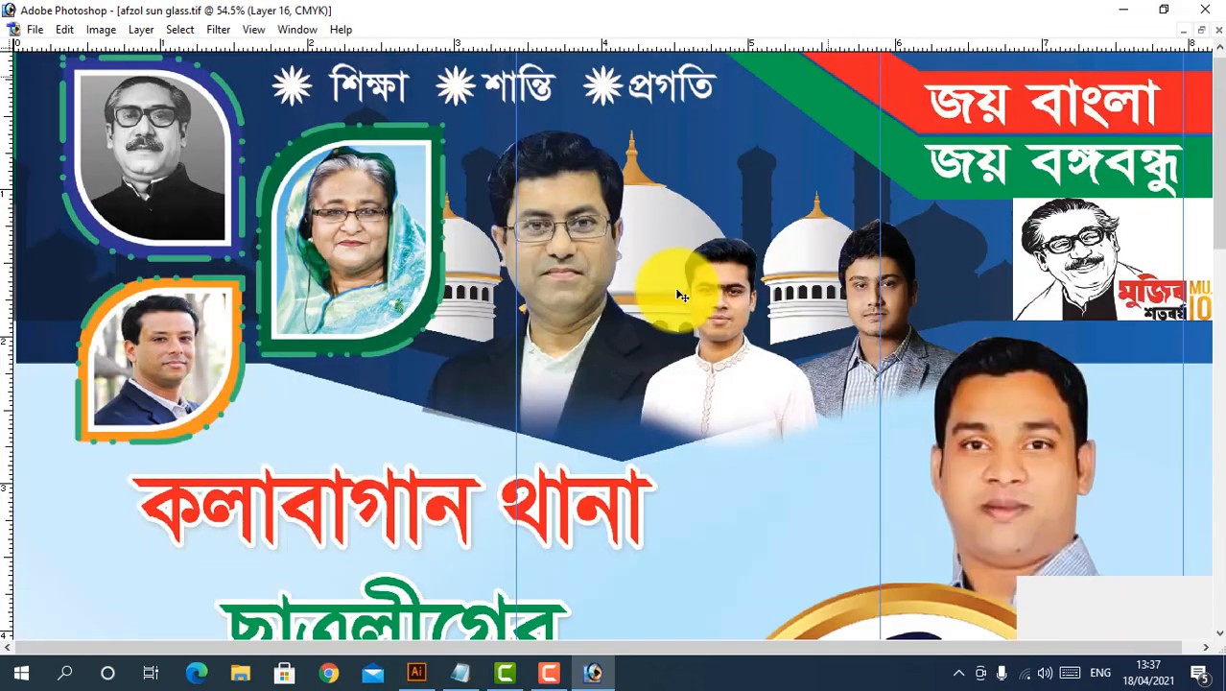
pyautogui.keyDown('alt'); pyautogui.click(678, 290); pyautogui.keyUp('alt')
pyautogui.keyDown('alt'); pyautogui.click(679, 290); pyautogui.keyUp('alt')
pyautogui.scroll(-5, 607, 468)
pyautogui.keyDown('alt'); pyautogui.click(582, 370); pyautogui.keyUp('alt')
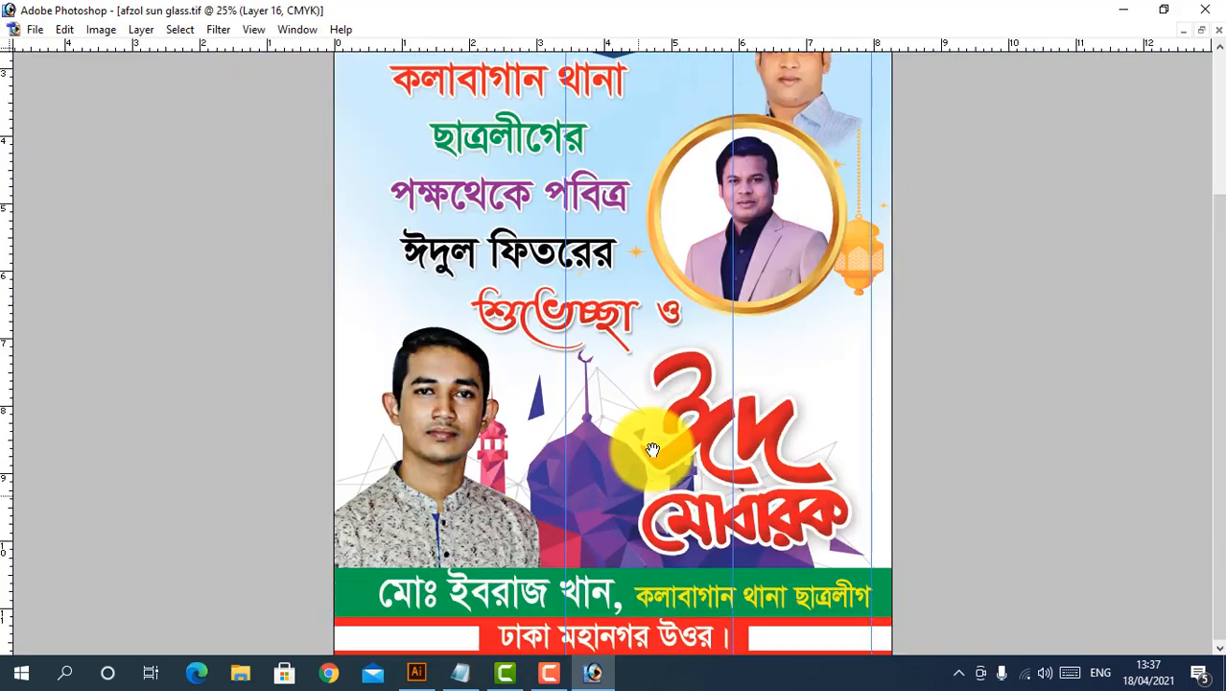
pyautogui.press('v')
pyautogui.moveTo(612, 495); pyautogui.dragTo(617, 389)
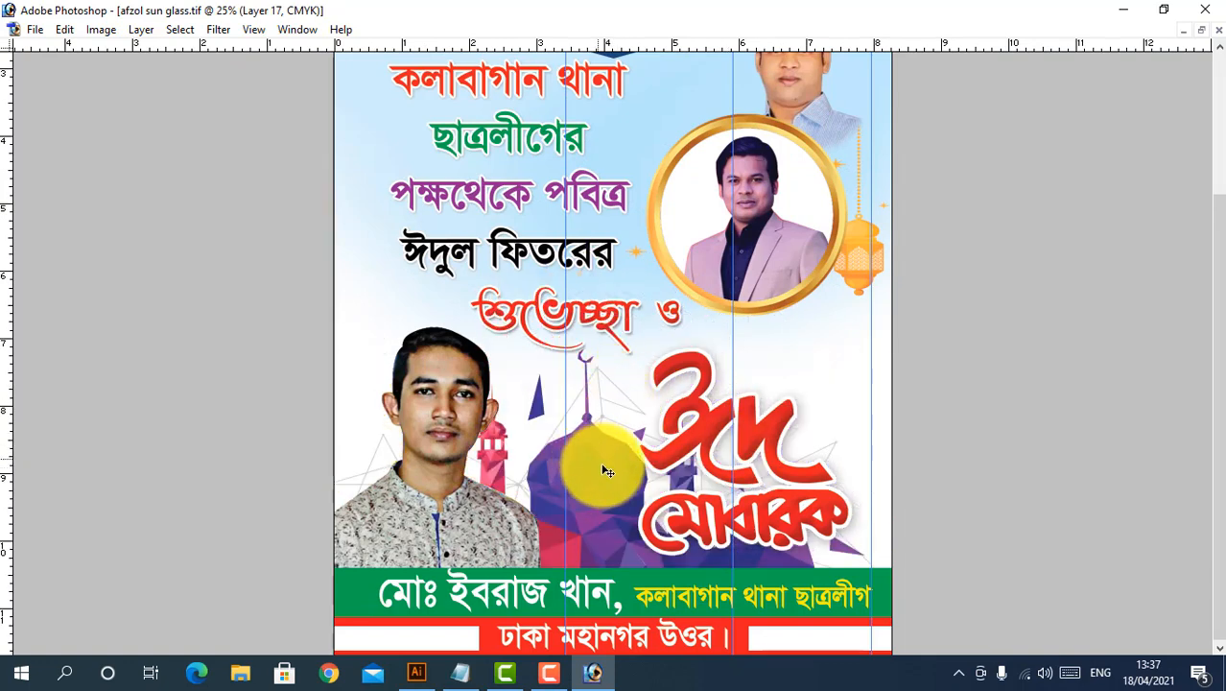
pyautogui.moveTo(607, 470); pyautogui.dragTo(584, 408)
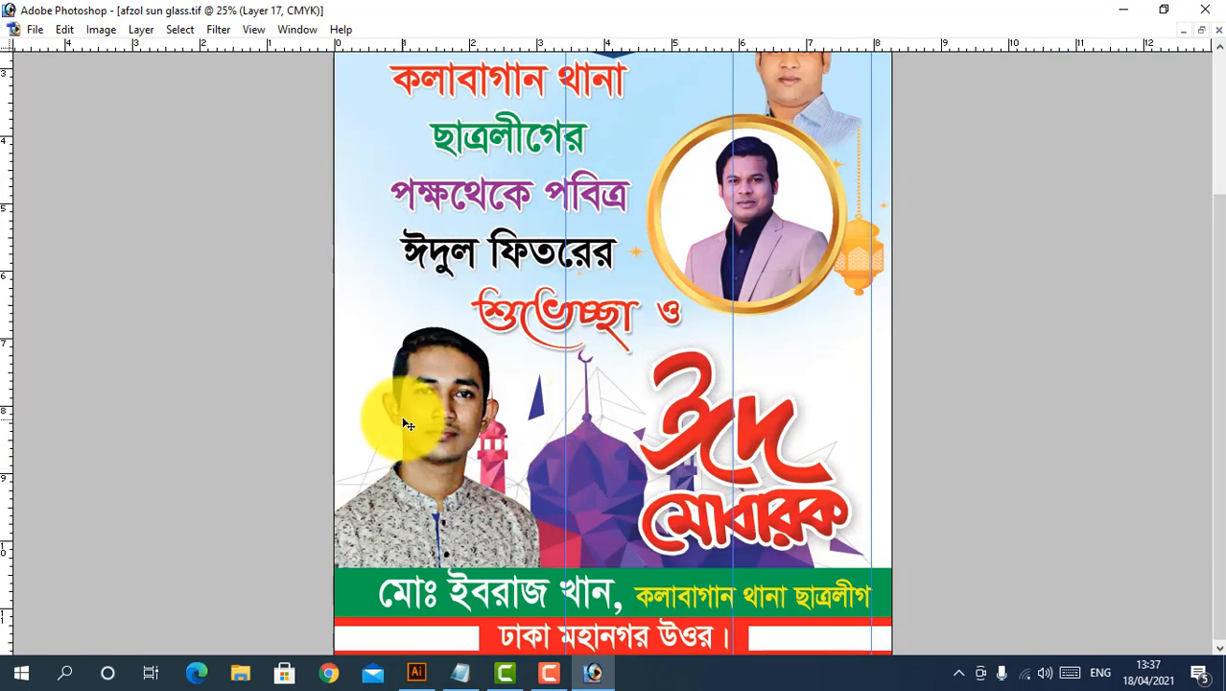
pyautogui.moveTo(459, 466)
pyautogui.mouseDown()
pyautogui.moveTo(643, 246)
pyautogui.moveTo(324, 416)
pyautogui.moveTo(479, 350)
pyautogui.moveTo(466, 451)
pyautogui.mouseUp()
# Move the gold-ringed circular portrait on Layer 18 over the greeting text, and shift the hanging lanterns slightly left and down
pyautogui.moveTo(789, 242); pyautogui.dragTo(576, 279)
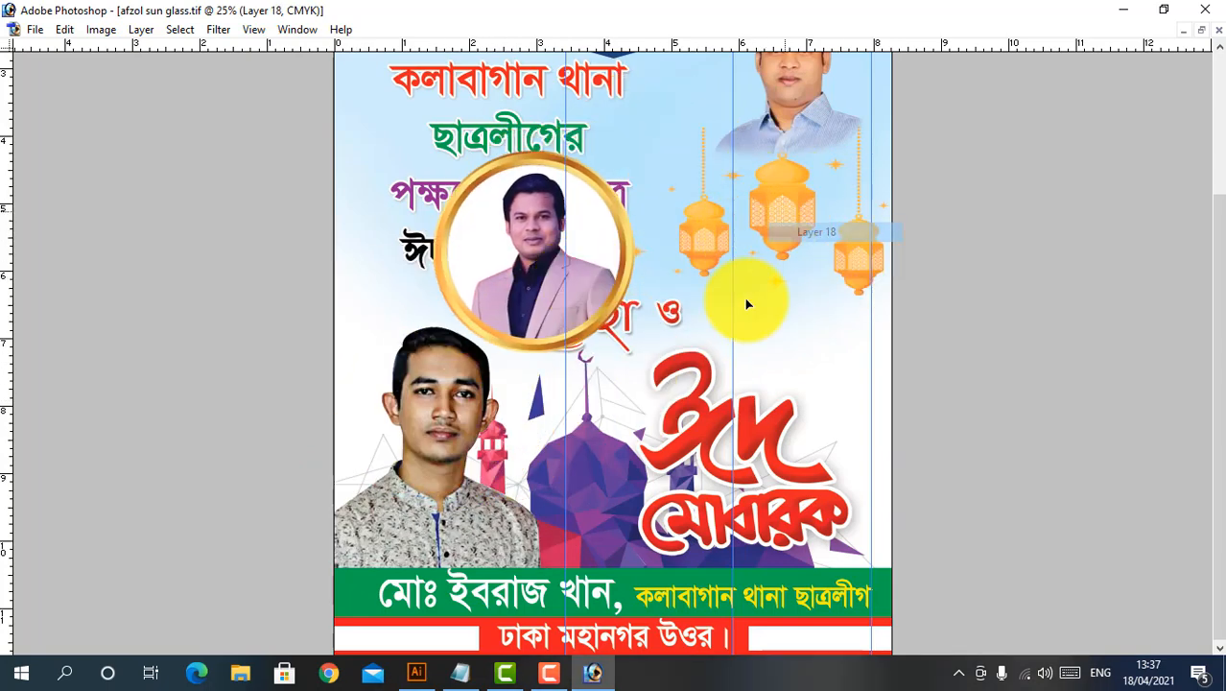
pyautogui.moveTo(747, 304); pyautogui.dragTo(595, 288)
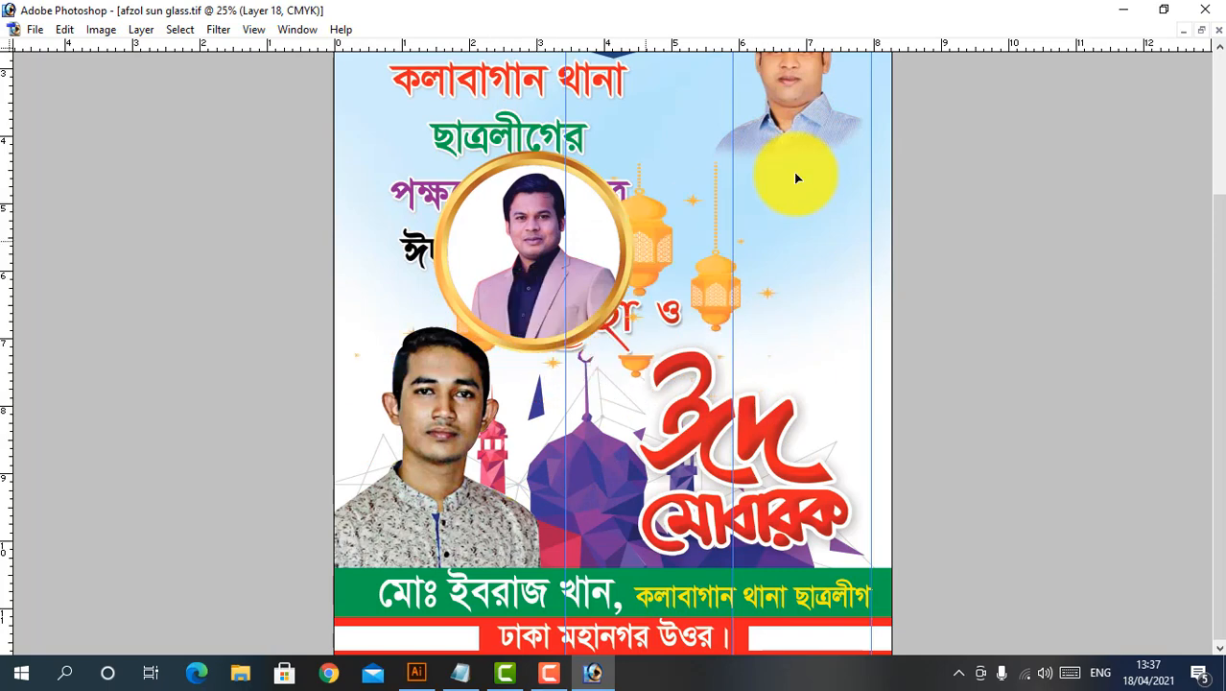
pyautogui.moveTo(795, 178); pyautogui.dragTo(909, 192)
# Select Layer 10 and then Layer 25 in the upper part of the poster, and show the poster in a maximized window
pyautogui.click(1202, 33)
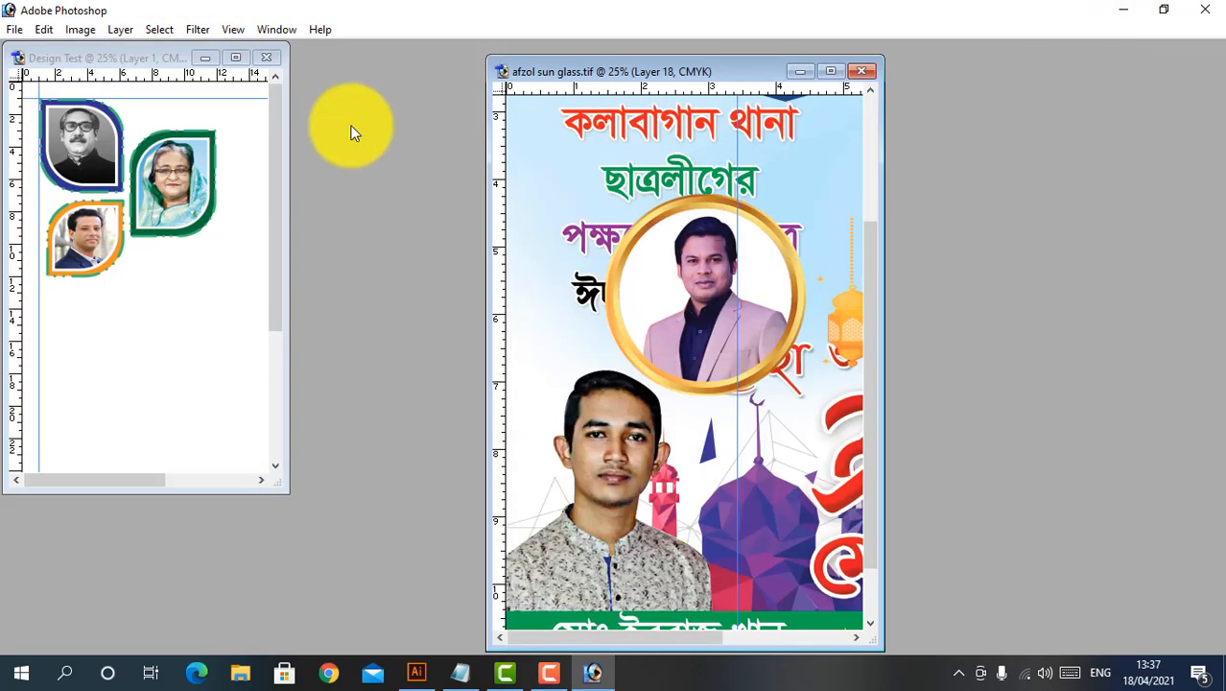
pyautogui.rightClick(836, 169)
pyautogui.click(854, 200)
pyautogui.hscroll(1, 825, 126)
pyautogui.scroll(2, 822, 105)
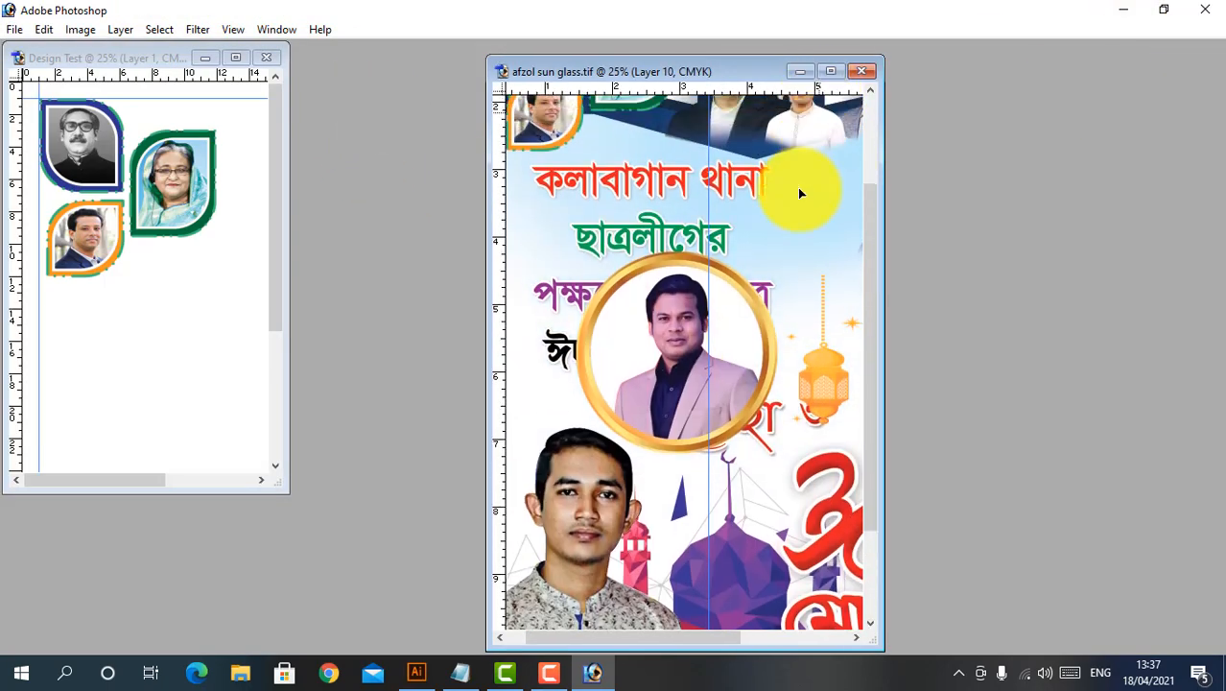
pyautogui.click(831, 72)
pyautogui.click(793, 58)
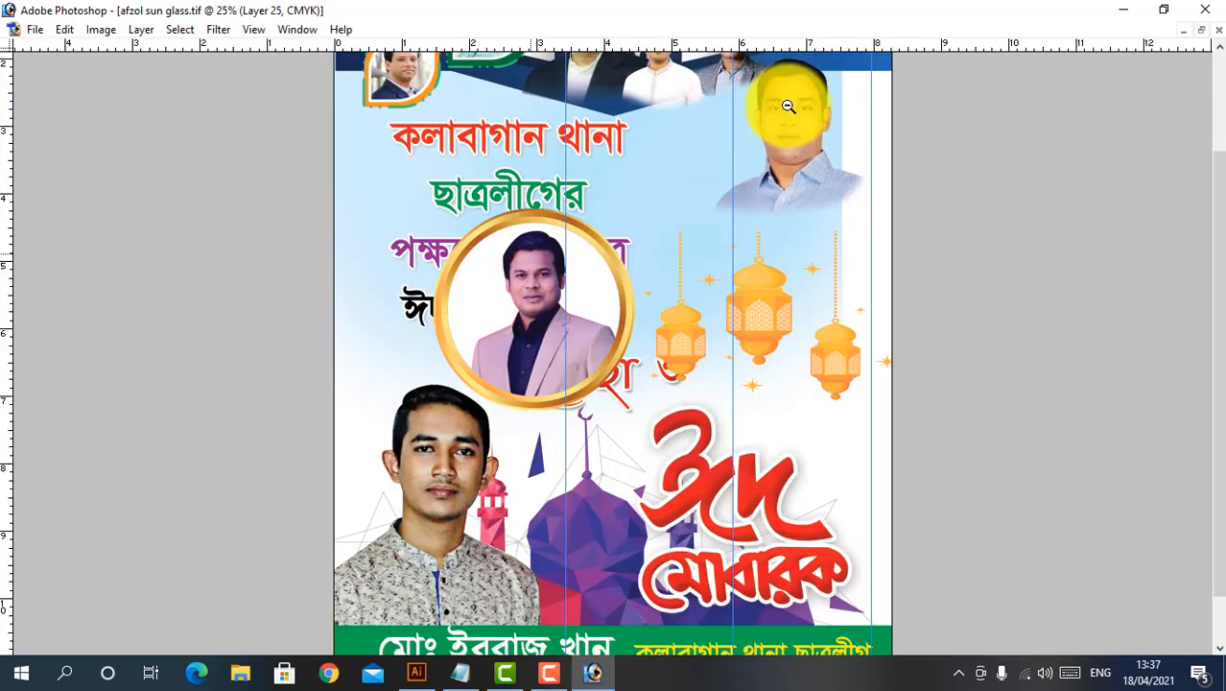
# Switch to Design Test in a maximized window and zoom it out to 16.7%
pyautogui.click(1190, 33)
pyautogui.click(235, 58)
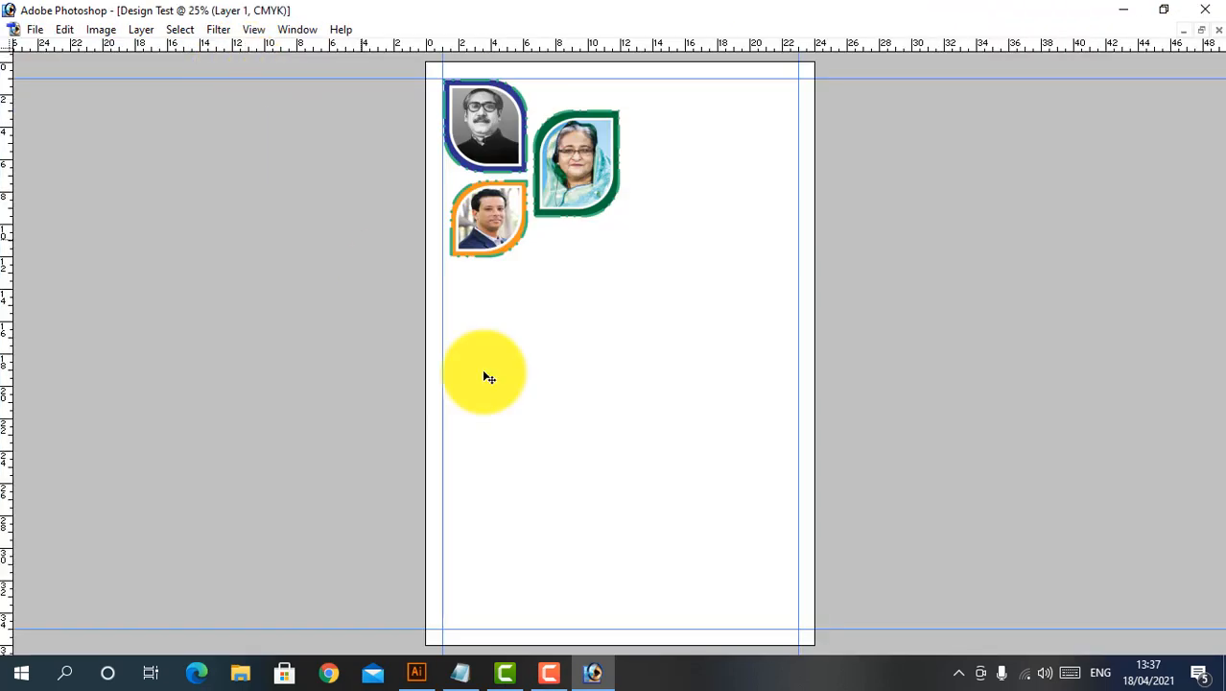
pyautogui.keyDown('alt'); pyautogui.click(542, 402); pyautogui.keyUp('alt')
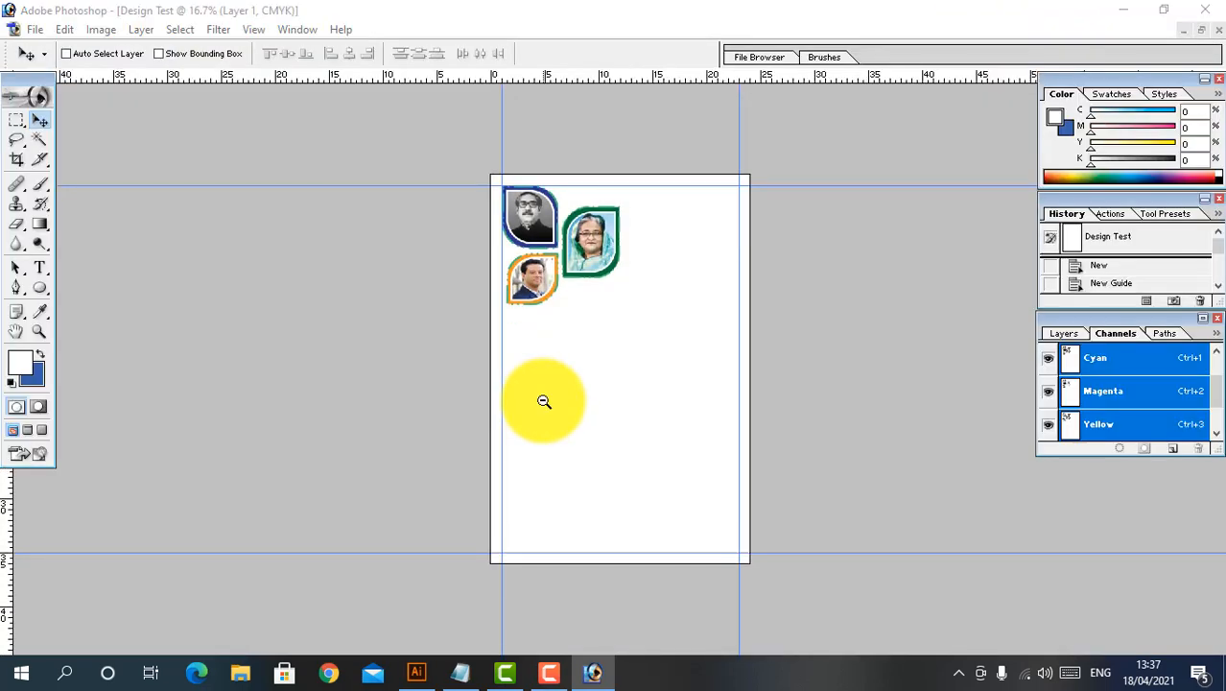
# Browse for an image to open in the ISLAMIC folder under AA Background on drive GRAPHIC VILLA (D:)
pyautogui.hotkey('ctrl', 'o')
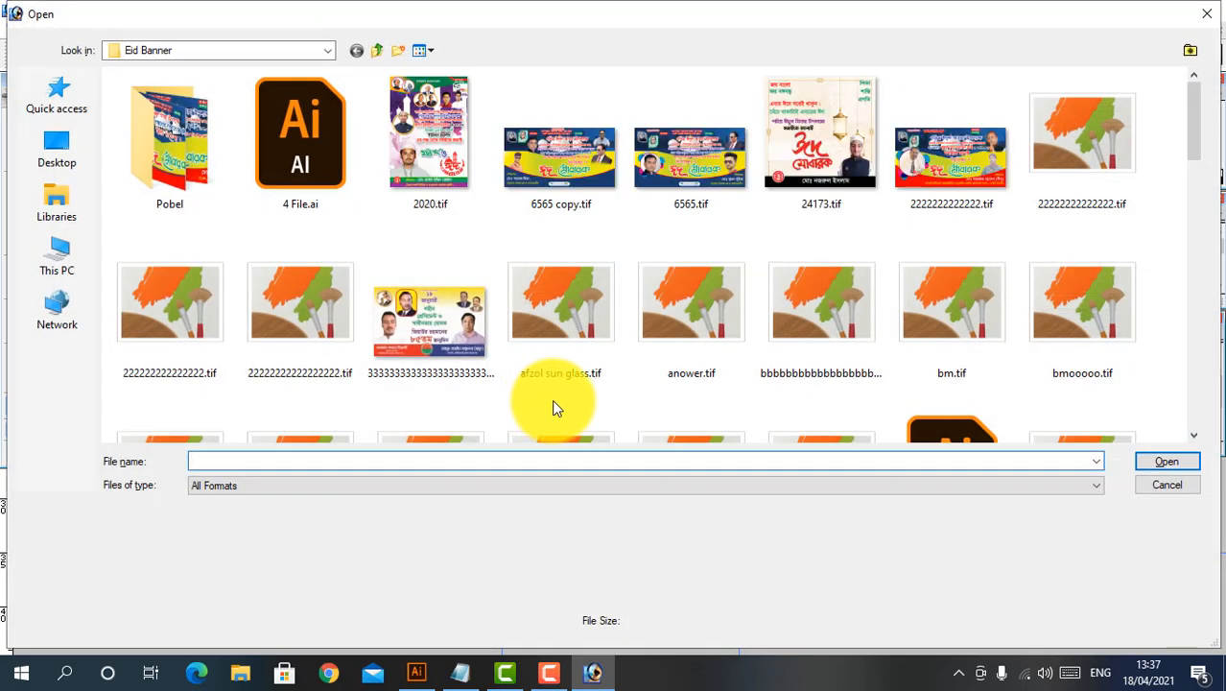
pyautogui.click(58, 257)
pyautogui.doubleClick(412, 228)
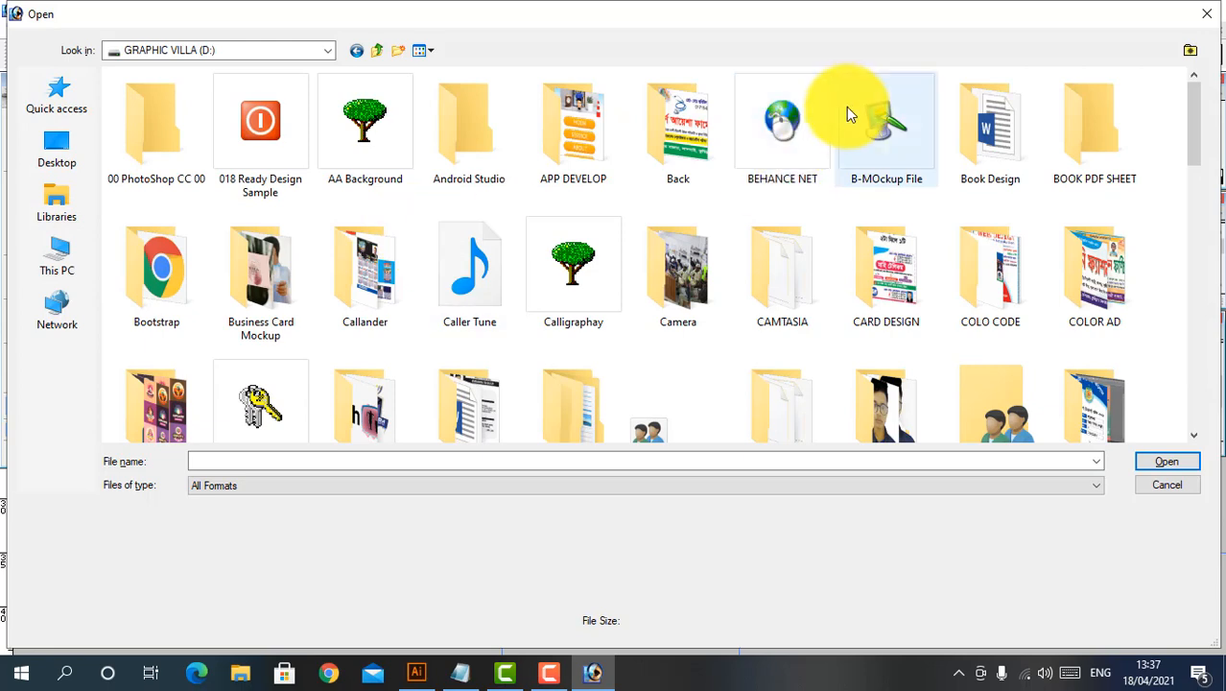
pyautogui.scroll(-5, 413, 271)
pyautogui.scroll(5, 376, 176)
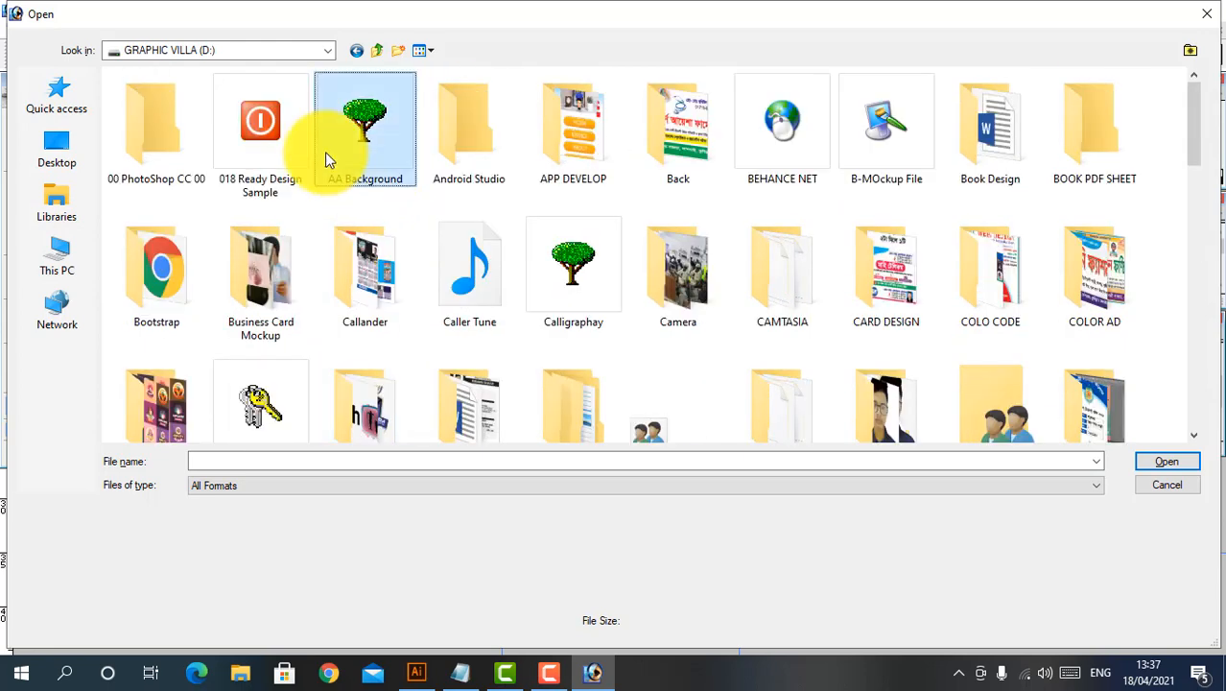
pyautogui.doubleClick(325, 152)
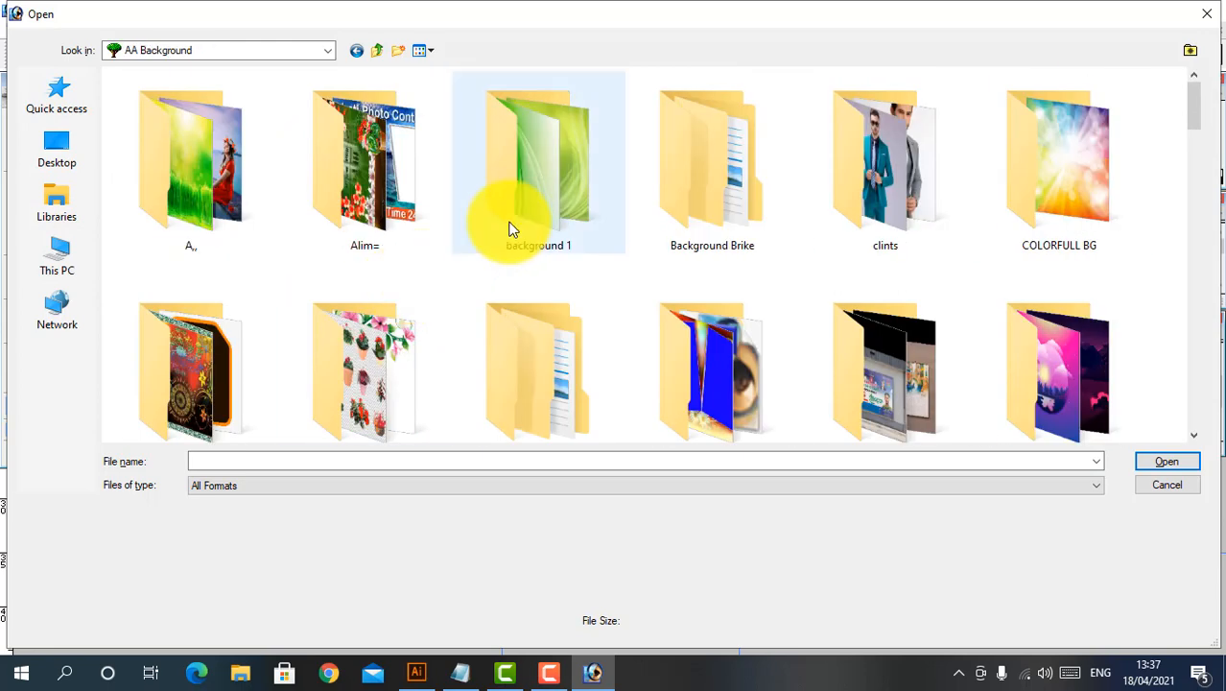
pyautogui.click(508, 229)
pyautogui.scroll(-5, 508, 226)
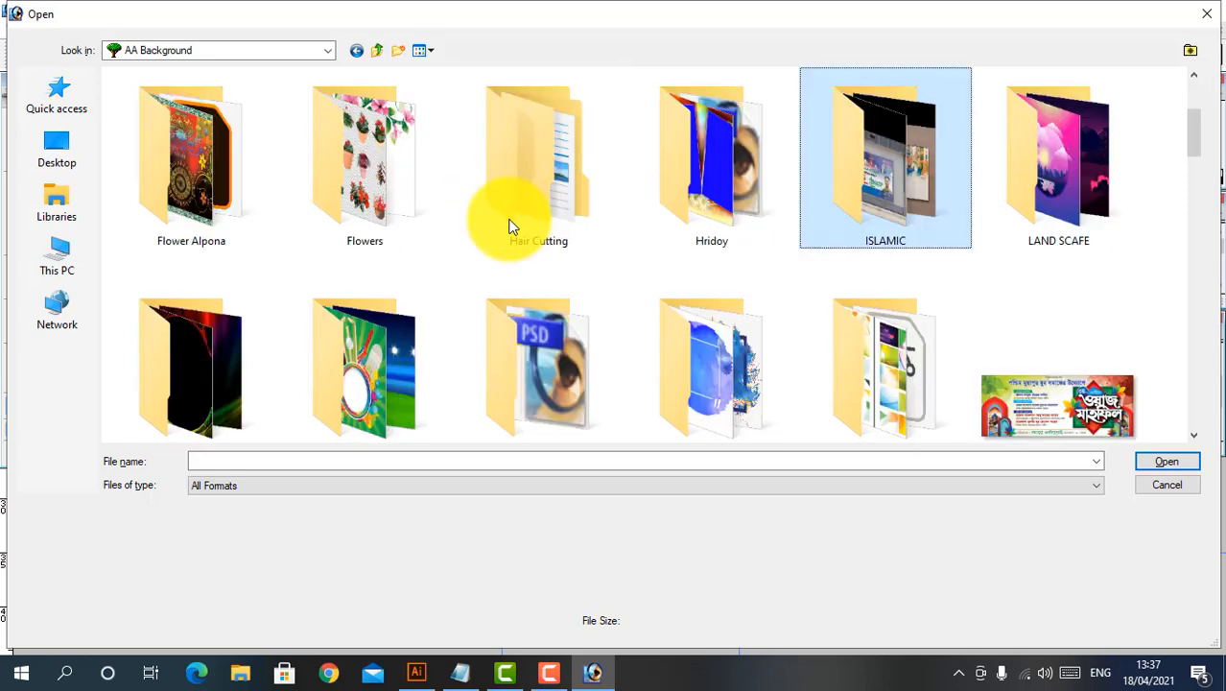
pyautogui.doubleClick(922, 192)
pyautogui.scroll(-5, 429, 310)
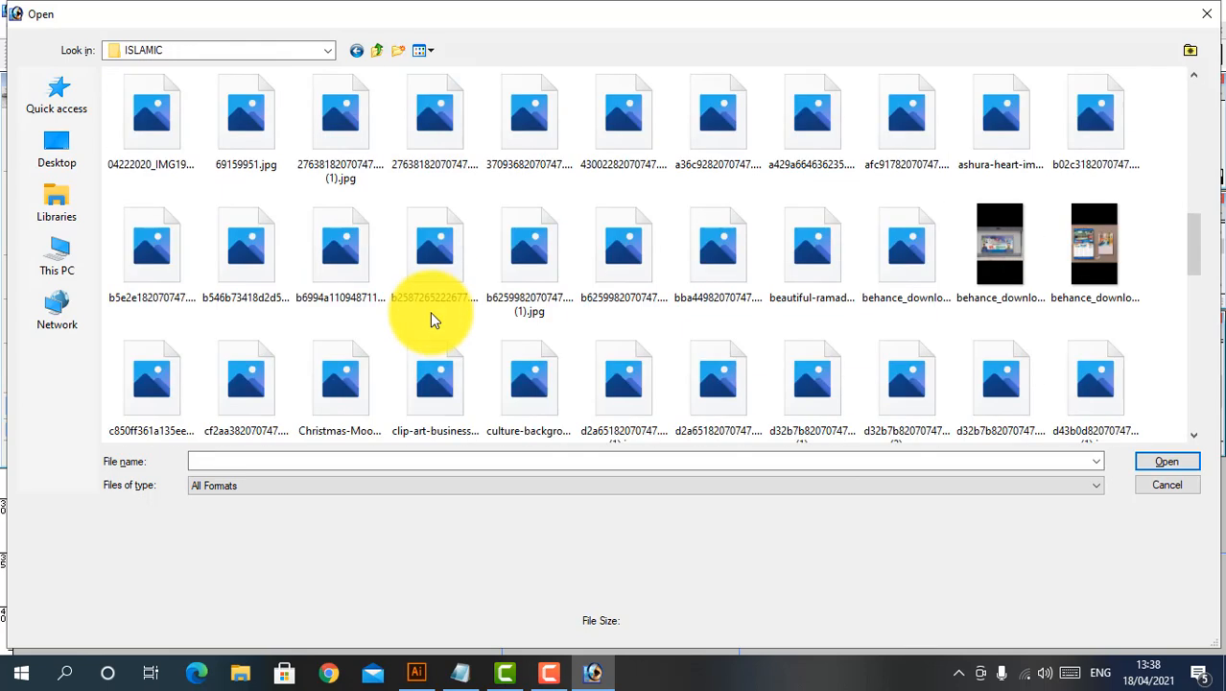
pyautogui.click(451, 249)
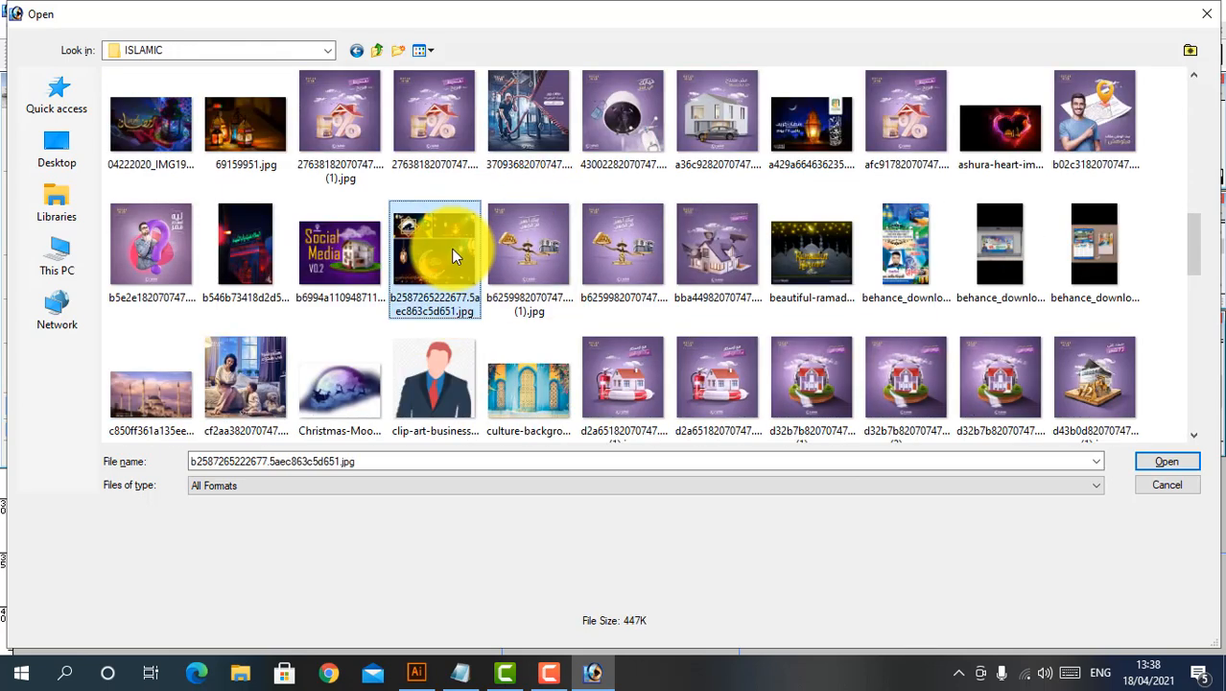
pyautogui.scroll(-3, 588, 328)
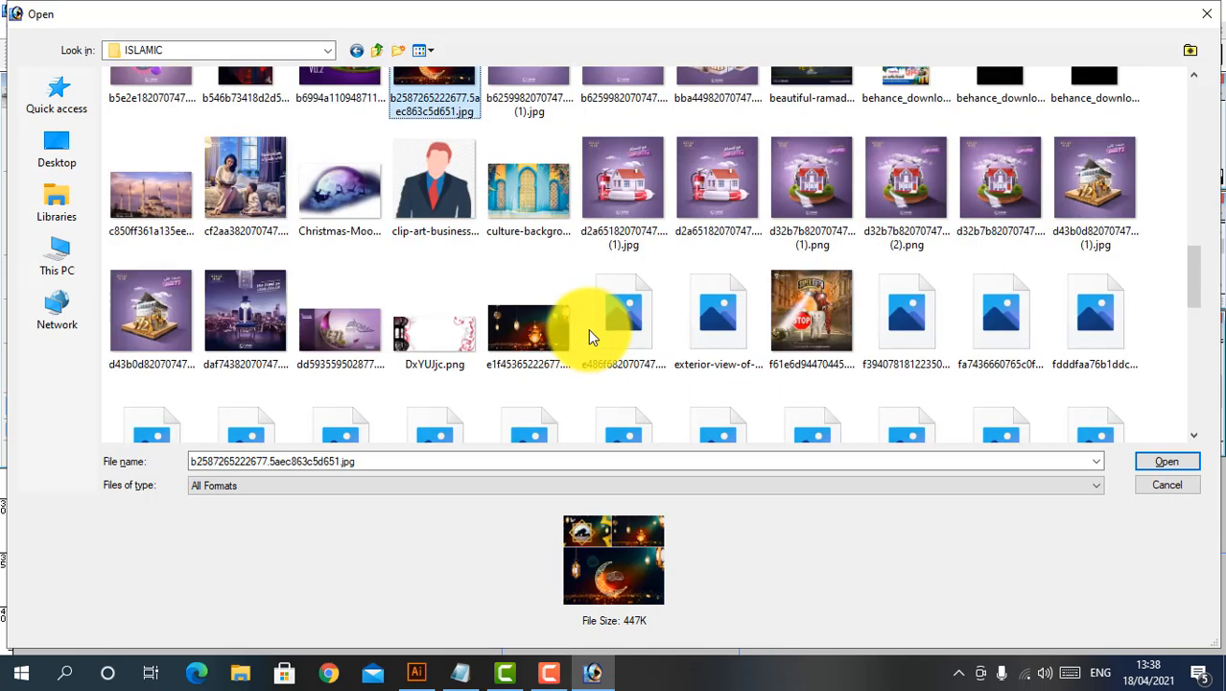
pyautogui.click(452, 342)
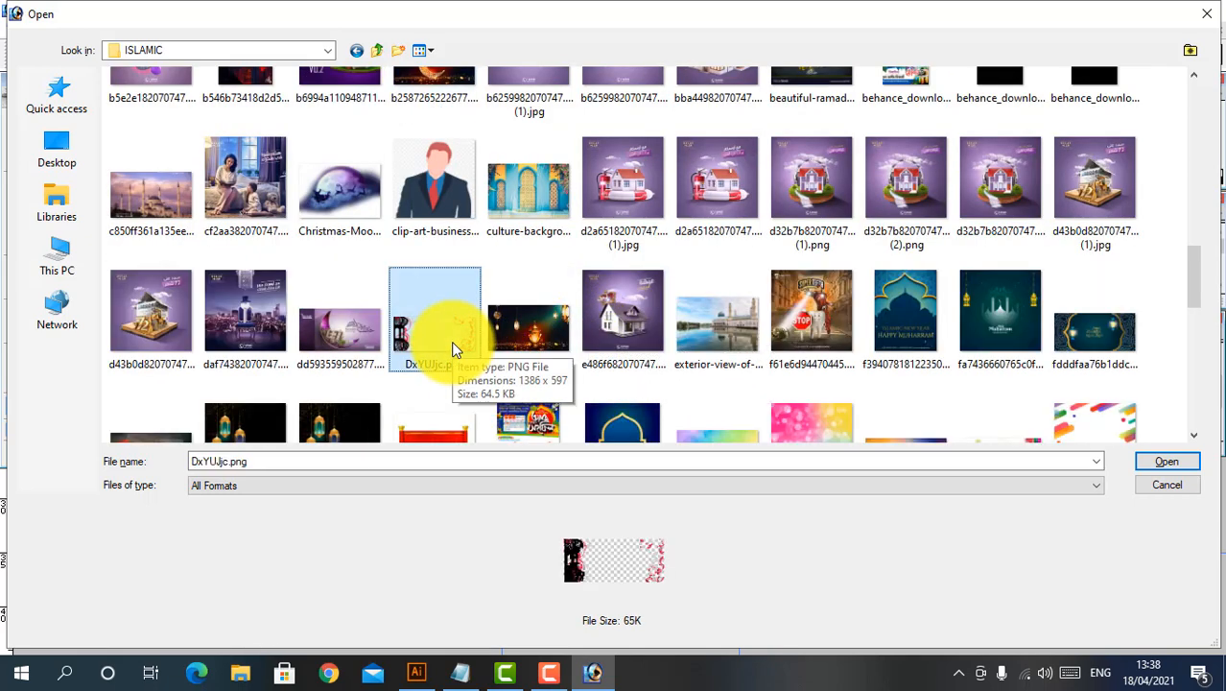
pyautogui.click(886, 294)
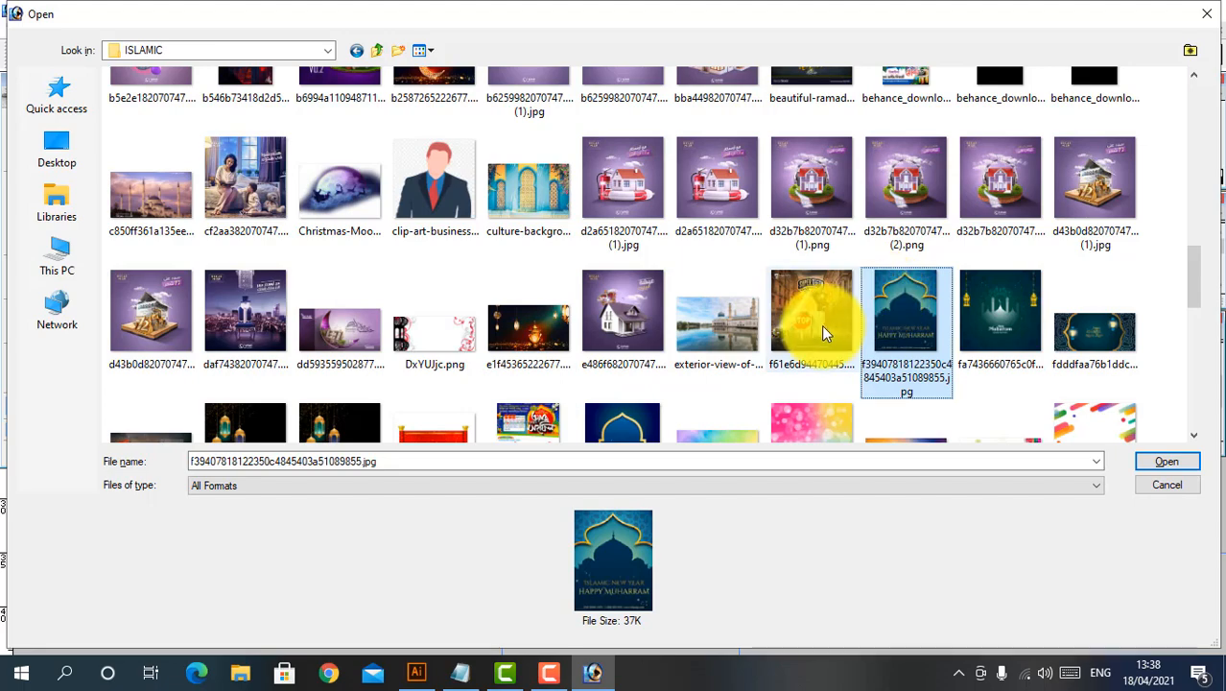
pyautogui.doubleClick(926, 315)
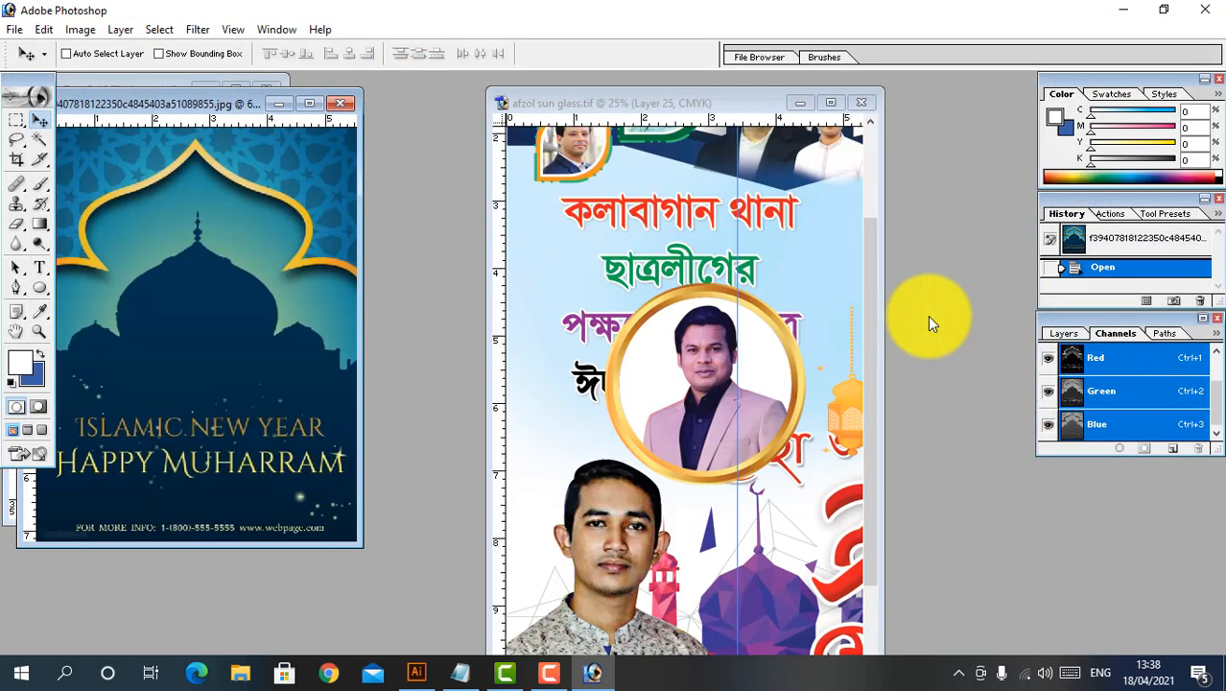
# Copy the Happy Muharram mosque image into the maximized Design Test poster and place it in the page's upper-left corner
pyautogui.moveTo(230, 101); pyautogui.dragTo(758, 29)
pyautogui.moveTo(665, 209); pyautogui.dragTo(167, 232)
pyautogui.click(240, 91)
pyautogui.press('Tab')
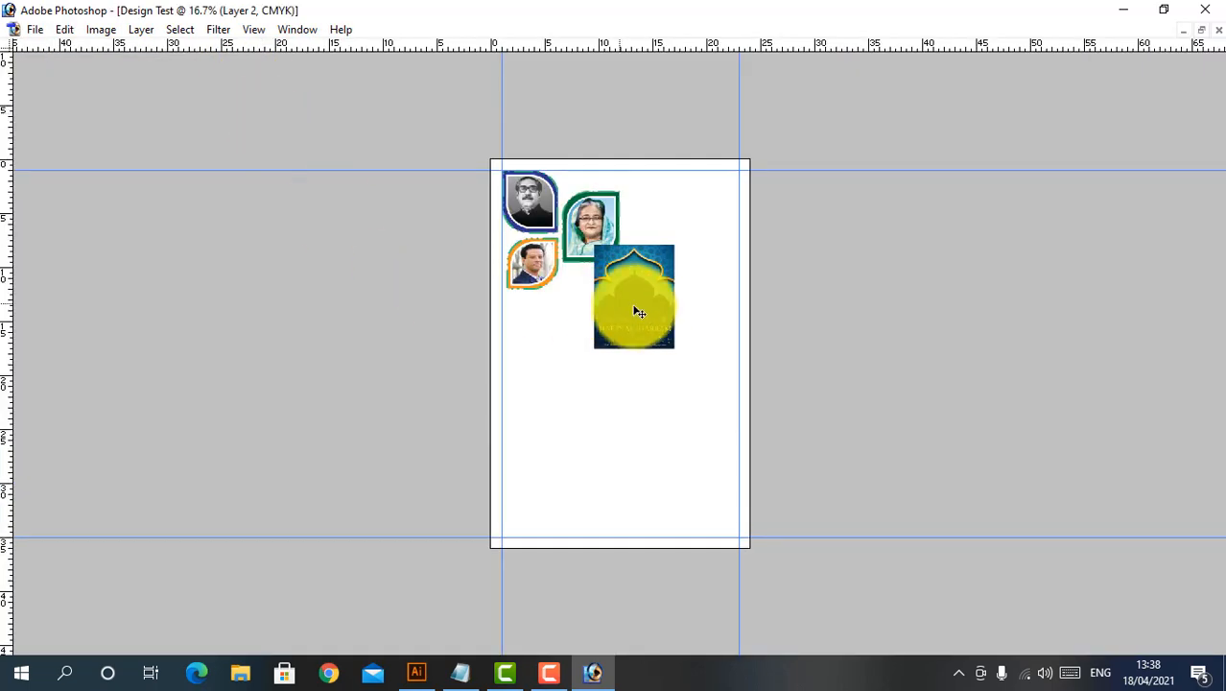
pyautogui.moveTo(535, 234)
pyautogui.mouseDown()
pyautogui.moveTo(526, 225)
pyautogui.moveTo(537, 228)
pyautogui.mouseUp()
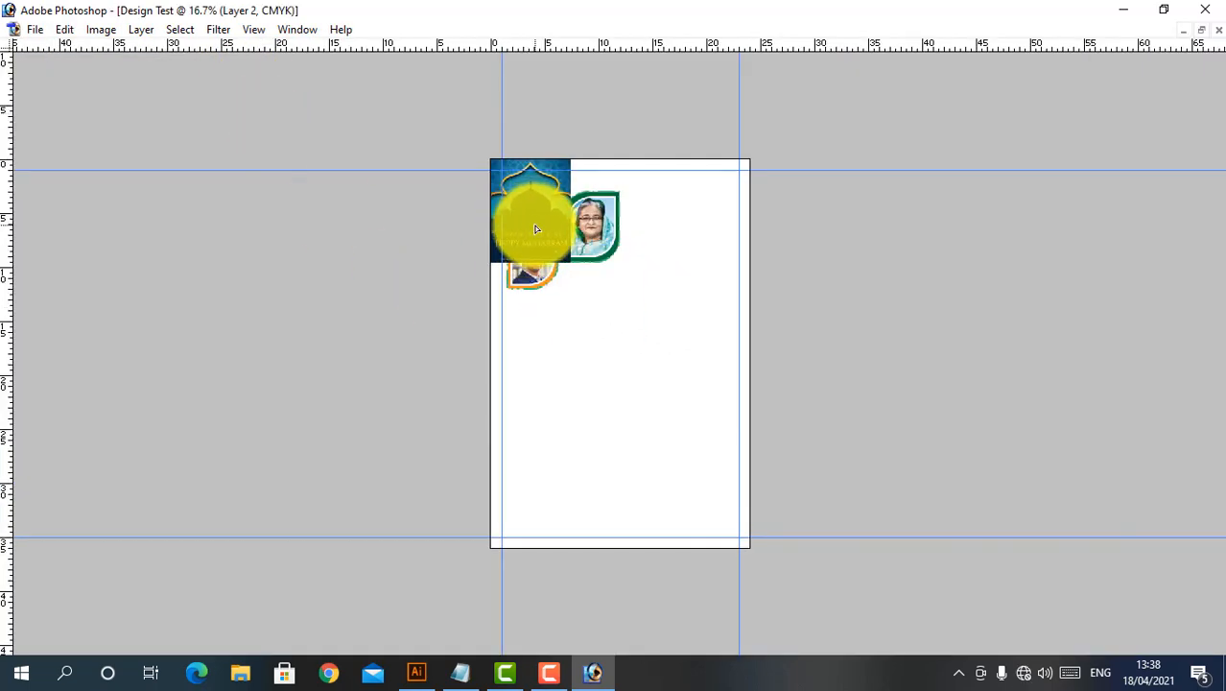
# Scale the mosque image up to the poster's full width and send it behind the framed portraits
pyautogui.hotkey('ctrl', 't')
pyautogui.moveTo(582, 281); pyautogui.dragTo(748, 497)
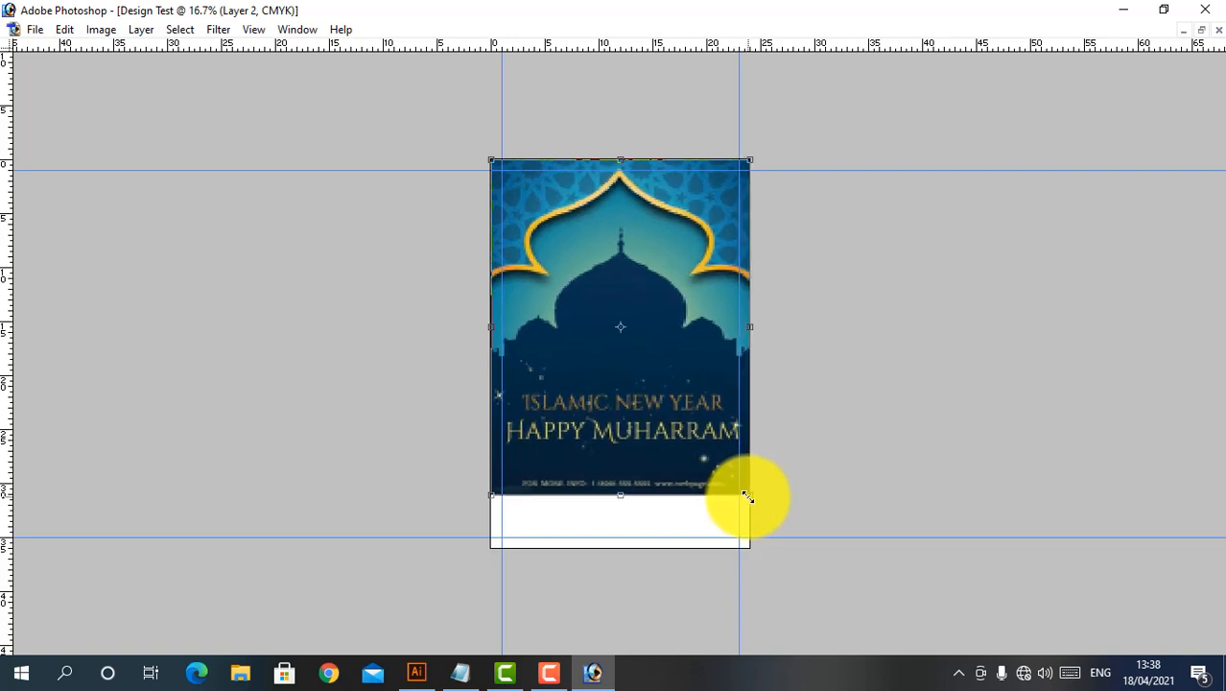
pyautogui.press('Return')
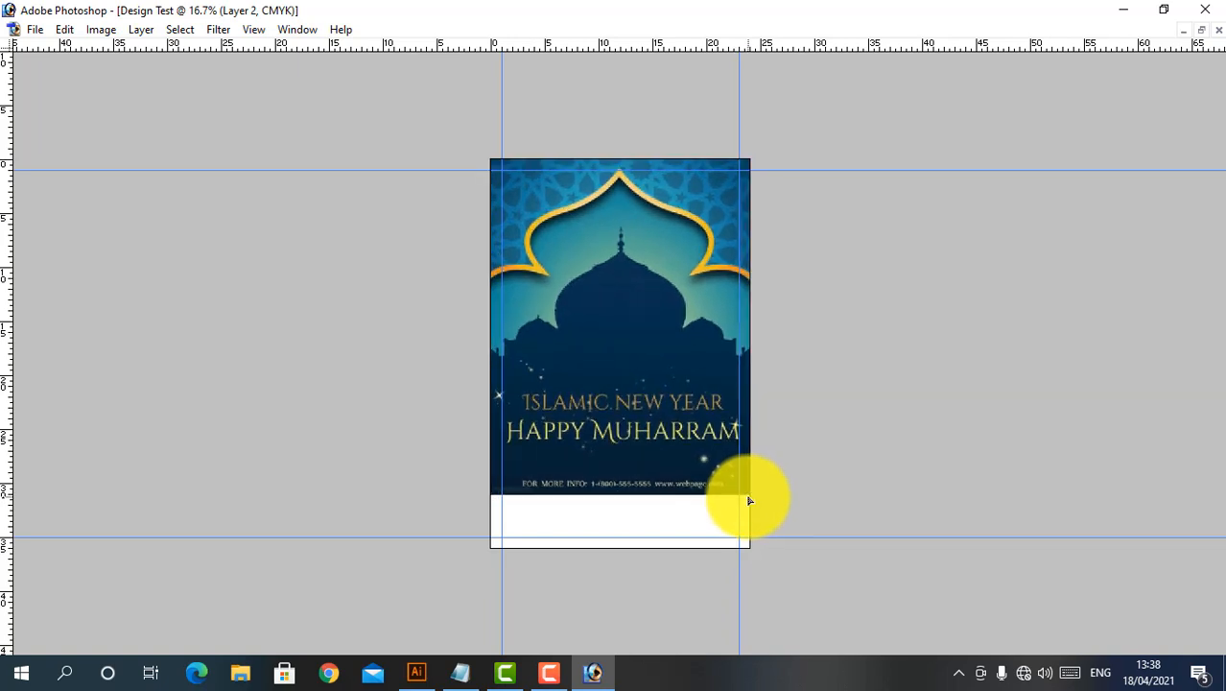
pyautogui.press('Tab')
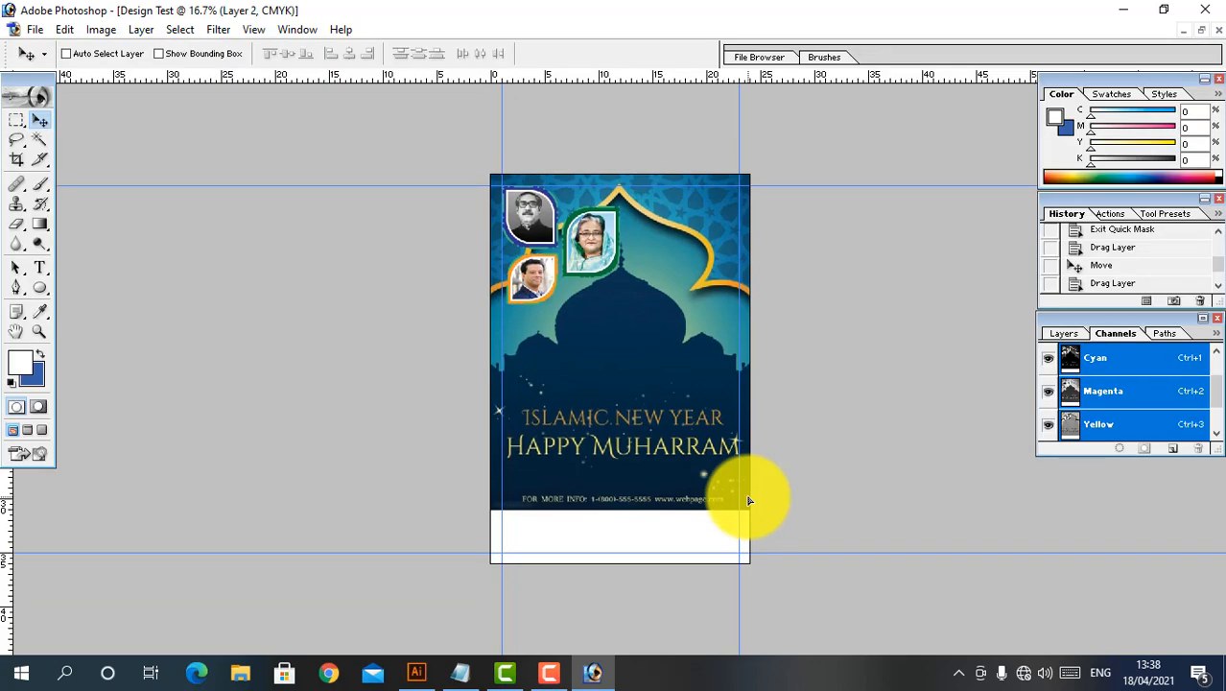
pyautogui.moveTo(437, 170); pyautogui.dragTo(768, 394)
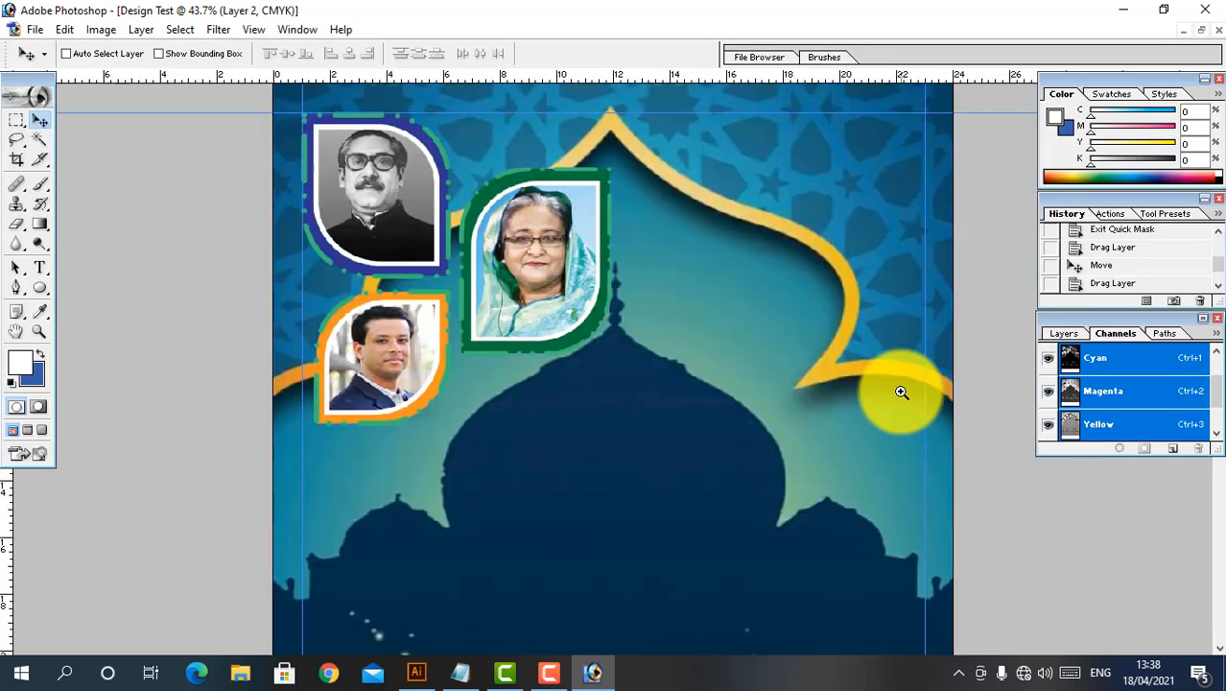
pyautogui.rightClick(748, 203)
pyautogui.click(781, 215)
pyautogui.hotkey('ctrl', 't')
pyautogui.rightClick(780, 213)
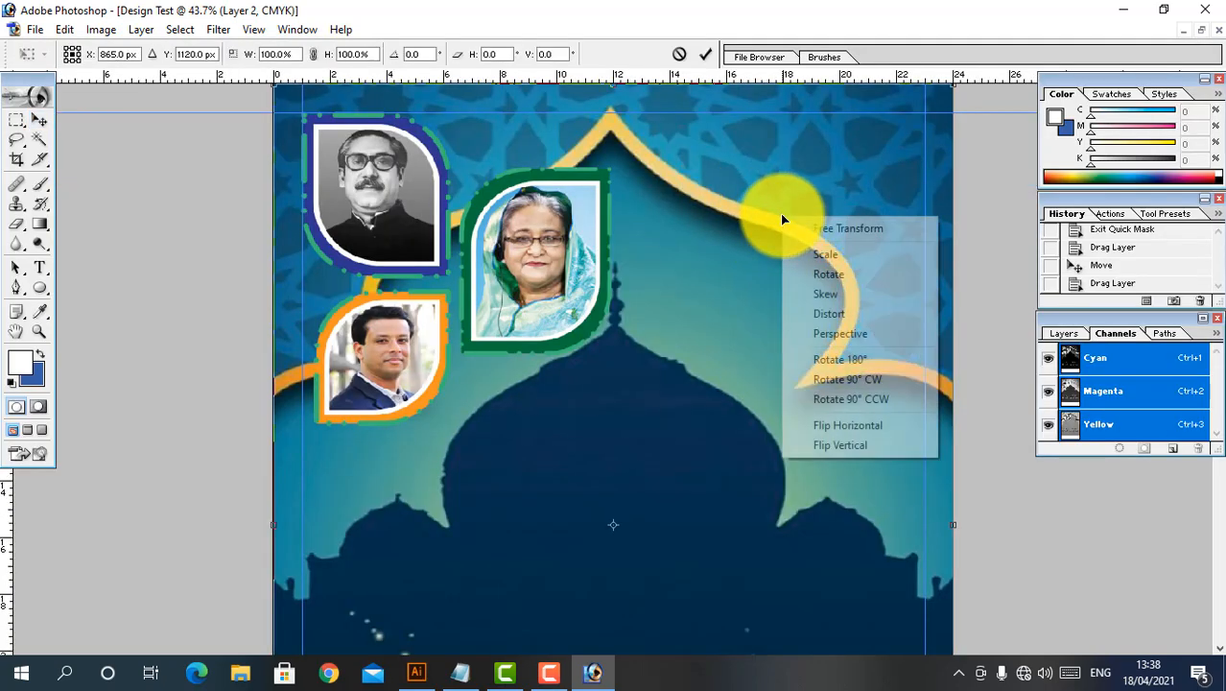
pyautogui.click(711, 51)
pyautogui.click(707, 54)
pyautogui.hotkey('ctrl', '-')
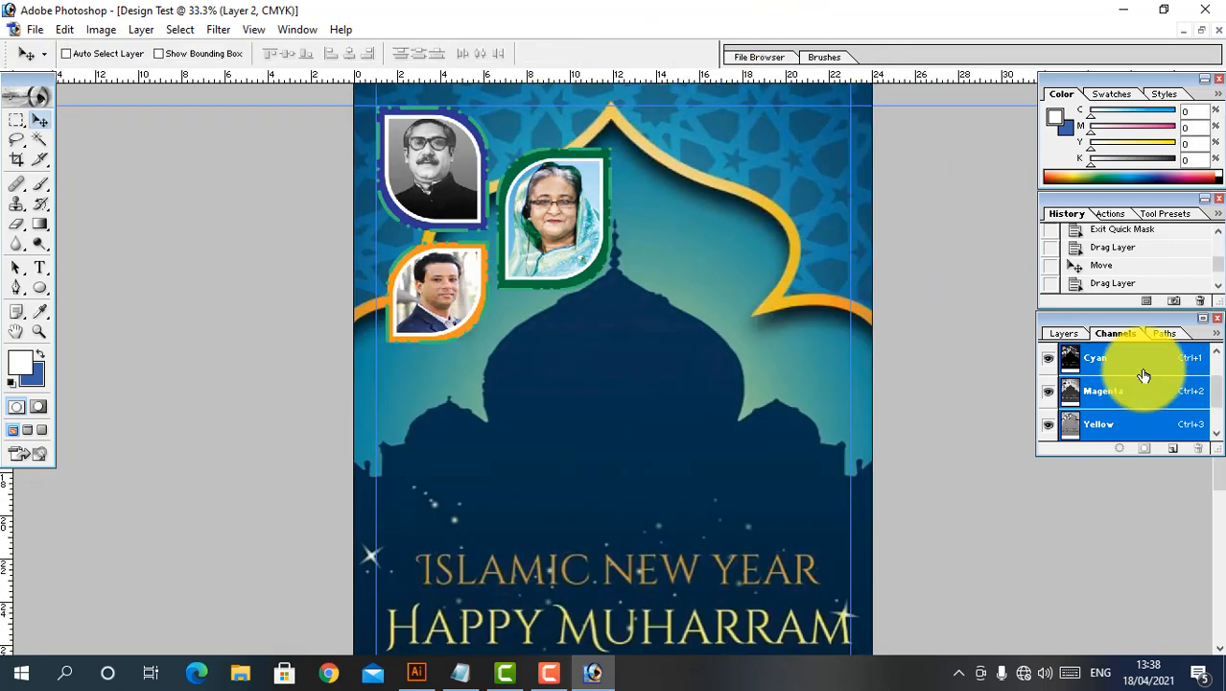
# Show the list of layers and enlarge it so that all of them fit
pyautogui.click(1065, 334)
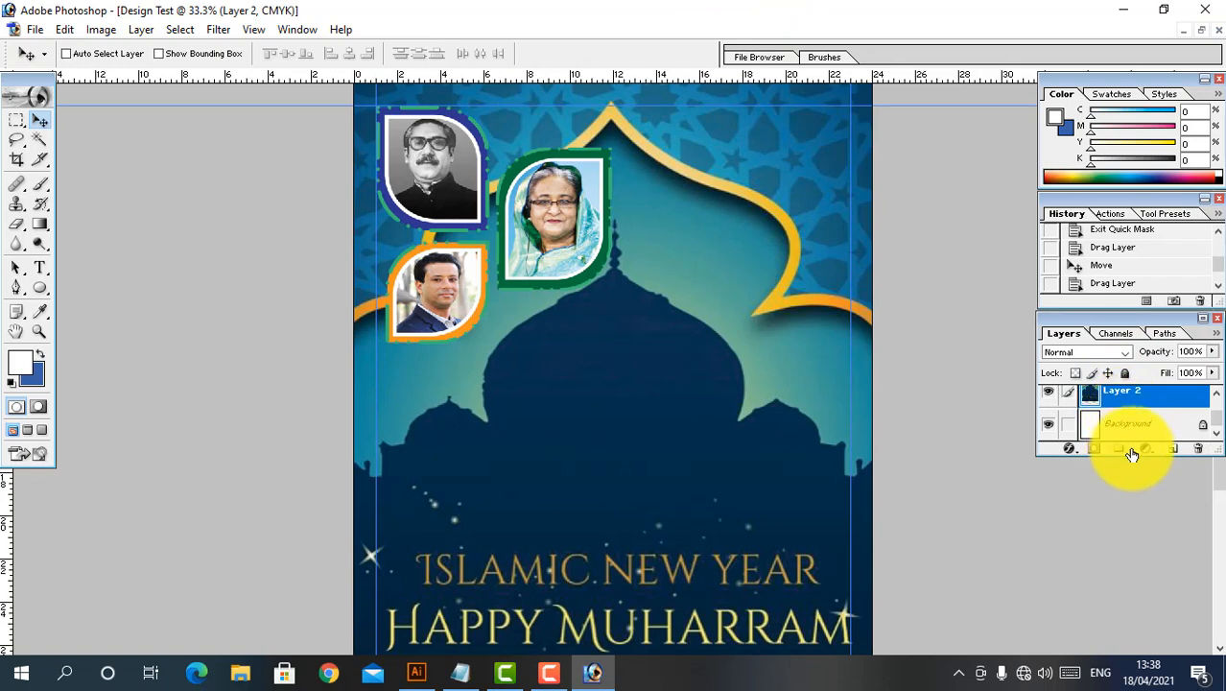
pyautogui.click(1220, 334)
pyautogui.click(1202, 331)
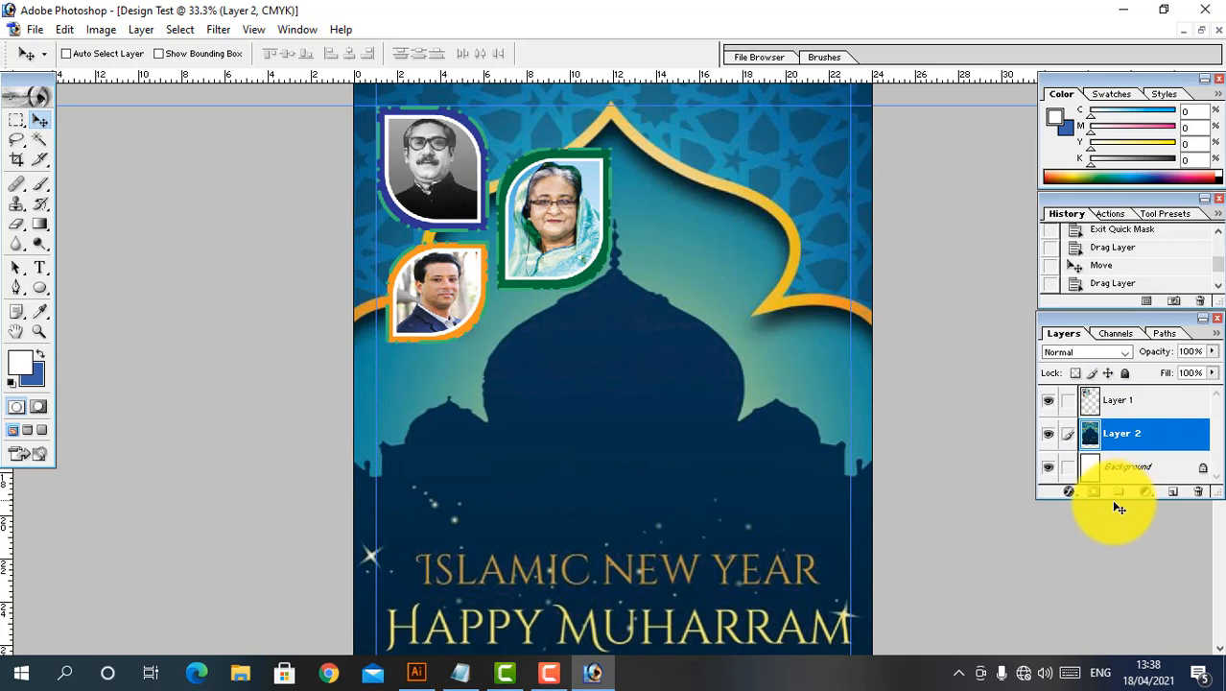
pyautogui.moveTo(1108, 497); pyautogui.dragTo(1100, 643)
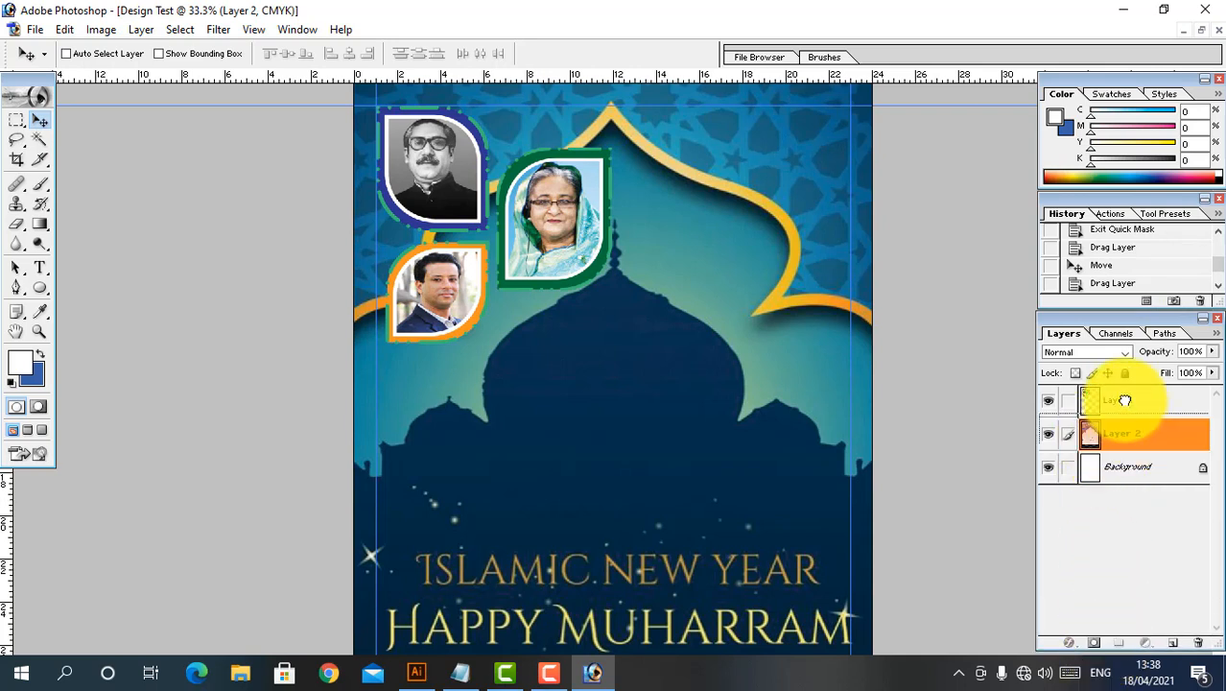
# Move the mosque image on Layer 2 above Layer 1 and return it beneath the portraits
pyautogui.moveTo(1125, 400); pyautogui.dragTo(1121, 398)
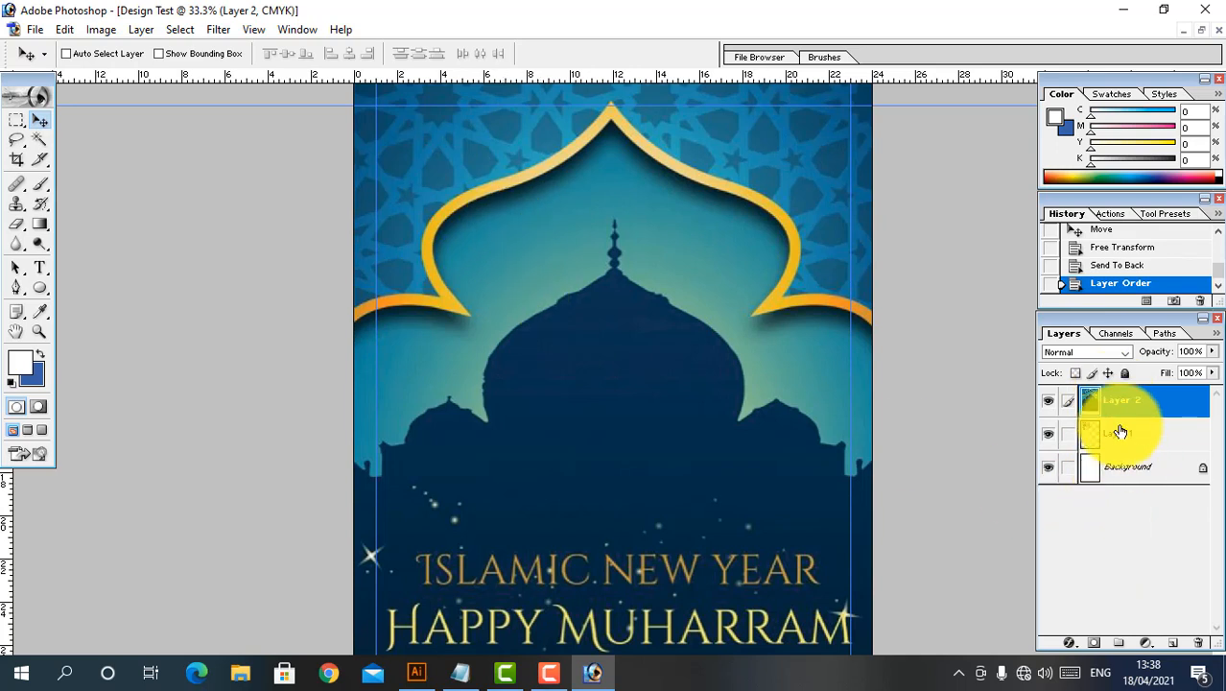
pyautogui.click(1120, 437)
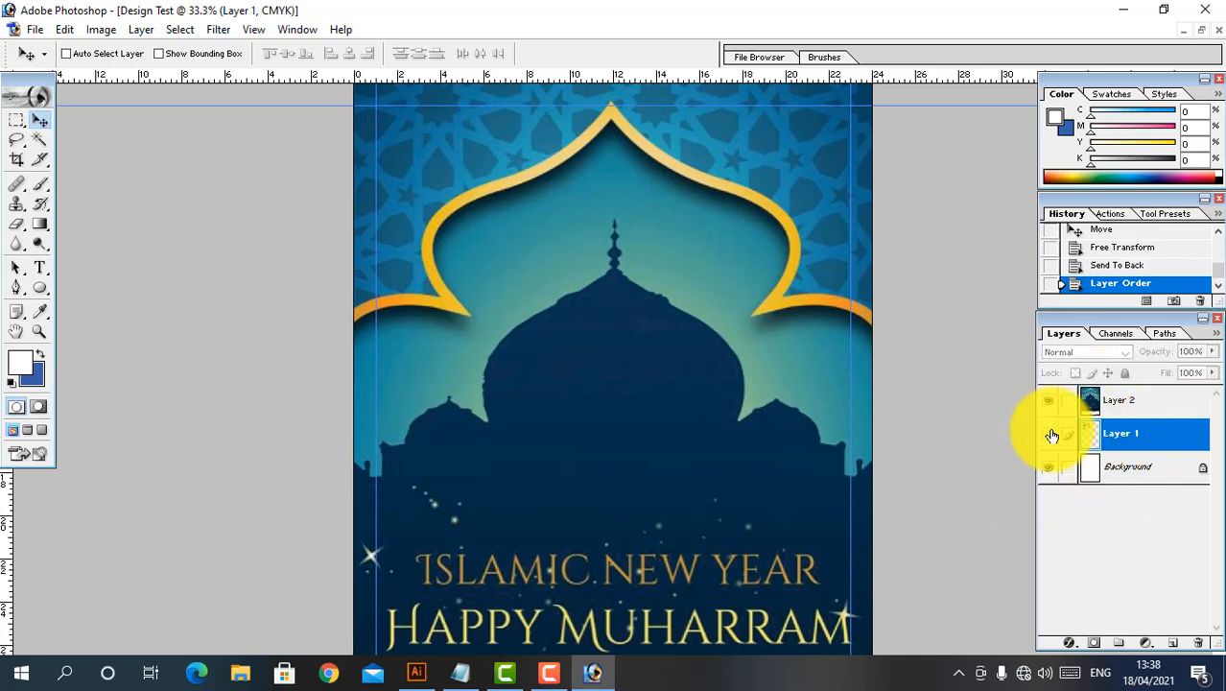
pyautogui.moveTo(1124, 403); pyautogui.dragTo(1148, 451)
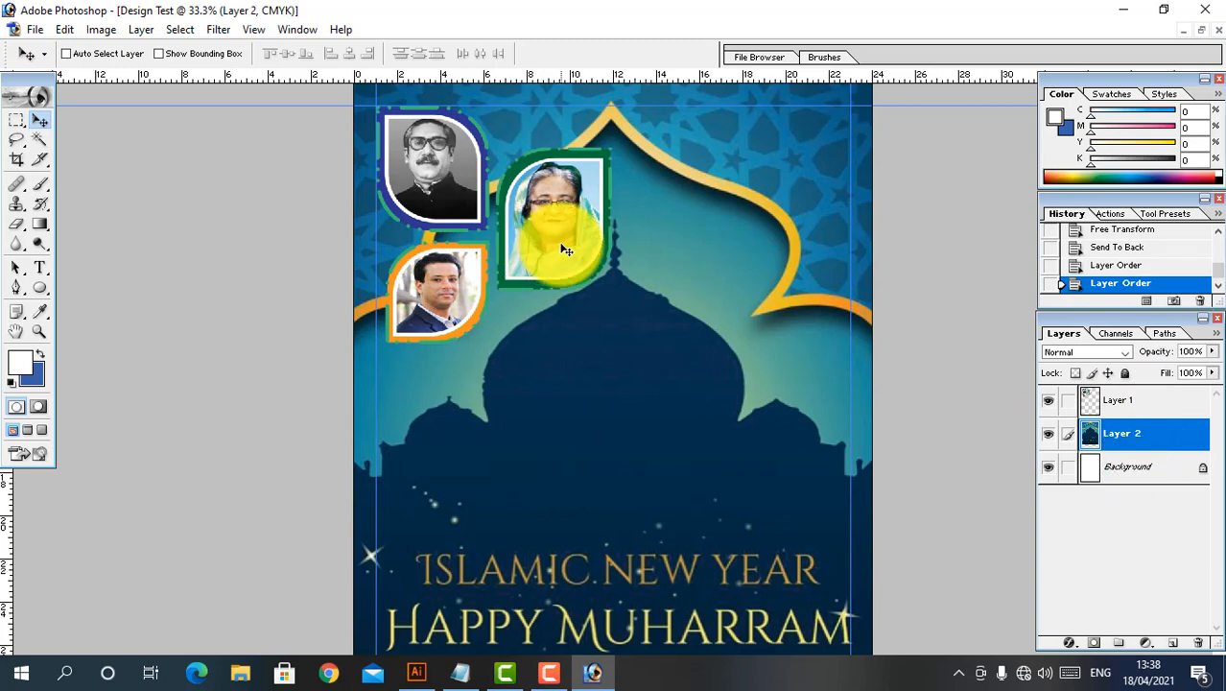
# Set up the Brush tool with the dark navy colour sampled from the mosque image and a brush size of 300
pyautogui.hotkey('ctrl', '-')
pyautogui.moveTo(251, 366); pyautogui.dragTo(607, 481)
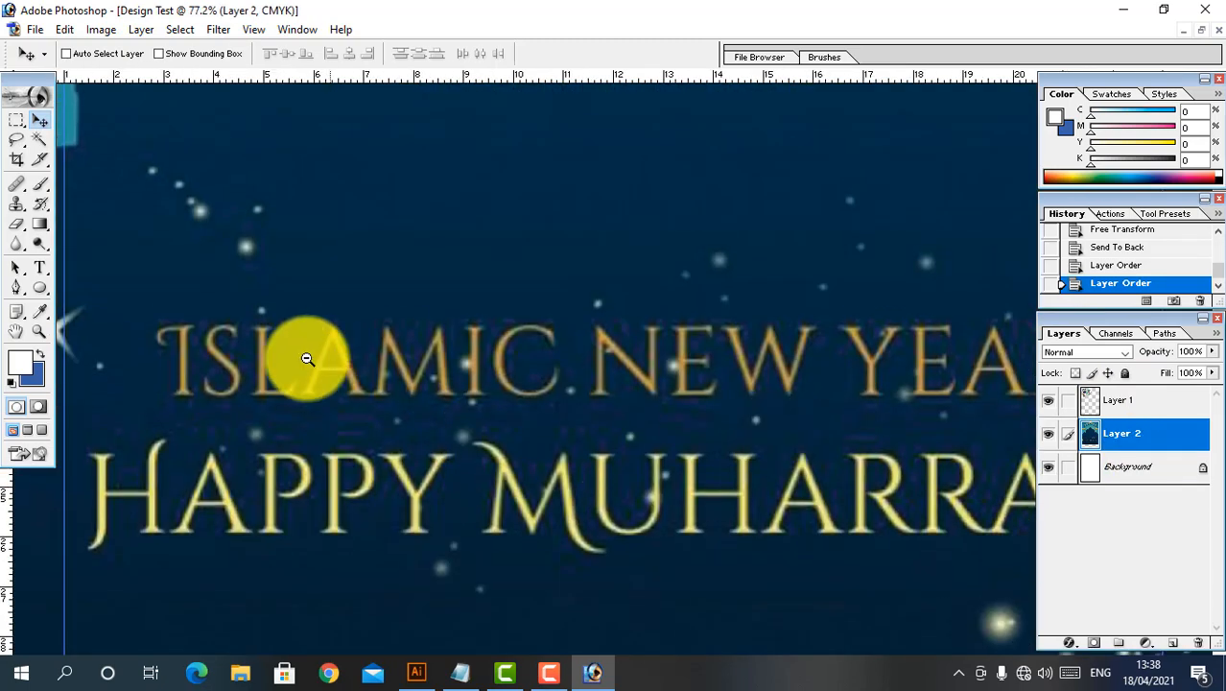
pyautogui.keyDown('alt'); pyautogui.click(307, 359); pyautogui.keyUp('alt')
pyautogui.click(33, 184)
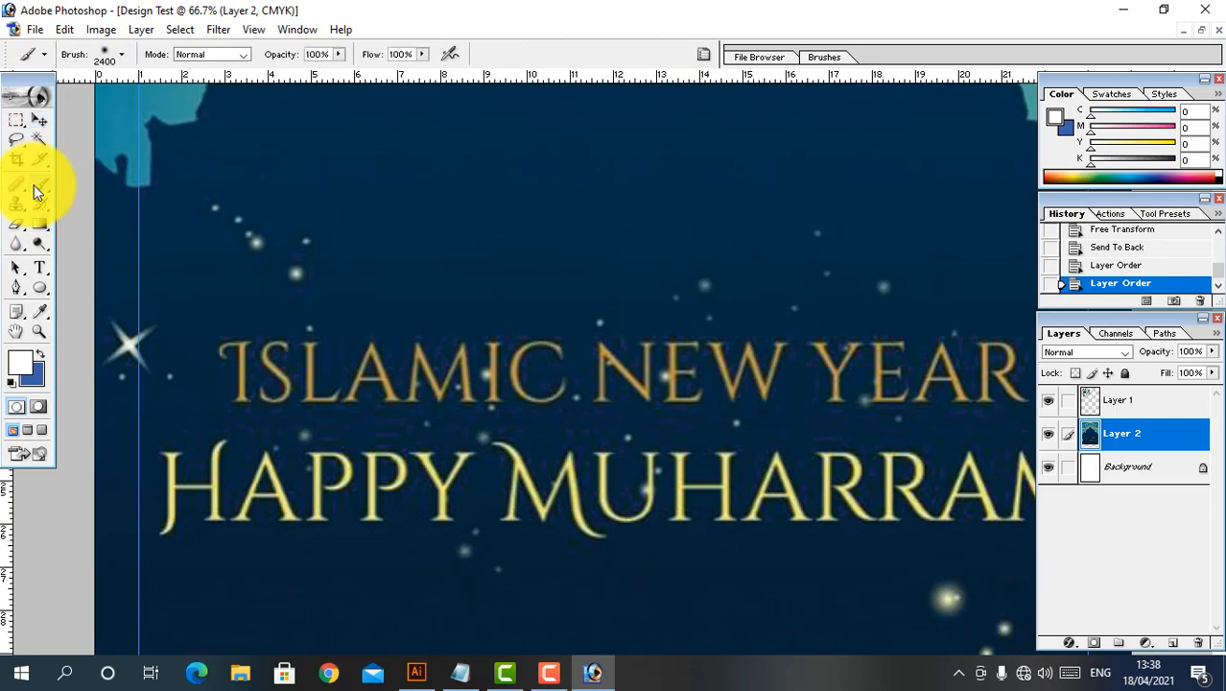
pyautogui.moveTo(438, 356); pyautogui.dragTo(555, 321)
pyautogui.hotkey('ctrl', 'z')
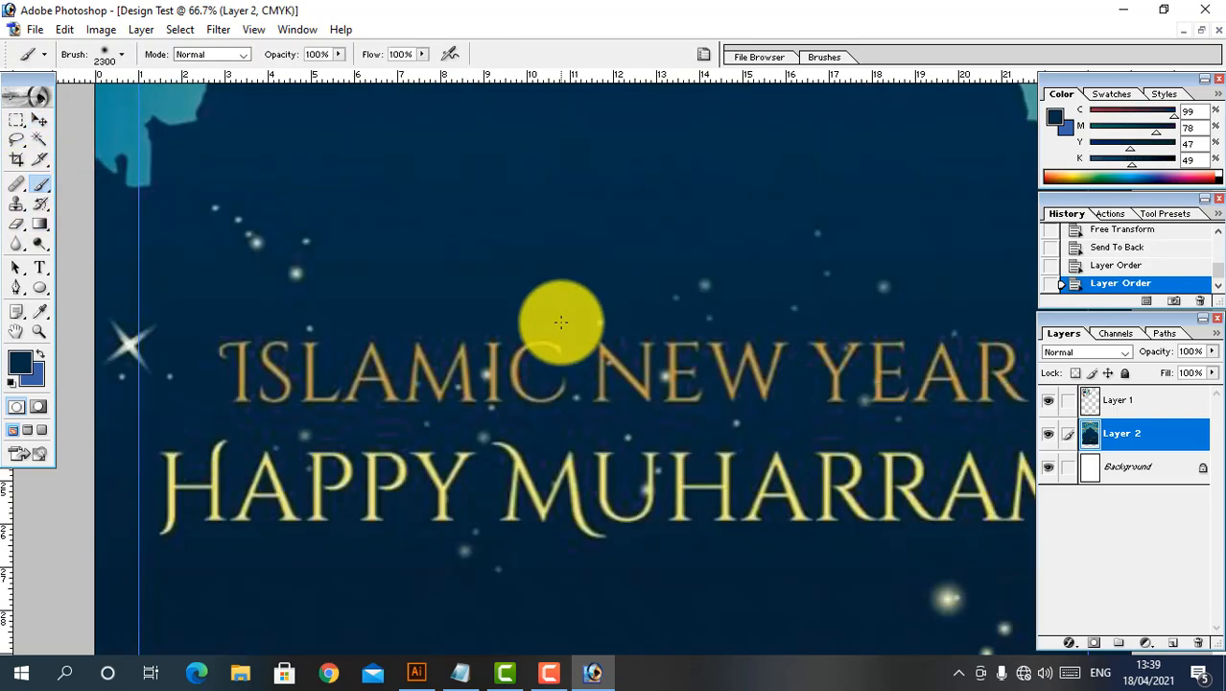
pyautogui.press('[')
pyautogui.press('[')
pyautogui.press('[')
pyautogui.press('[')
pyautogui.press('[')
pyautogui.press('[')
pyautogui.press('[')
pyautogui.press('[')
pyautogui.press('[')
pyautogui.press('[')
pyautogui.press('[')
pyautogui.press('[')
pyautogui.press('[')
pyautogui.press('[')
pyautogui.press('[')
# Paint navy over the Islamic New Year and Happy Muharram lettering on Layer 2
pyautogui.moveTo(556, 348)
pyautogui.mouseDown()
pyautogui.moveTo(451, 394)
pyautogui.moveTo(566, 400)
pyautogui.moveTo(309, 364)
pyautogui.moveTo(323, 359)
pyautogui.moveTo(96, 405)
pyautogui.moveTo(498, 456)
pyautogui.moveTo(684, 446)
pyautogui.mouseUp()
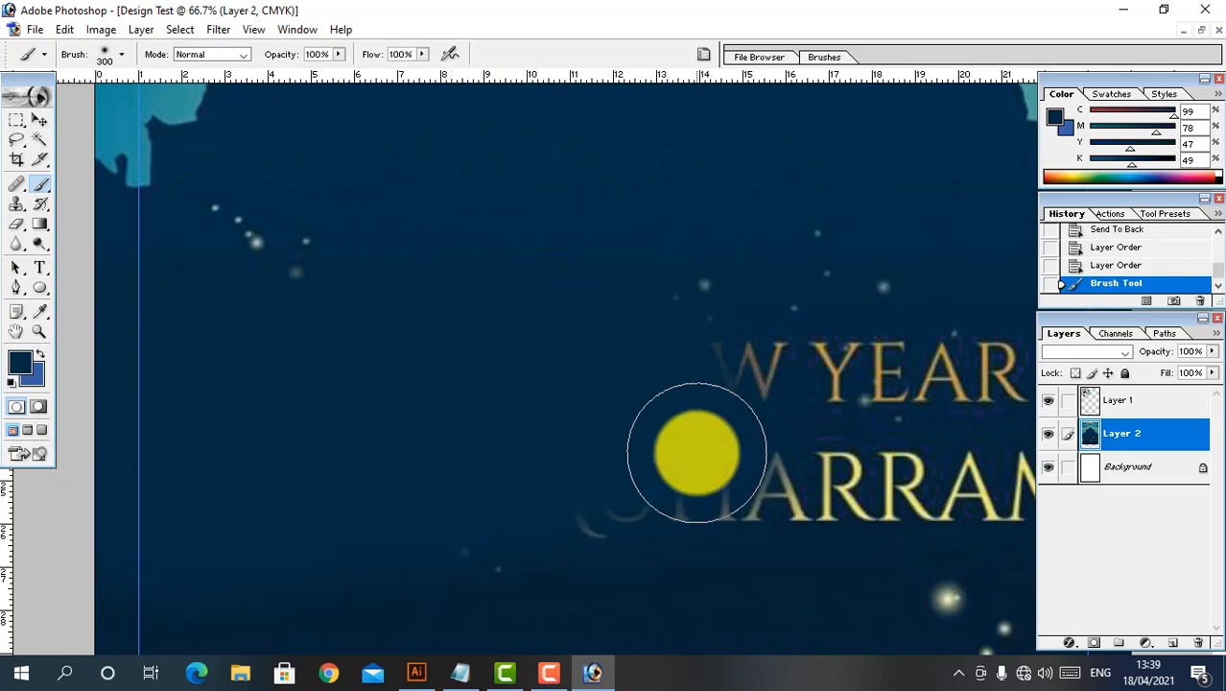
pyautogui.keyDown('alt'); pyautogui.click(912, 419); pyautogui.keyUp('alt')
pyautogui.moveTo(871, 371)
pyautogui.mouseDown()
pyautogui.moveTo(699, 351)
pyautogui.moveTo(657, 455)
pyautogui.moveTo(476, 494)
pyautogui.moveTo(829, 498)
pyautogui.moveTo(815, 518)
pyautogui.moveTo(977, 559)
pyautogui.moveTo(563, 562)
pyautogui.moveTo(520, 528)
pyautogui.mouseUp()
# Extend the navy paint over the white strip at the poster's lower edge on Layer 2
pyautogui.keyDown('alt'); pyautogui.click(595, 465); pyautogui.keyUp('alt')
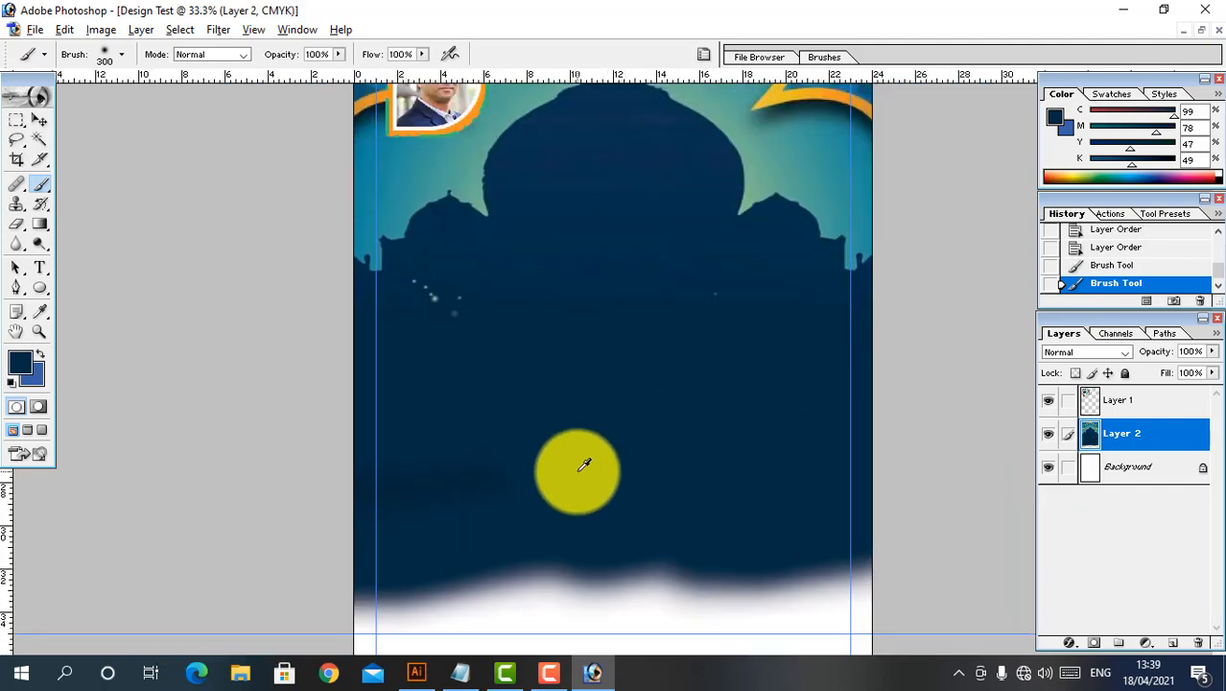
pyautogui.click(692, 502)
pyautogui.moveTo(418, 610)
pyautogui.mouseDown()
pyautogui.moveTo(479, 638)
pyautogui.moveTo(706, 651)
pyautogui.moveTo(635, 597)
pyautogui.moveTo(696, 662)
pyautogui.moveTo(780, 671)
pyautogui.mouseUp()
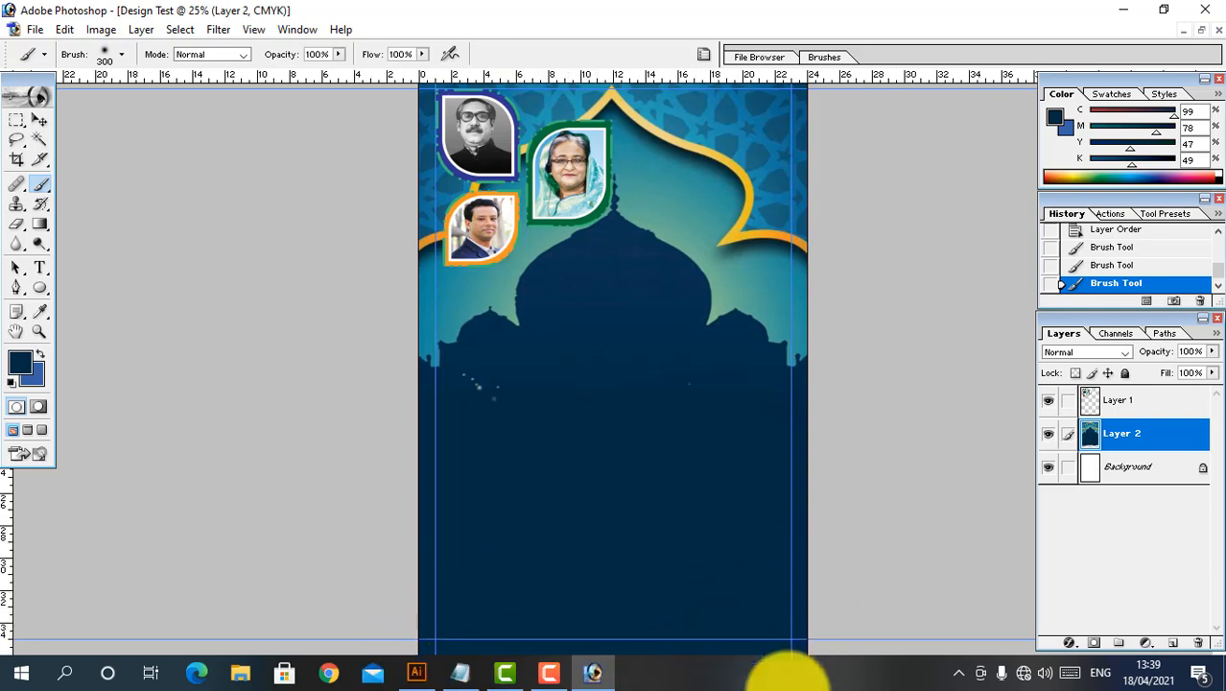
pyautogui.click(571, 489)
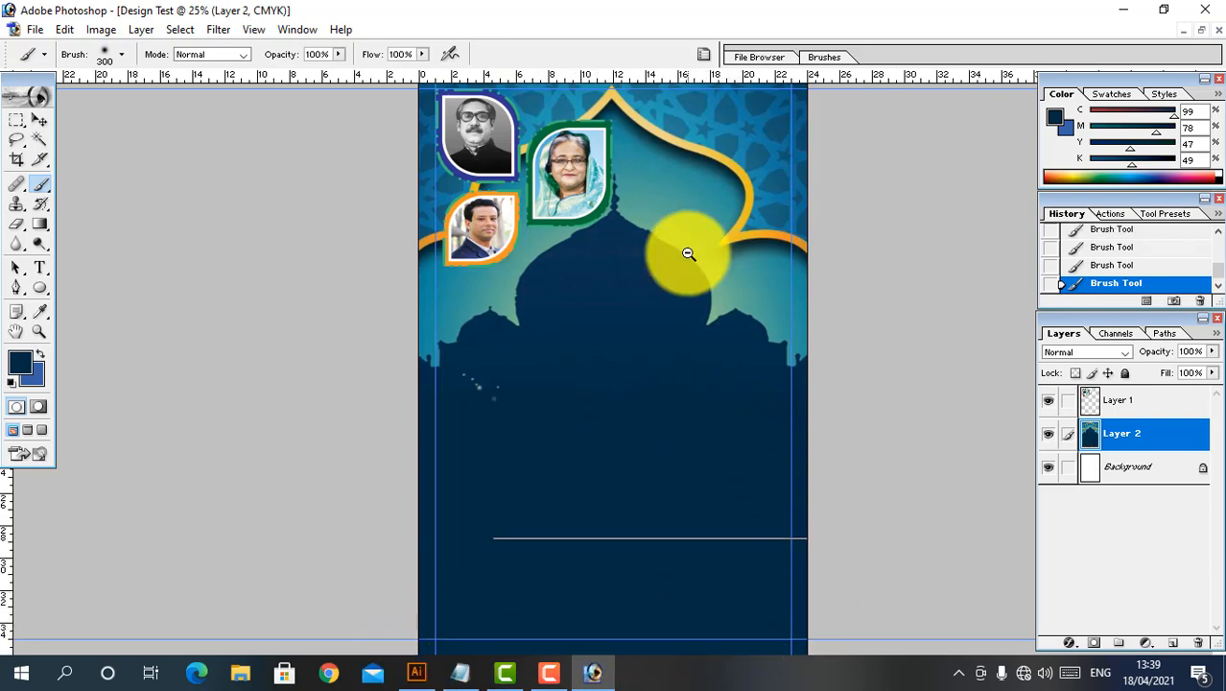
# Try brushing navy over the star pattern and the gold arch in the poster's upper right
pyautogui.keyDown('alt'); pyautogui.click(686, 253); pyautogui.keyUp('alt')
pyautogui.moveTo(315, 169); pyautogui.dragTo(734, 346)
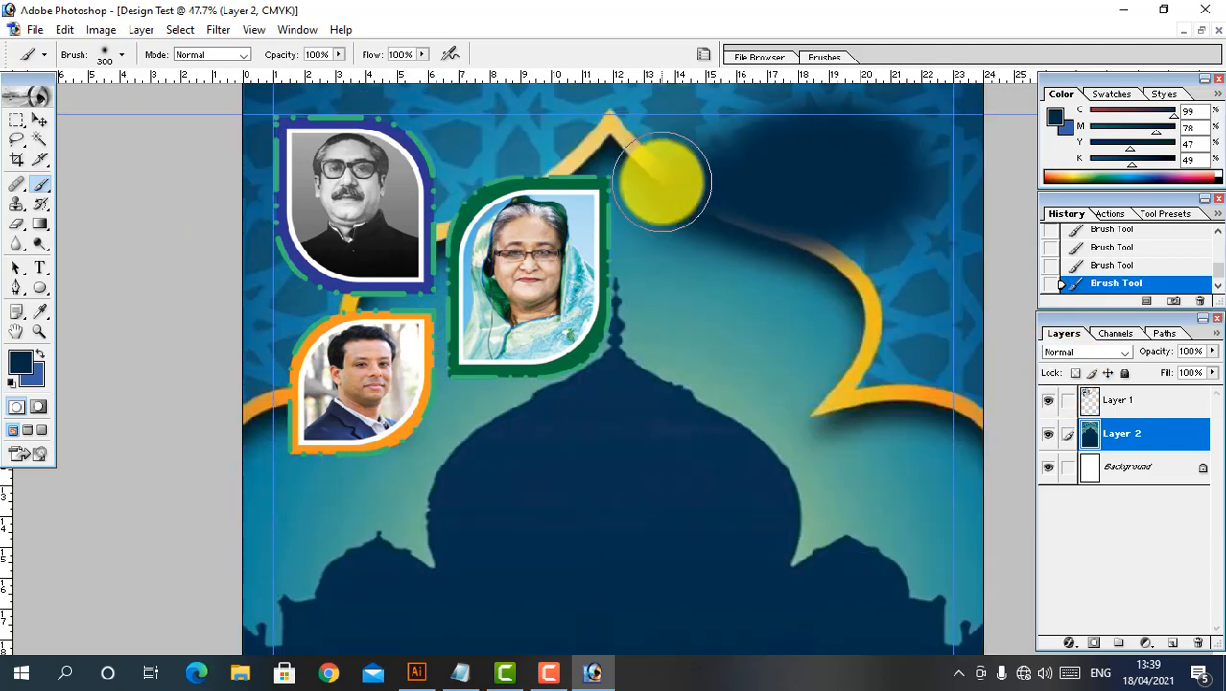
pyautogui.hotkey('ctrl', '-')
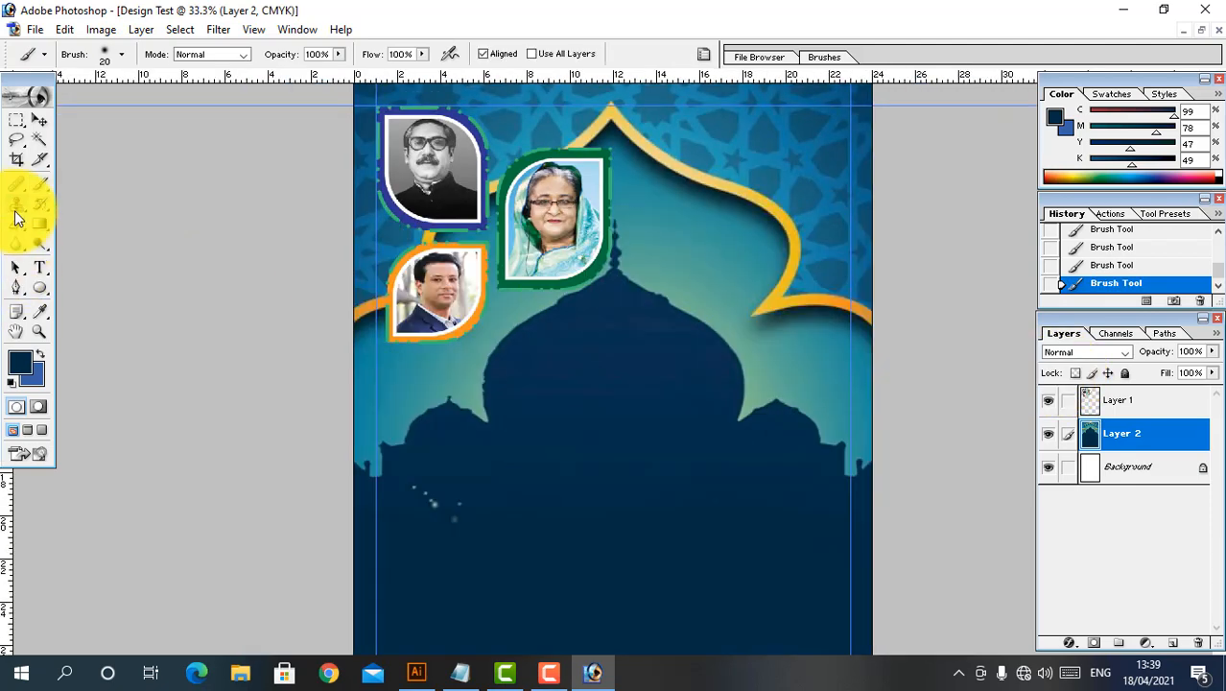
# Clone a sampled patch of the star pattern over the blemish in the poster's upper-right background on Layer 2
pyautogui.click(115, 209)
pyautogui.keyDown('alt'); pyautogui.click(770, 223); pyautogui.keyUp('alt')
pyautogui.click(791, 160)
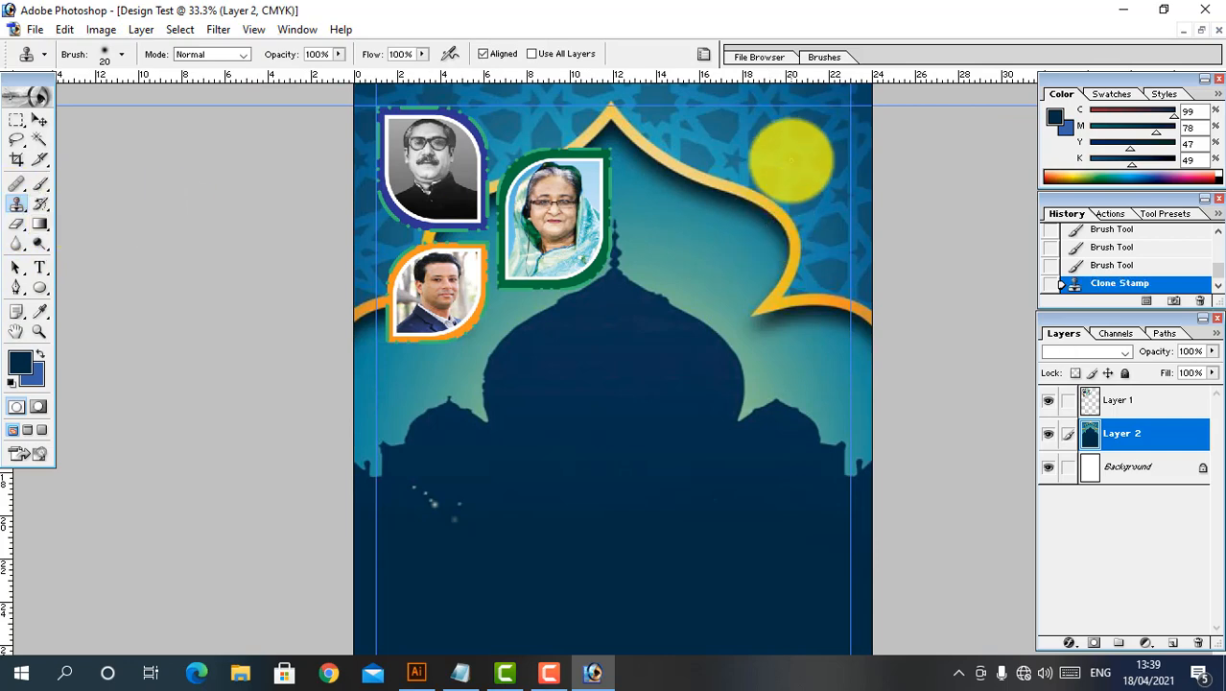
pyautogui.click(791, 159)
pyautogui.click(791, 159)
# Inspect the retouched background up close and make Layer 1 with the framed portraits the active layer
pyautogui.keyDown('ctrl'); pyautogui.keyDown('alt'); pyautogui.click(699, 297); pyautogui.keyUp('alt'); pyautogui.keyUp('ctrl')
pyautogui.moveTo(566, 271); pyautogui.dragTo(616, 260)
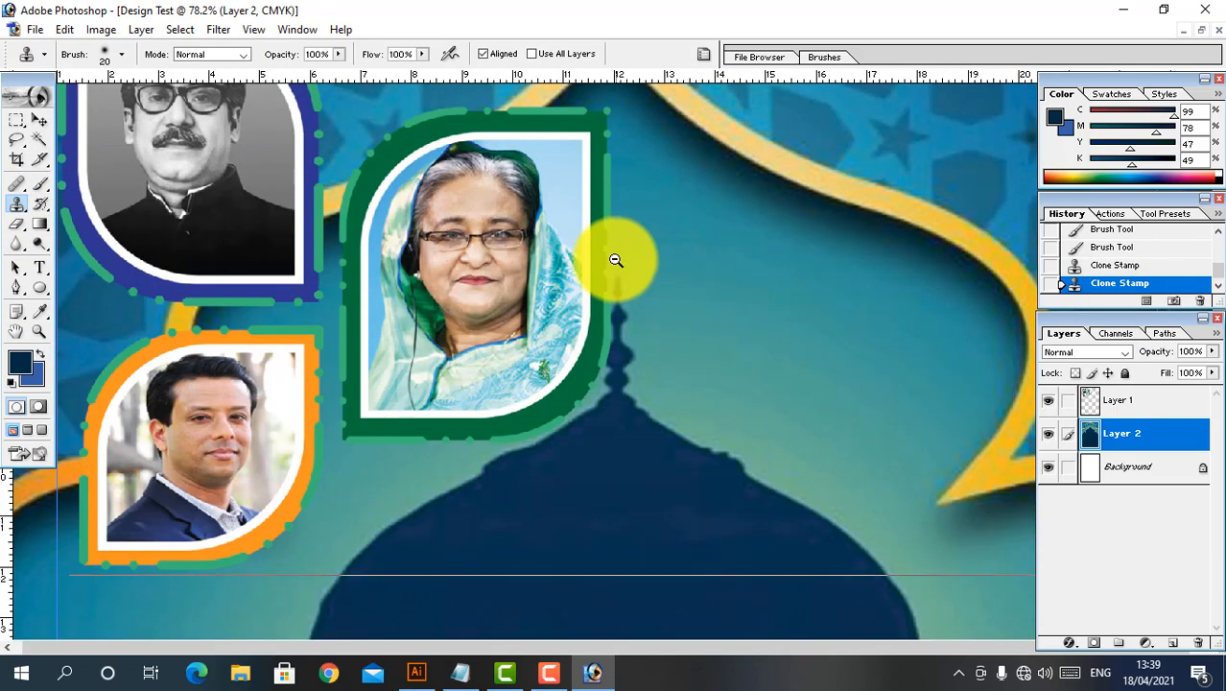
pyautogui.keyDown('ctrl'); pyautogui.keyDown('alt'); pyautogui.click(614, 257); pyautogui.keyUp('alt'); pyautogui.keyUp('ctrl')
pyautogui.keyDown('ctrl'); pyautogui.keyDown('alt'); pyautogui.click(611, 255); pyautogui.keyUp('alt'); pyautogui.keyUp('ctrl')
pyautogui.keyDown('ctrl'); pyautogui.keyDown('alt'); pyautogui.click(552, 267); pyautogui.keyUp('alt'); pyautogui.keyUp('ctrl')
pyautogui.keyDown('ctrl'); pyautogui.keyDown('alt'); pyautogui.click(529, 265); pyautogui.keyUp('alt'); pyautogui.keyUp('ctrl')
pyautogui.keyDown('ctrl'); pyautogui.rightClick(526, 236); pyautogui.keyUp('ctrl')
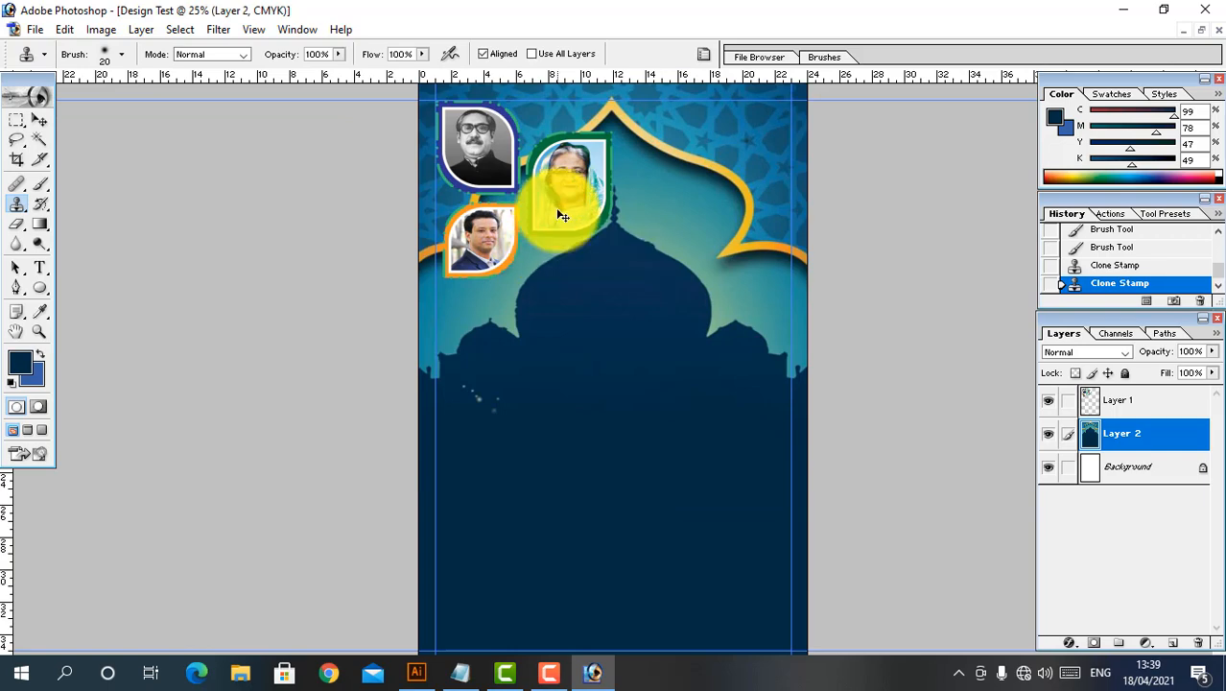
pyautogui.keyDown('ctrl'); pyautogui.rightClick(559, 213); pyautogui.keyUp('ctrl')
pyautogui.keyDown('ctrl'); pyautogui.click(583, 220); pyautogui.keyUp('ctrl')
pyautogui.moveTo(583, 222); pyautogui.dragTo(594, 251)
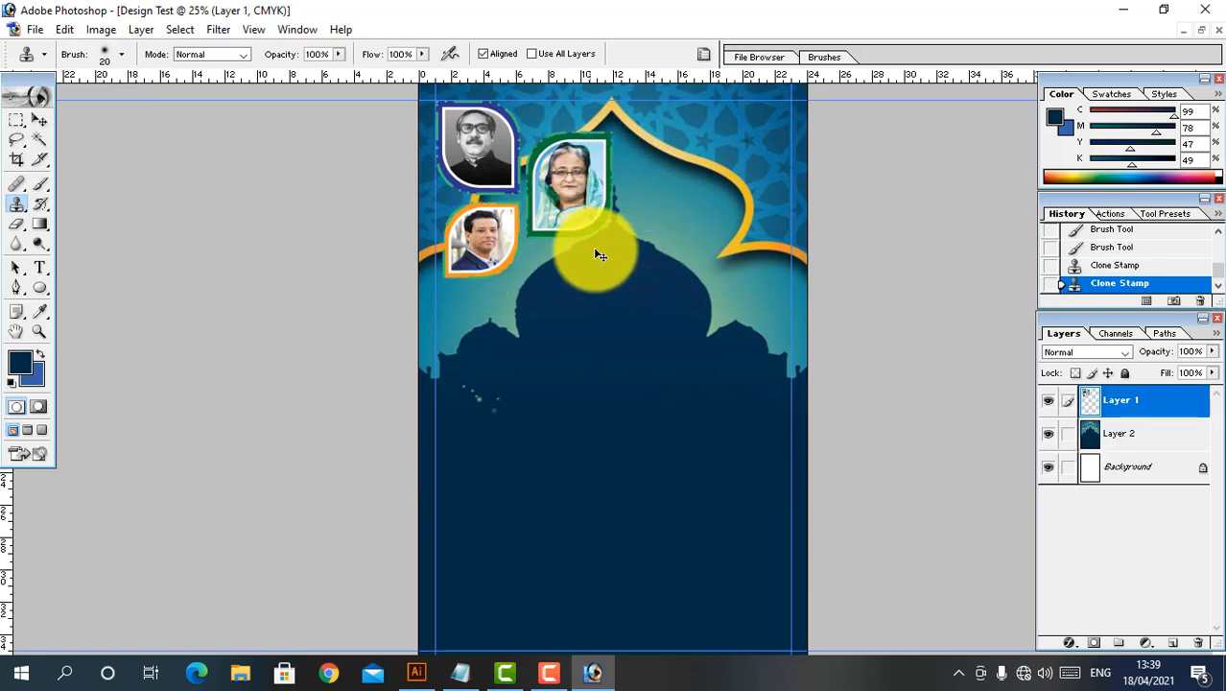
# Bring up the open Eid poster document in a full window and view its overall layout
pyautogui.click(1204, 29)
pyautogui.click(695, 430)
pyautogui.hotkey('ctrl', 'w')
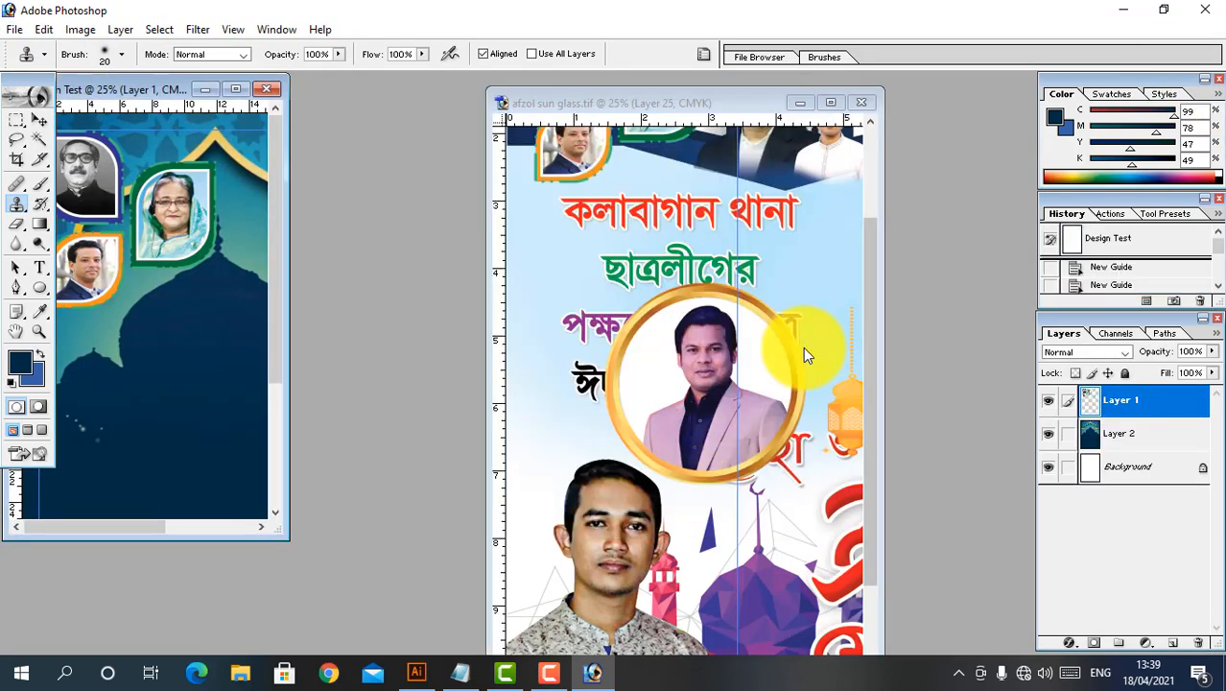
pyautogui.click(828, 107)
pyautogui.click(832, 103)
pyautogui.keyDown('ctrl'); pyautogui.keyDown('alt'); pyautogui.click(707, 236); pyautogui.keyUp('alt'); pyautogui.keyUp('ctrl')
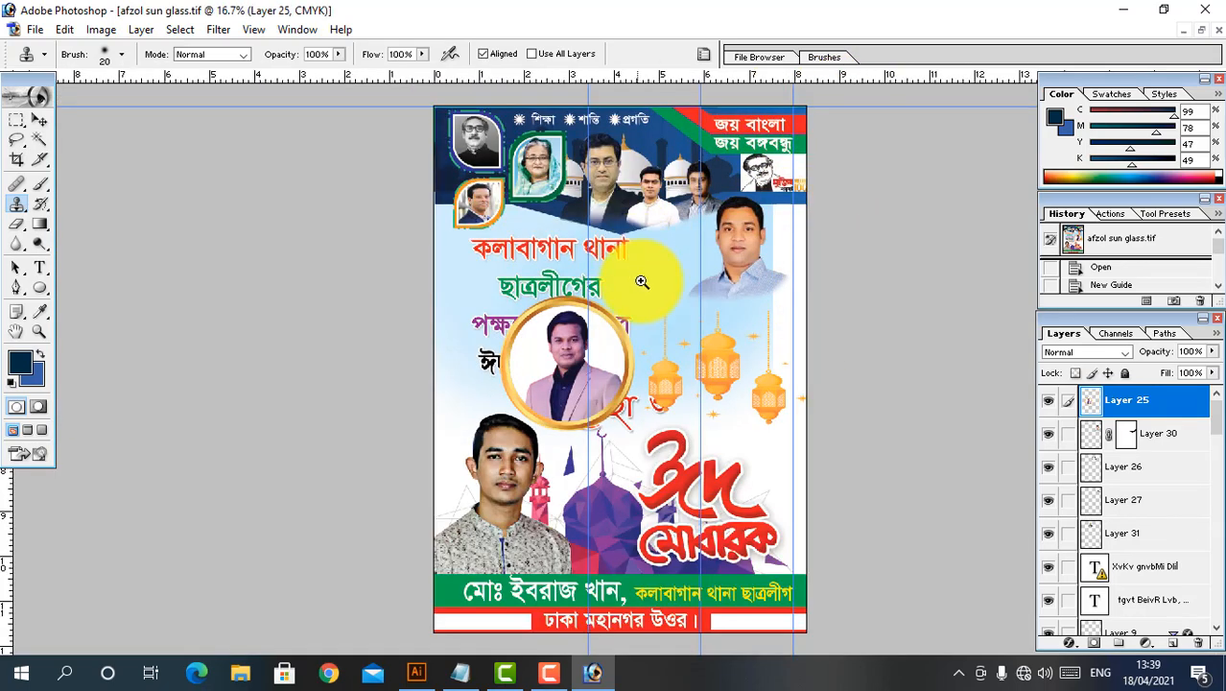
# Examine the circular gold-framed portrait on the Eid poster, including what Layer 25 contains
pyautogui.keyDown('ctrl'); pyautogui.rightClick(541, 321); pyautogui.keyUp('ctrl')
pyautogui.click(549, 329)
pyautogui.moveTo(549, 329); pyautogui.dragTo(662, 280)
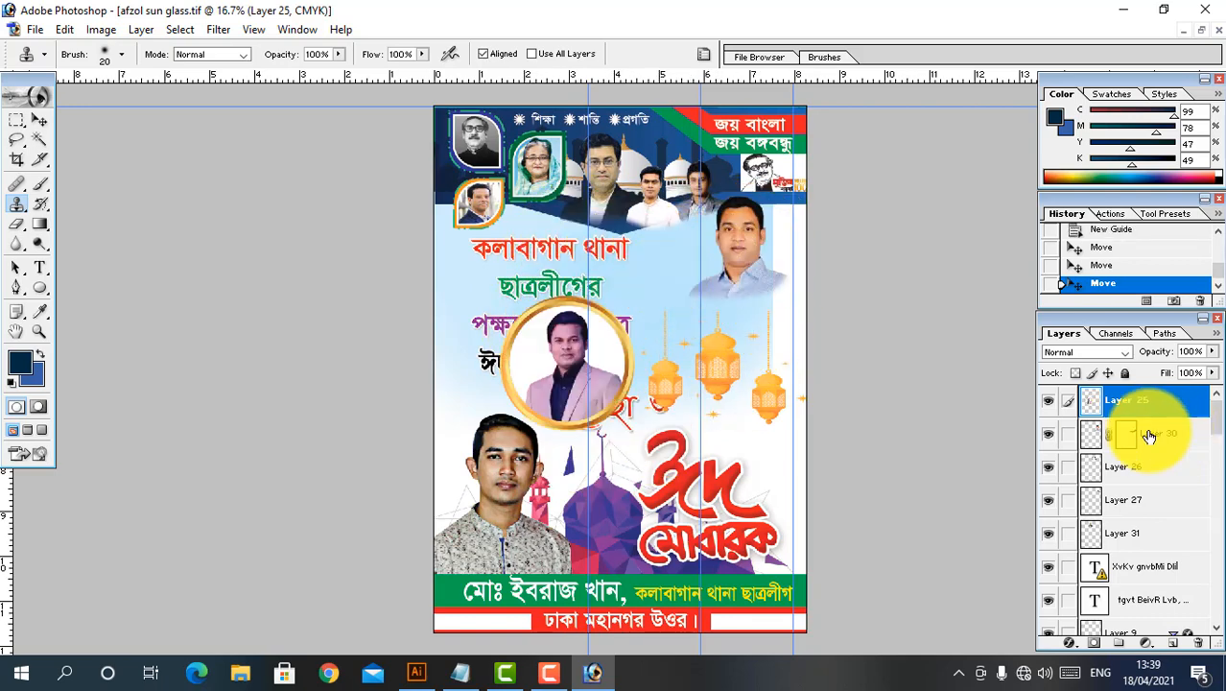
pyautogui.click(1048, 400)
pyautogui.click(1048, 400)
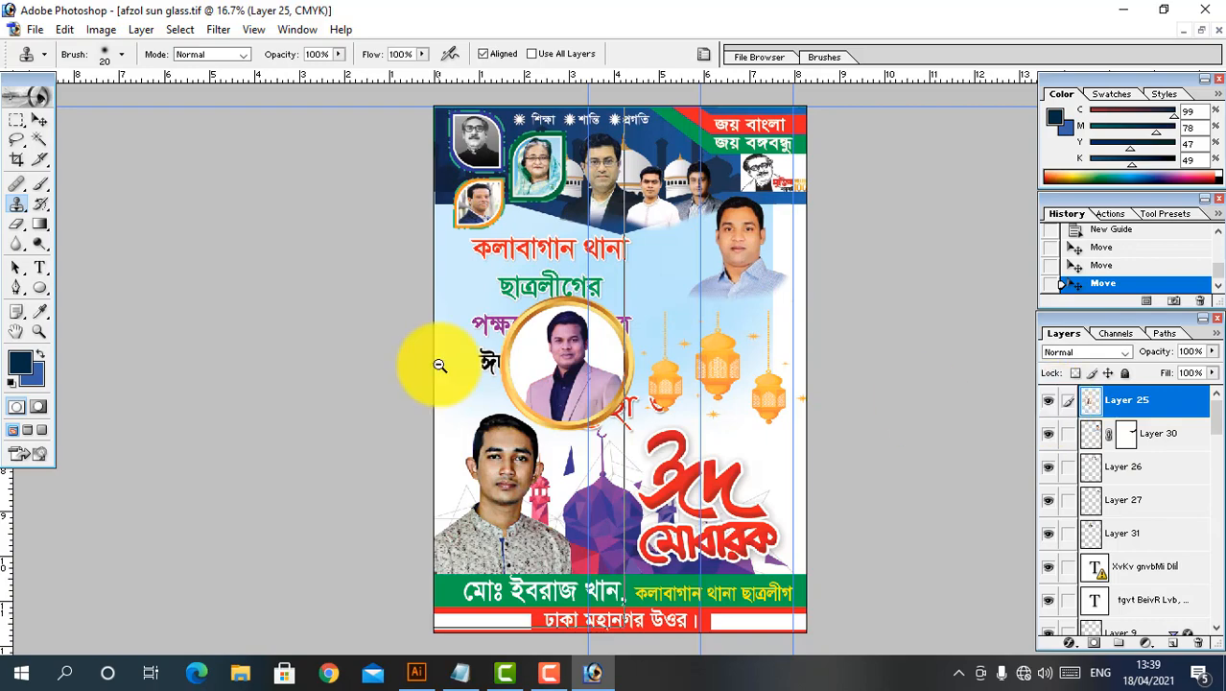
pyautogui.keyDown('alt'); pyautogui.click(440, 365); pyautogui.keyUp('alt')
pyautogui.click(1203, 32)
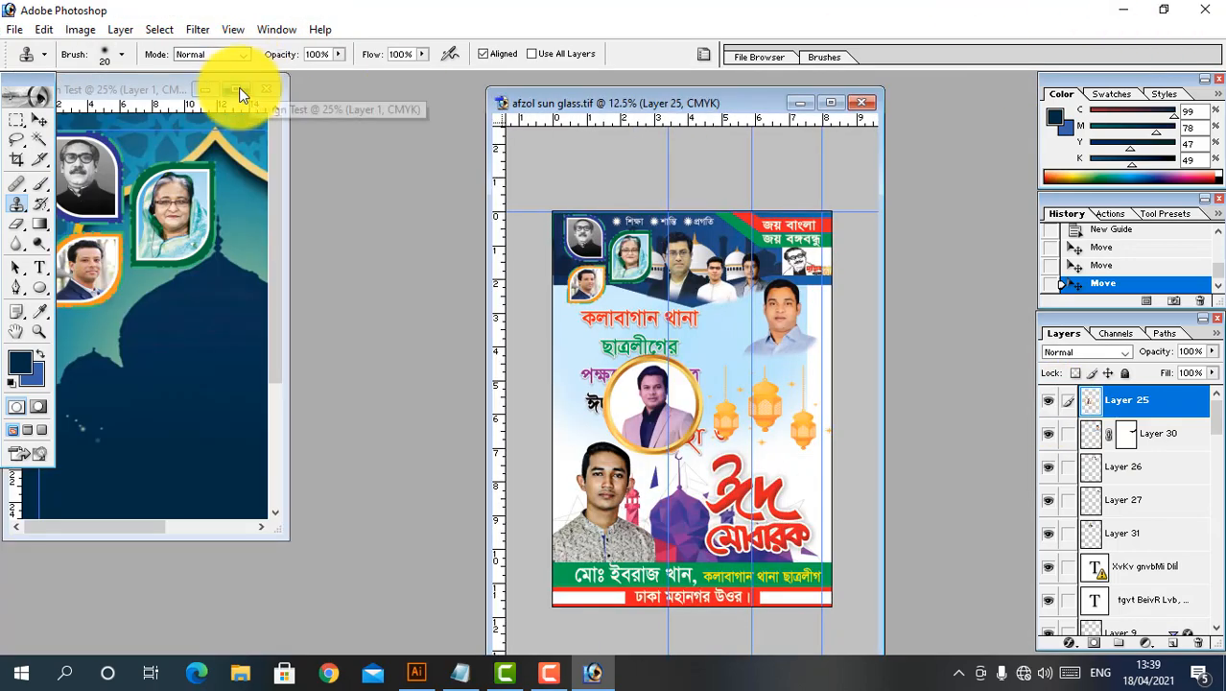
# Draw a circle about 6.5 inches wide beside the portraits in the Design Test poster and turn it into a selection
pyautogui.click(240, 90)
pyautogui.press('Tab')
pyautogui.moveTo(1026, 394); pyautogui.dragTo(374, 292)
pyautogui.moveTo(374, 292); pyautogui.dragTo(369, 564)
pyautogui.moveTo(537, 293); pyautogui.dragTo(632, 611)
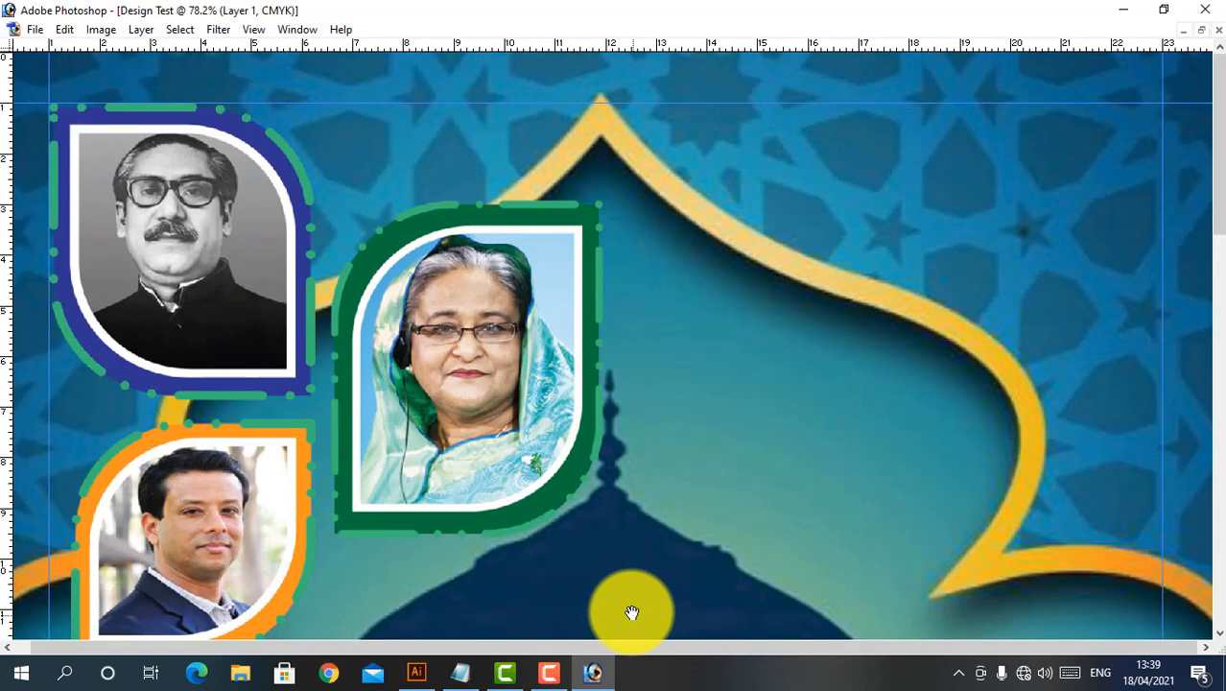
pyautogui.press('Tab')
pyautogui.moveTo(28, 284); pyautogui.dragTo(115, 321)
pyautogui.press('Tab')
pyautogui.moveTo(780, 190); pyautogui.dragTo(1111, 553)
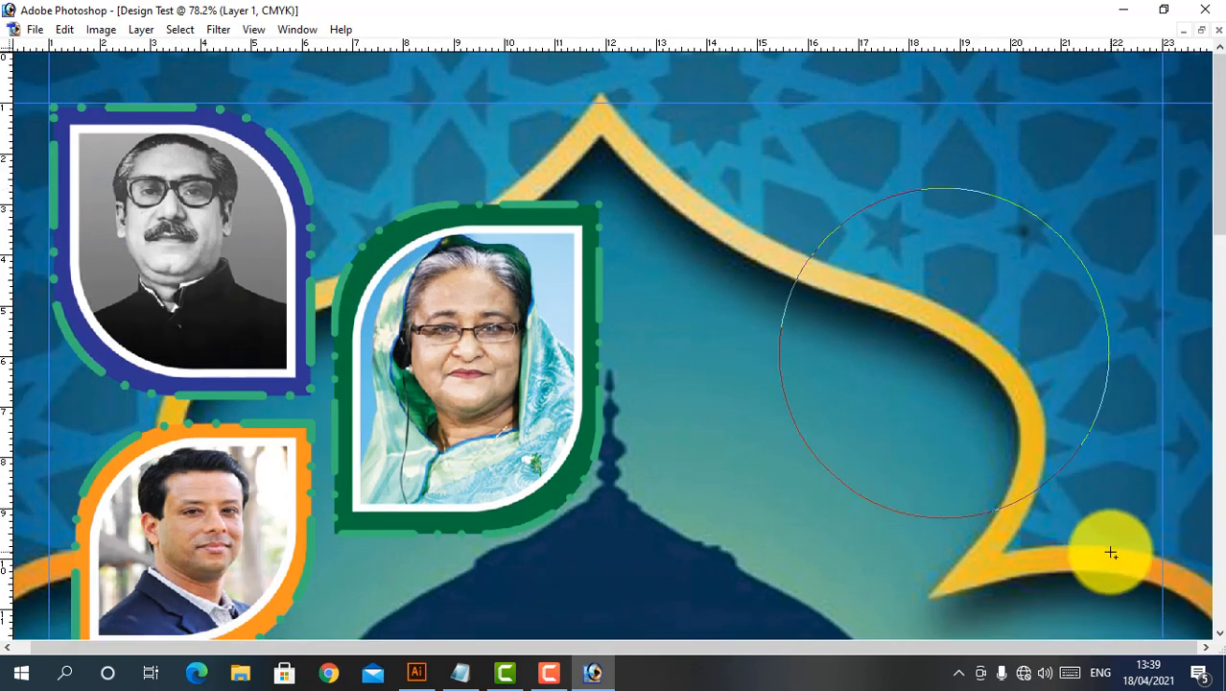
pyautogui.press('Tab')
pyautogui.moveTo(928, 326); pyautogui.dragTo(805, 243)
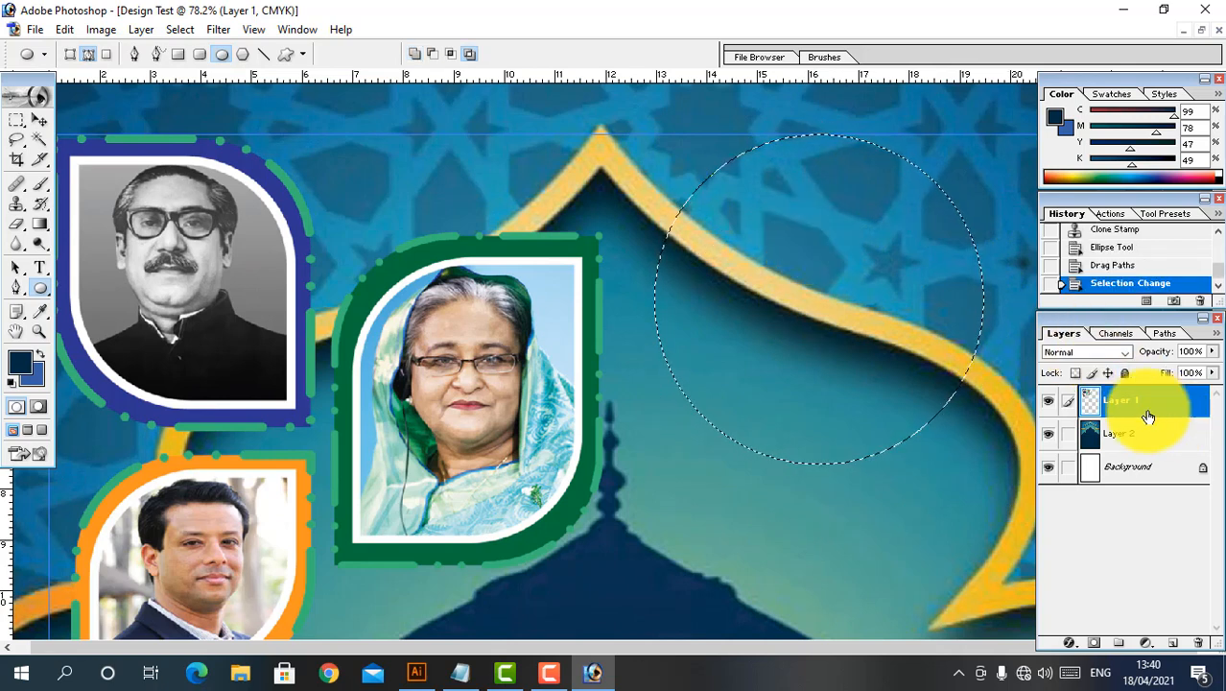
# Fill the circular selection with the dark navy foreground colour on a new layer and deselect it
pyautogui.click(1049, 401)
pyautogui.click(1049, 401)
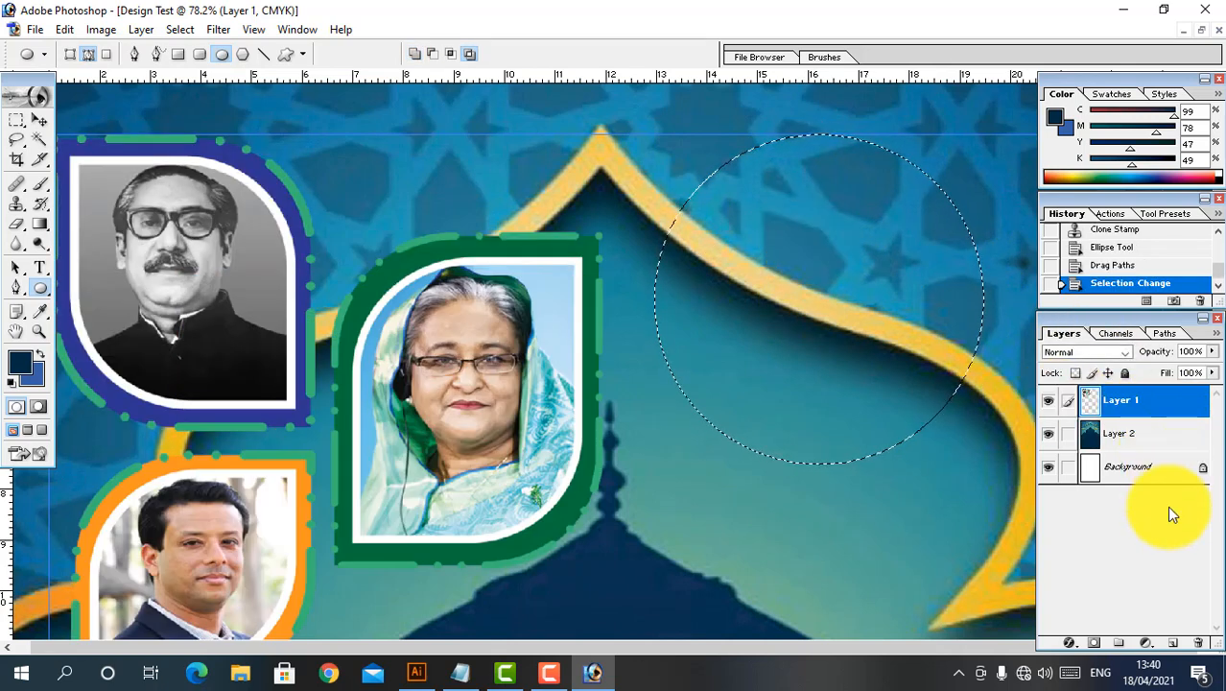
pyautogui.click(1171, 644)
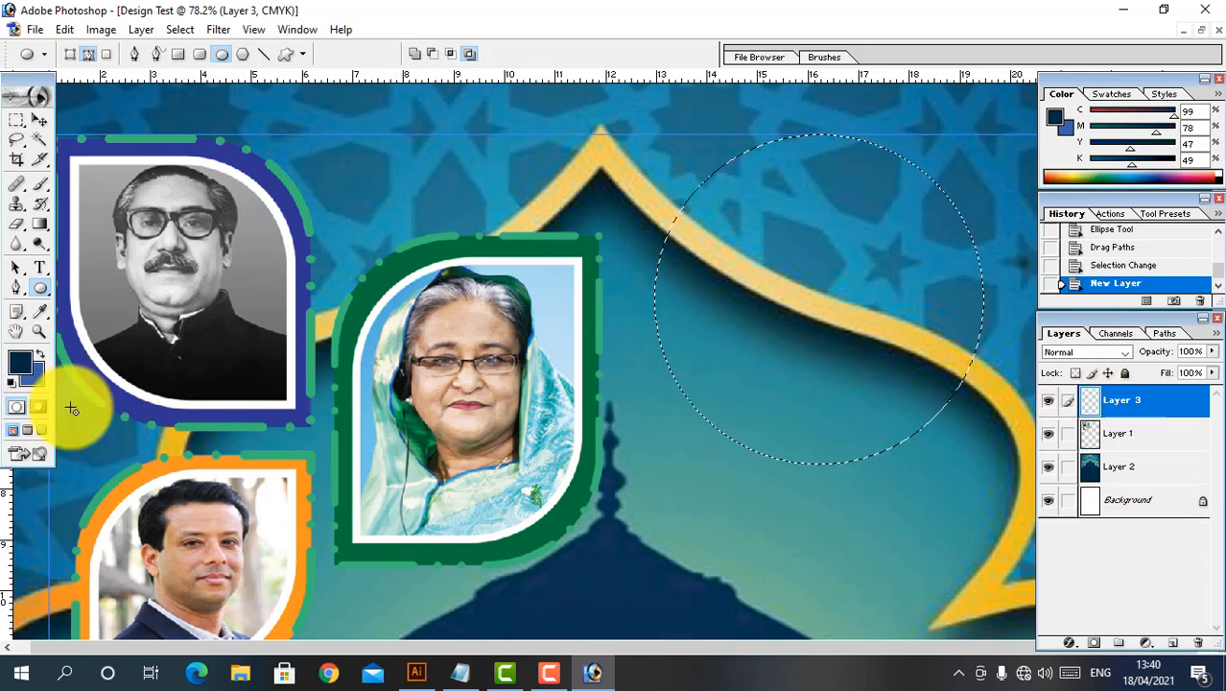
pyautogui.hotkey('alt', 'BackSpace')
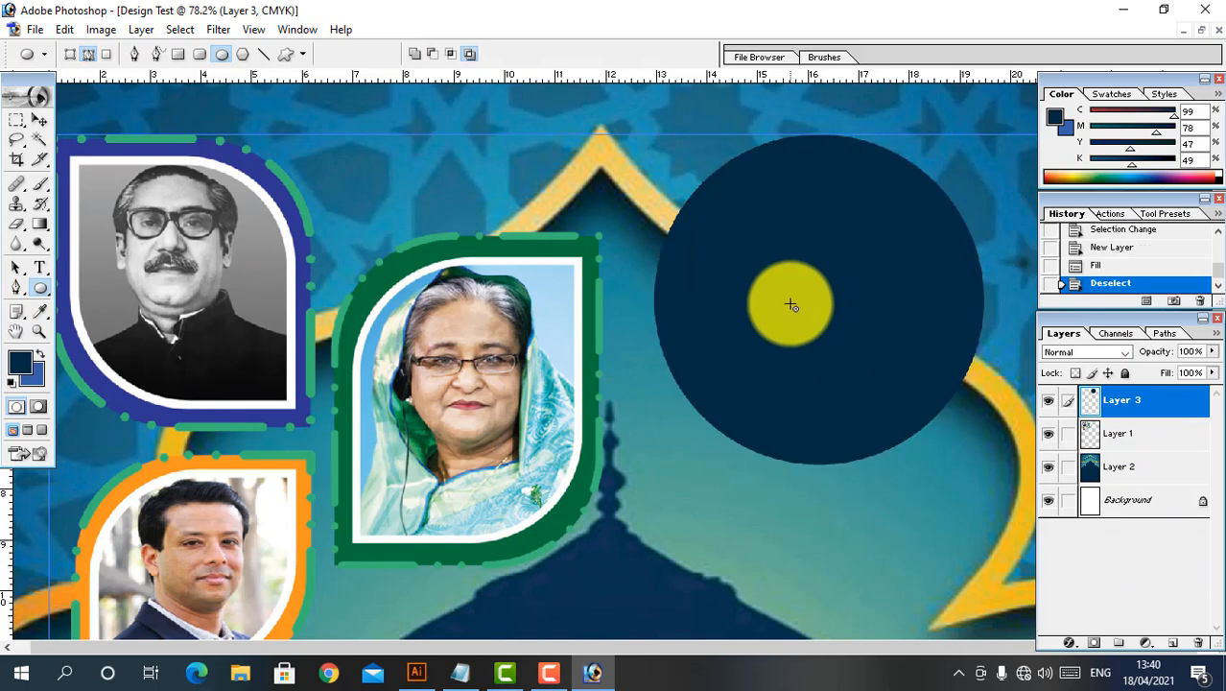
pyautogui.press('v')
# Add a linear Gradient Overlay to the circle using the Spectrum preset at an angle of -53°
pyautogui.click(1068, 643)
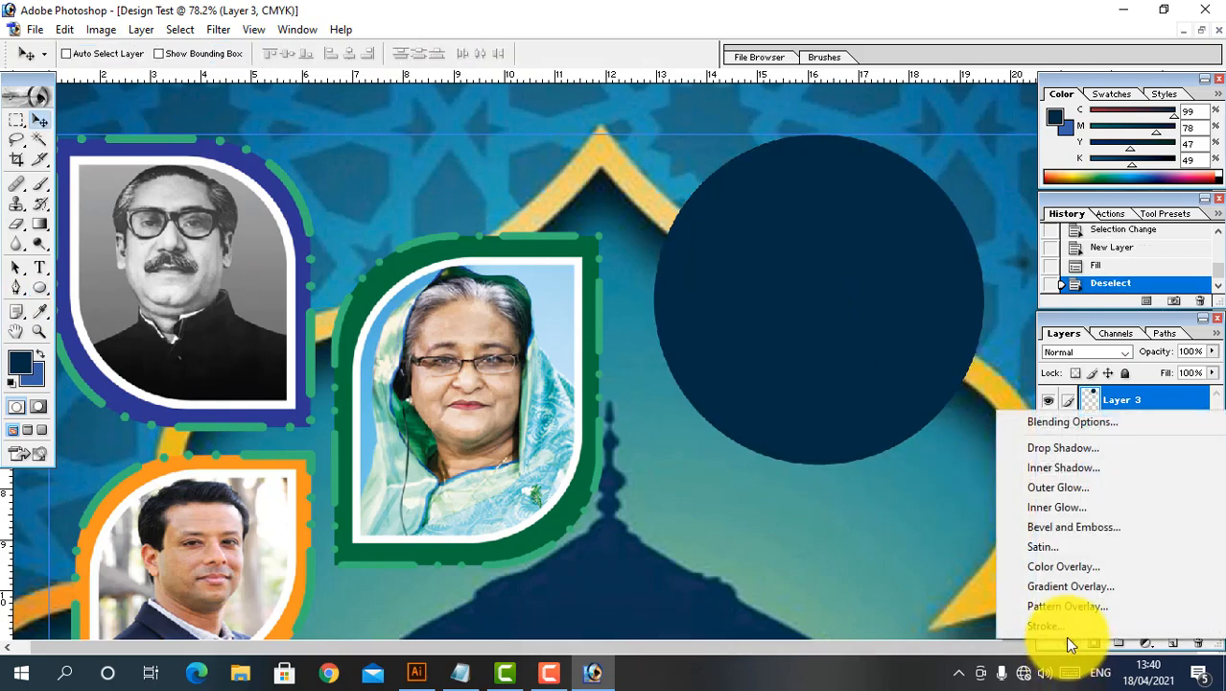
pyautogui.click(1082, 587)
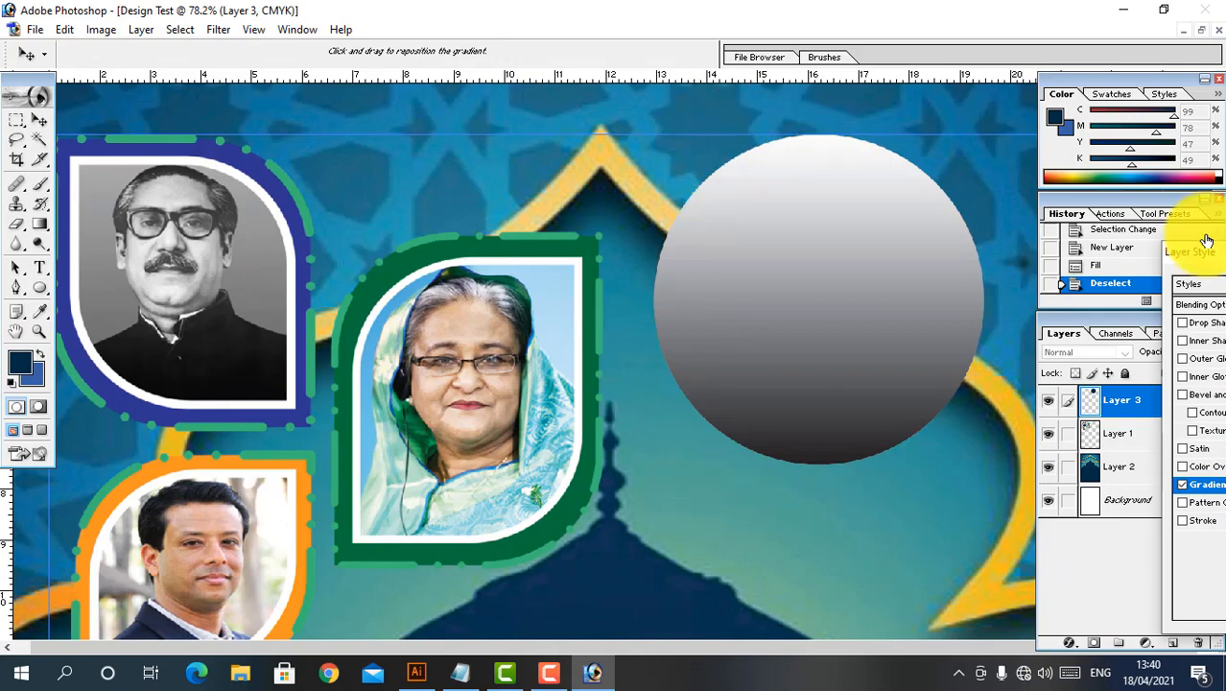
pyautogui.moveTo(1191, 251); pyautogui.dragTo(136, 147)
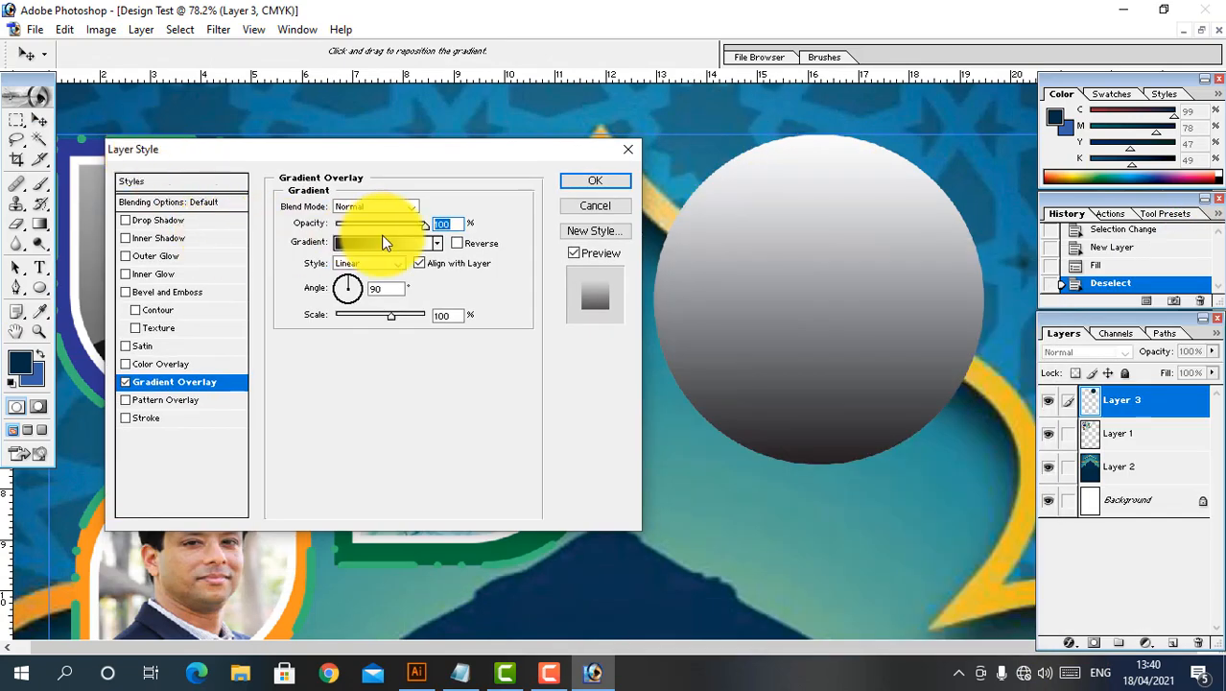
pyautogui.doubleClick(358, 264)
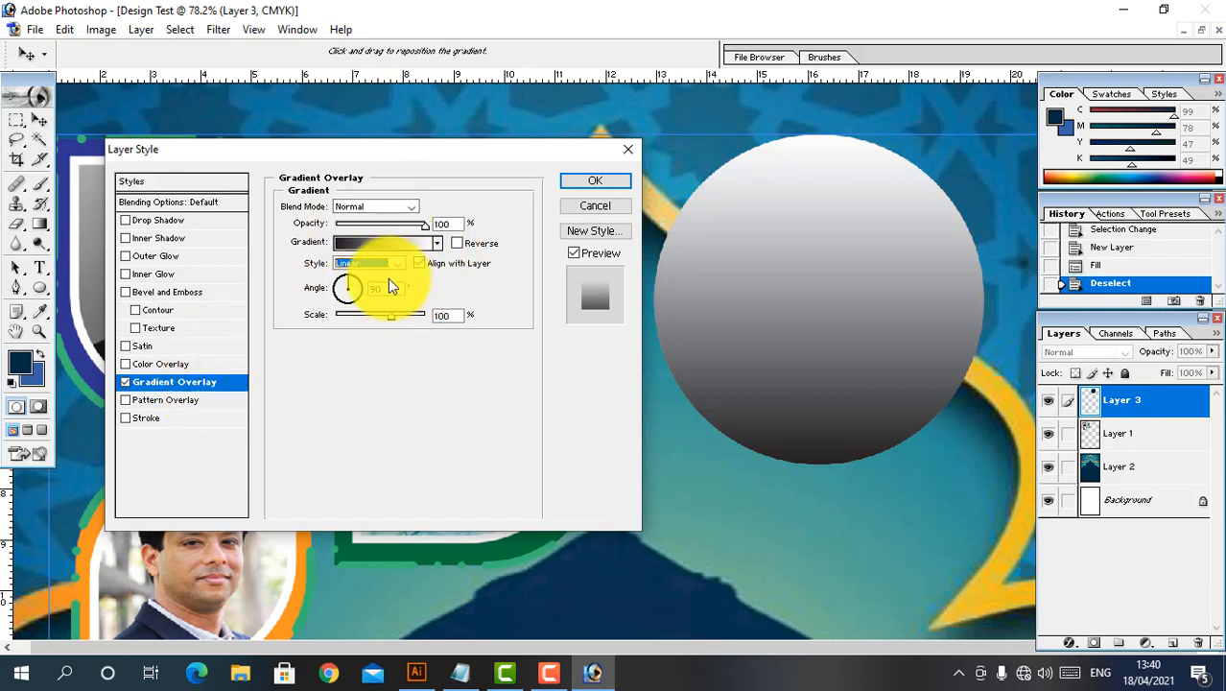
pyautogui.moveTo(355, 298); pyautogui.dragTo(364, 303)
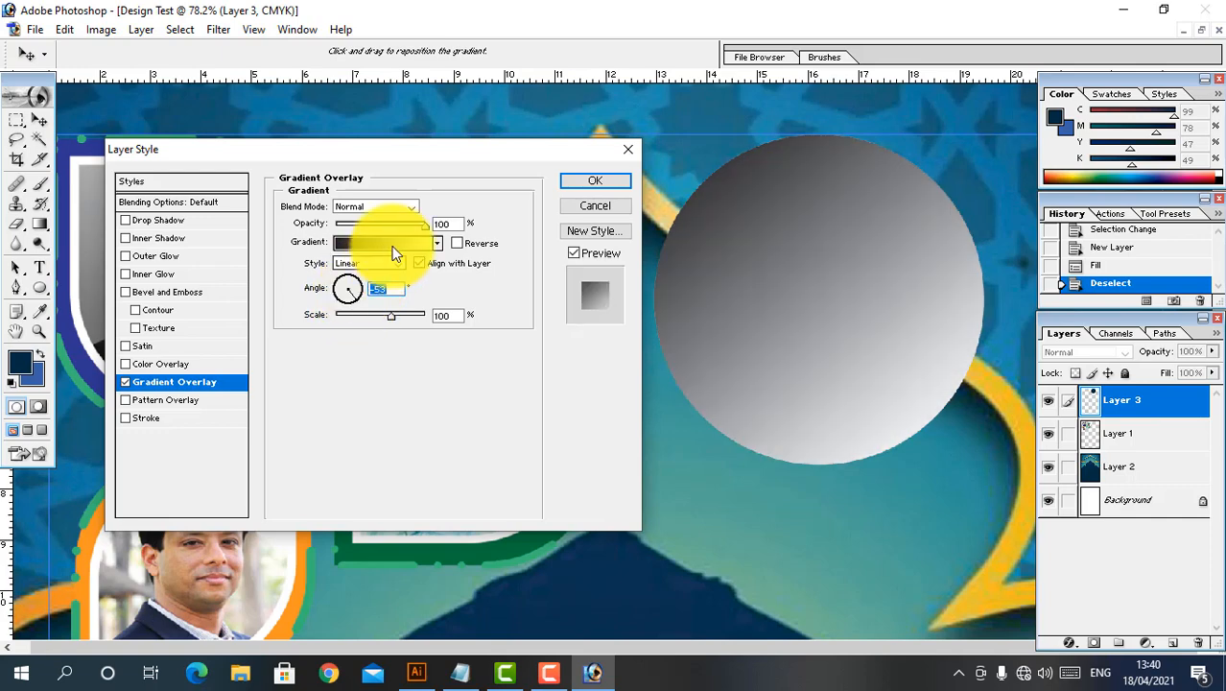
pyautogui.click(383, 241)
pyautogui.click(840, 357)
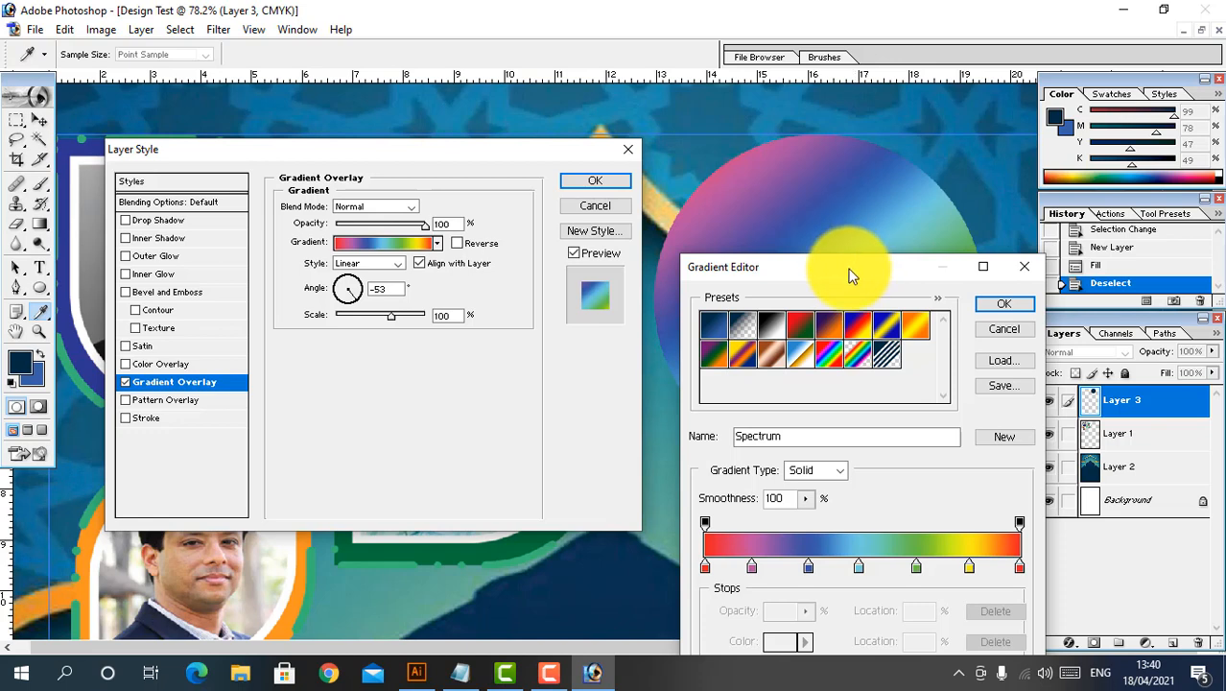
pyautogui.moveTo(850, 277); pyautogui.dragTo(328, 258)
pyautogui.click(484, 295)
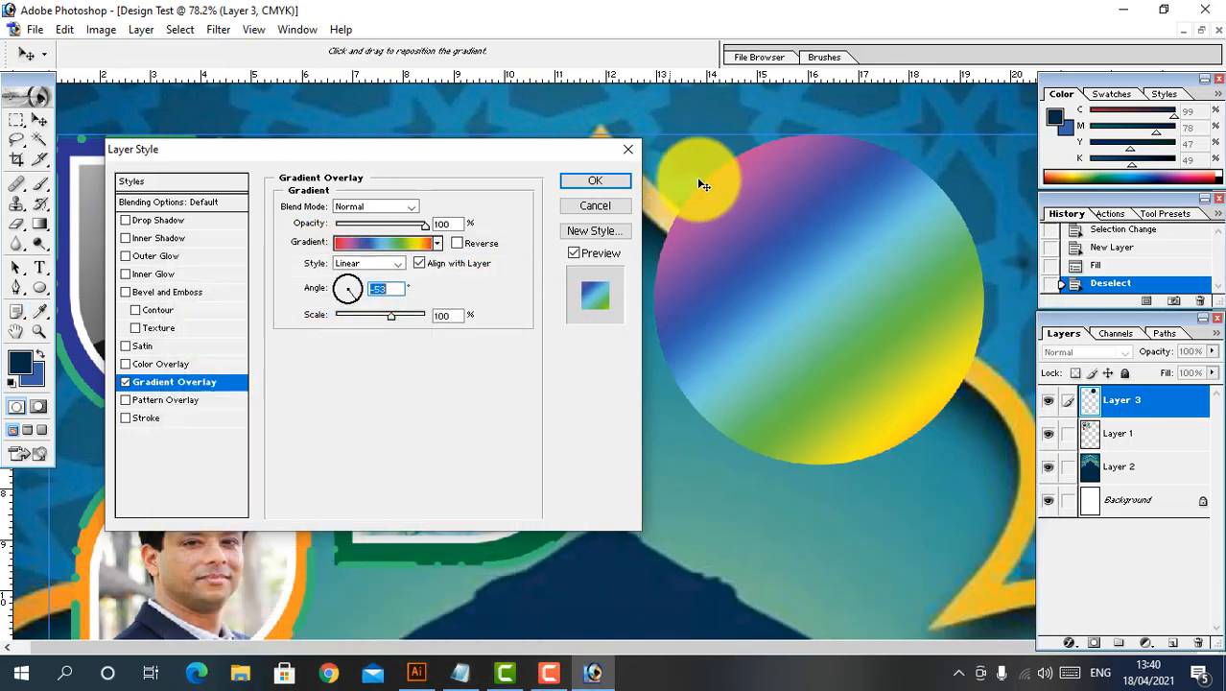
# Add a black Multiply drop shadow with 25% opacity, 0 px distance, 40% spread, 29 px size and a ring-forming contour
pyautogui.click(149, 221)
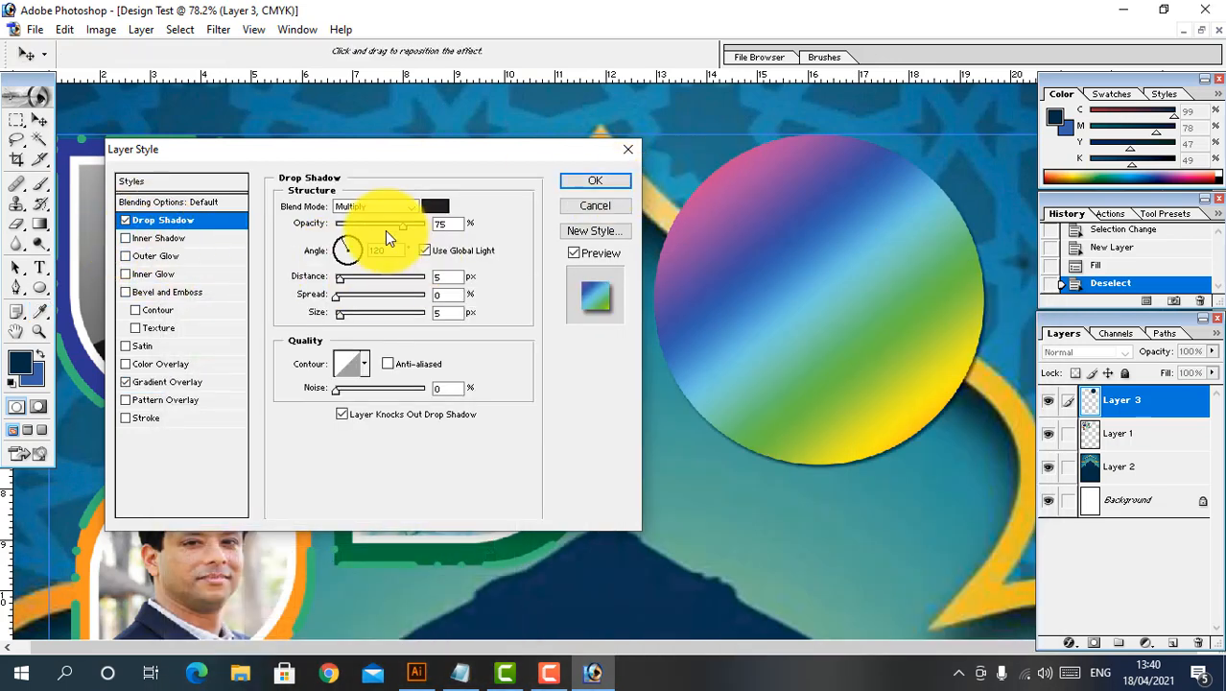
pyautogui.click(436, 206)
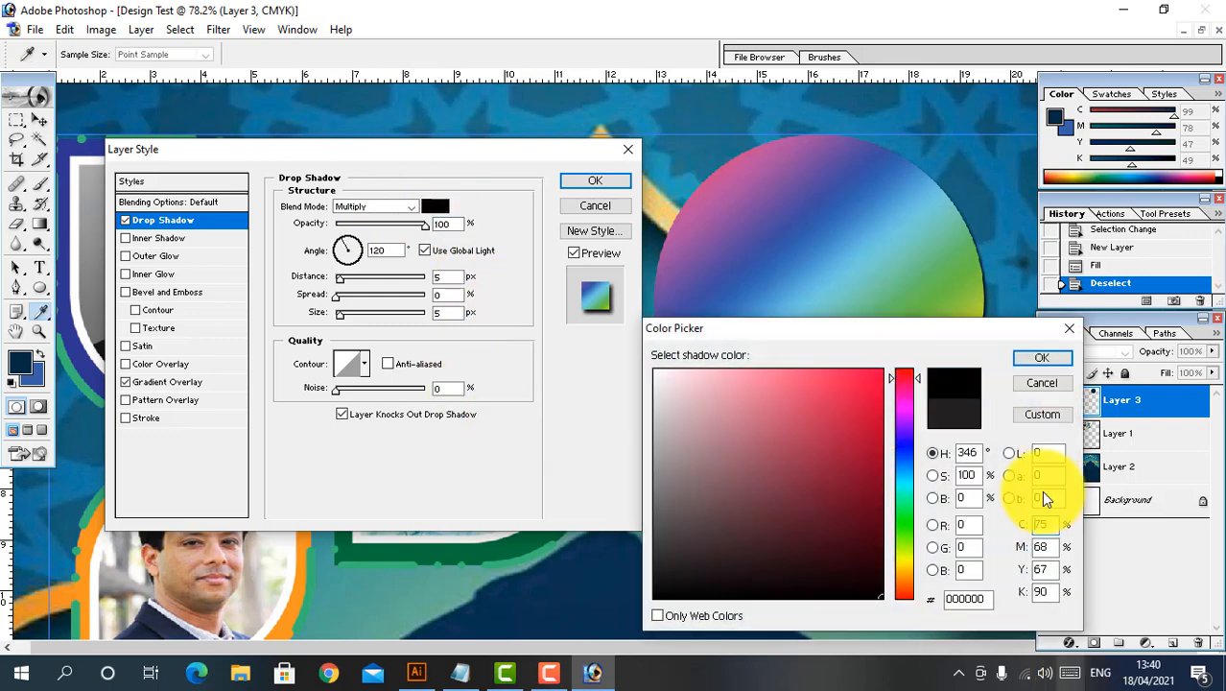
pyautogui.click(1041, 357)
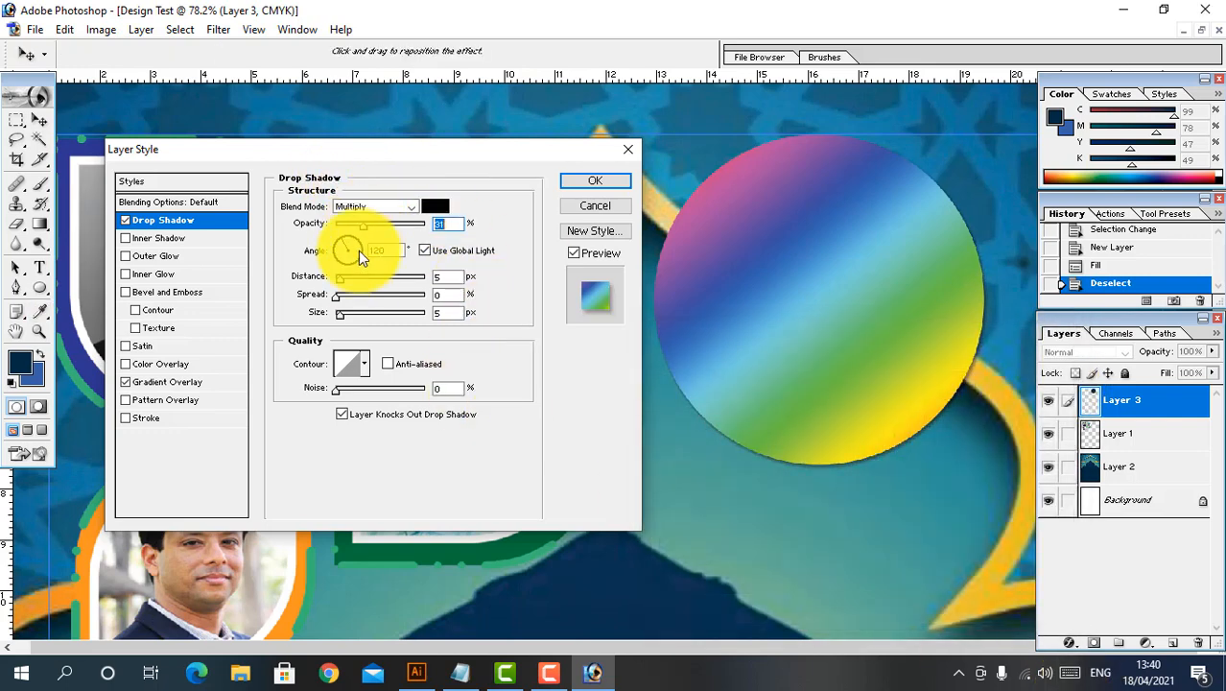
pyautogui.moveTo(352, 276); pyautogui.dragTo(239, 275)
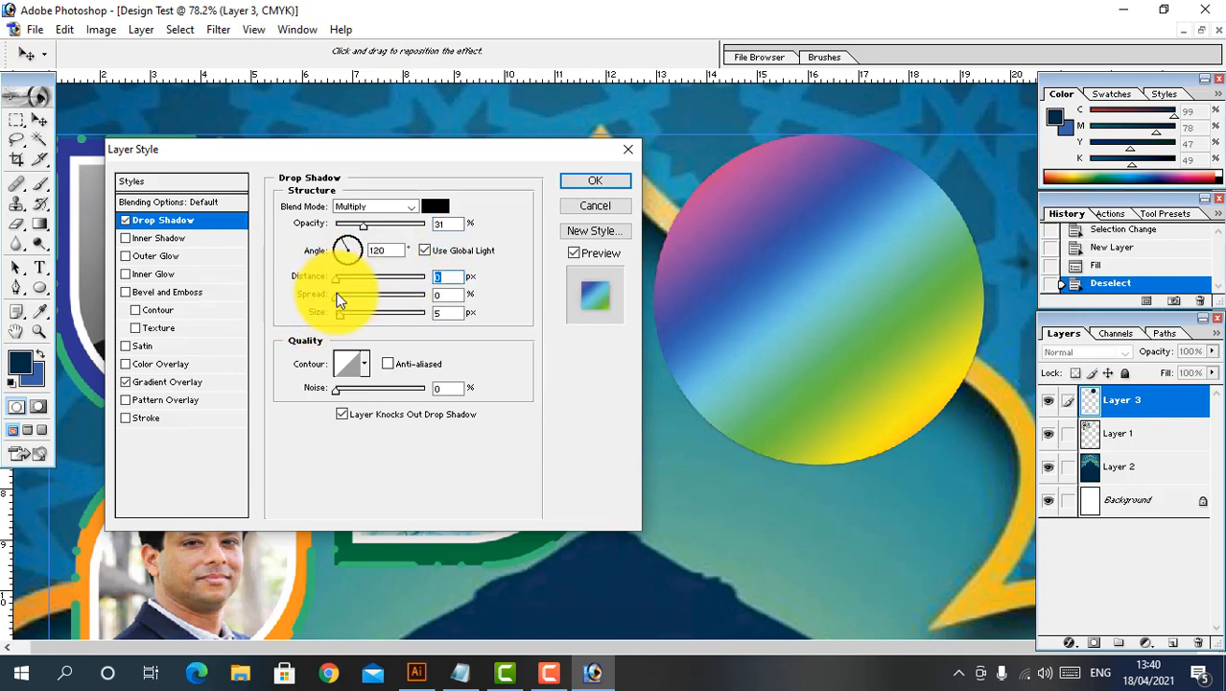
pyautogui.moveTo(368, 295); pyautogui.dragTo(352, 324)
pyautogui.moveTo(355, 226); pyautogui.dragTo(350, 226)
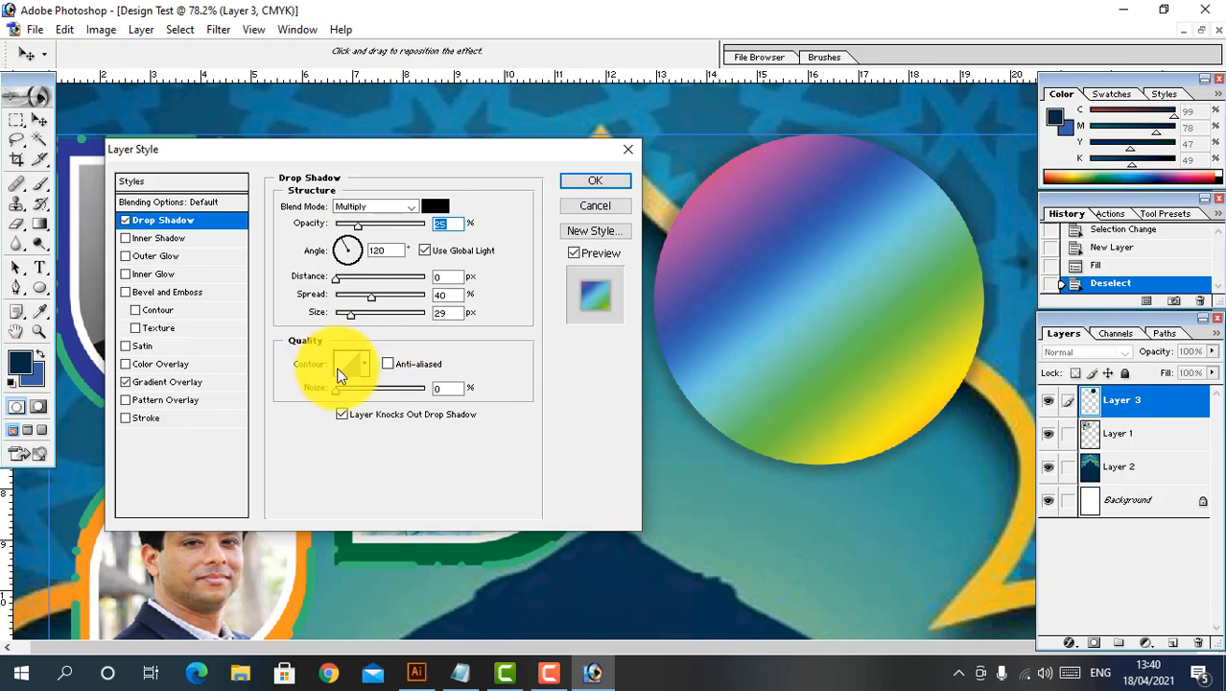
pyautogui.click(365, 367)
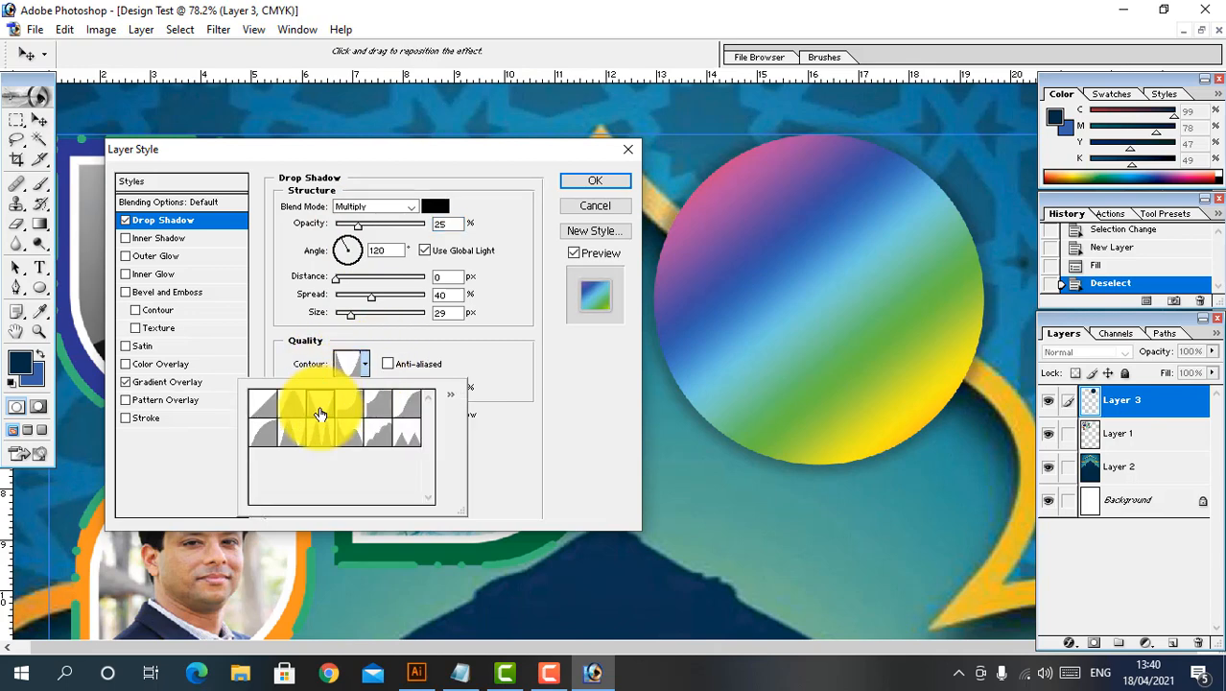
pyautogui.click(610, 181)
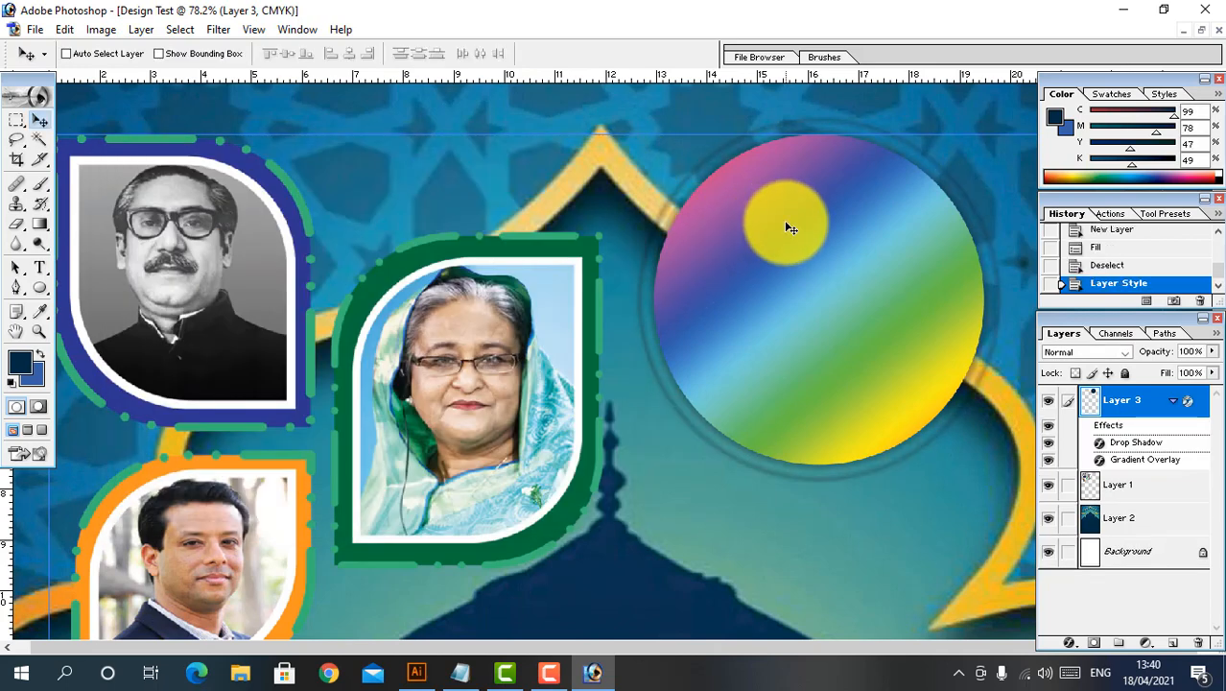
# Move the gradient circle down beside the right side of the mosque dome
pyautogui.rightClick(878, 271)
pyautogui.click(878, 276)
pyautogui.moveTo(872, 361); pyautogui.dragTo(882, 471)
pyautogui.scroll(-1, 825, 316)
pyautogui.press('Tab')
pyautogui.hotkey('ctrl', '-')
pyautogui.hotkey('ctrl', '-')
# Scale the framed portraits on Layer 1 down toward the poster's upper-left corner with Free Transform
pyautogui.rightClick(542, 257)
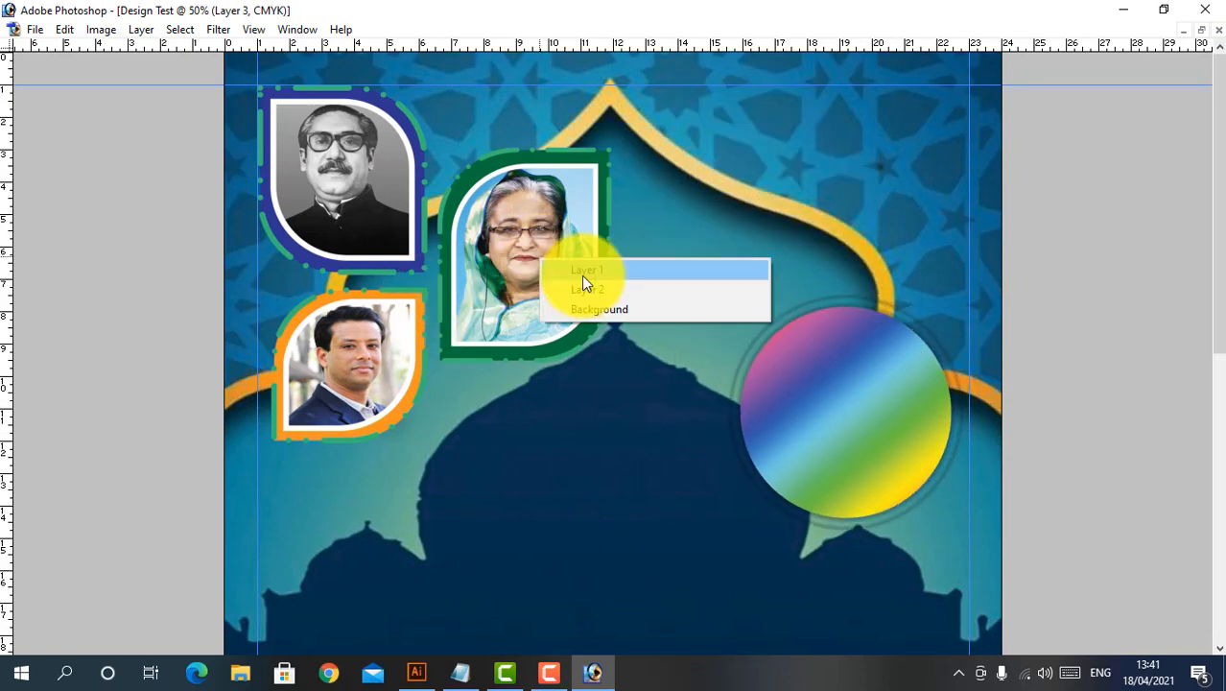
pyautogui.click(580, 273)
pyautogui.moveTo(554, 256); pyautogui.dragTo(532, 346)
pyautogui.hotkey('ctrl', 'z')
pyautogui.hotkey('ctrl', 't')
pyautogui.moveTo(636, 445); pyautogui.dragTo(488, 355)
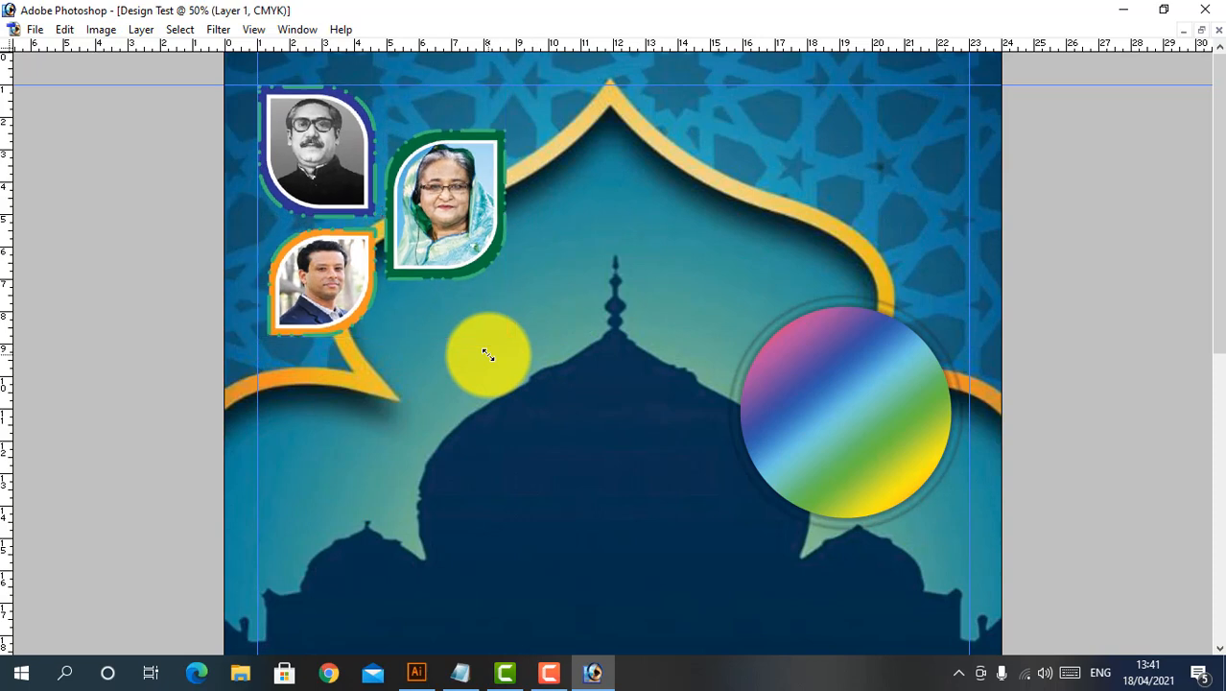
pyautogui.press('Return')
# Move the gradient circle on Layer 3 across to just below the framed portraits
pyautogui.moveTo(789, 376); pyautogui.dragTo(450, 382)
pyautogui.moveTo(351, 244); pyautogui.dragTo(743, 501)
pyautogui.moveTo(564, 438); pyautogui.dragTo(577, 395)
pyautogui.rightClick(465, 288)
pyautogui.click(479, 296)
pyautogui.moveTo(457, 319); pyautogui.dragTo(507, 335)
pyautogui.press('Tab')
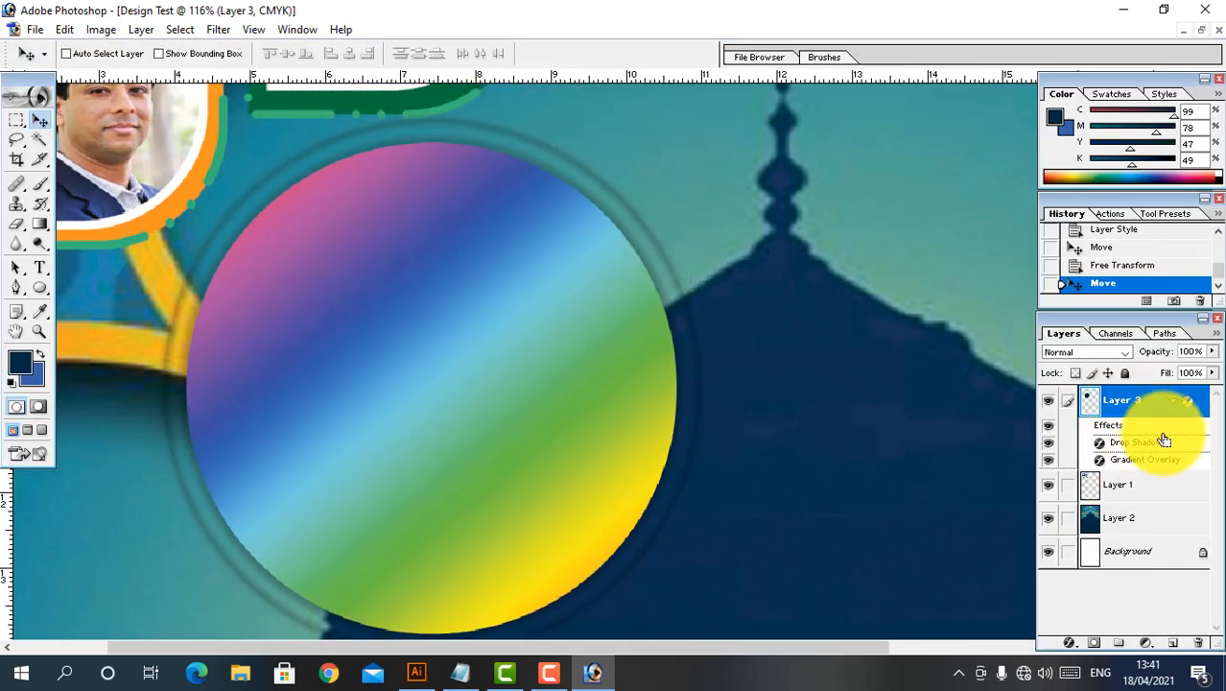
# Duplicate the gradient circle in place and clear the layer style from the copy
pyautogui.hotkey('ctrl', 'j')
pyautogui.moveTo(461, 233); pyautogui.dragTo(562, 295)
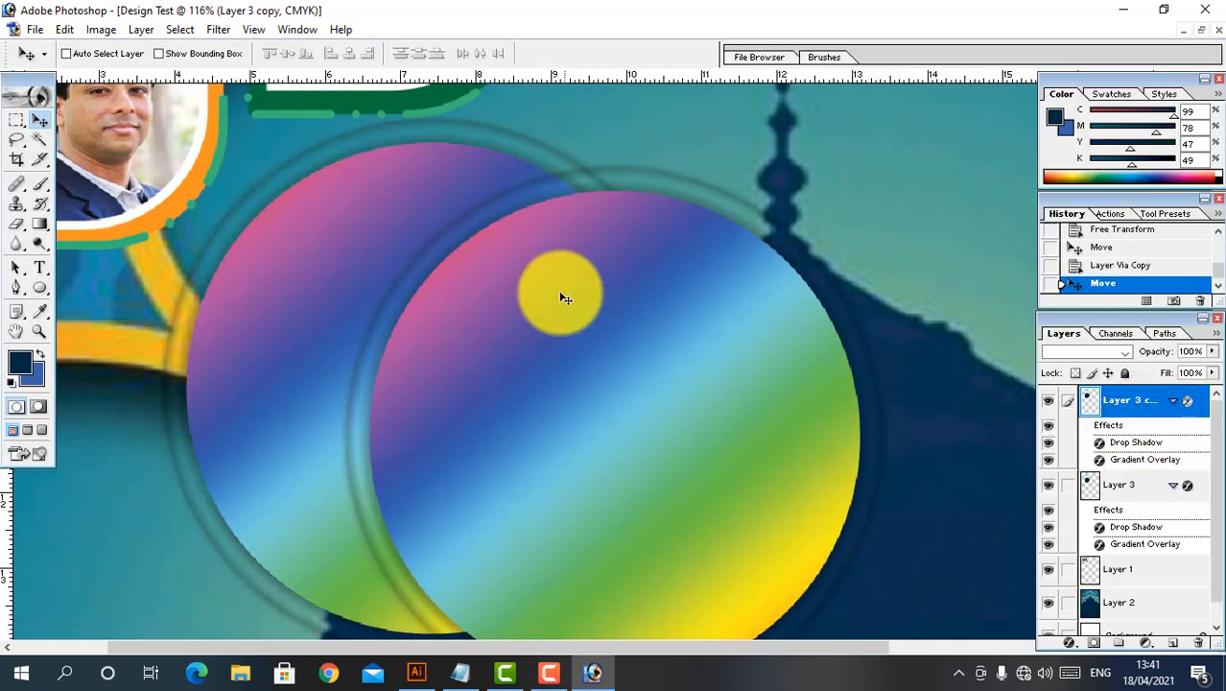
pyautogui.hotkey('ctrl', 'z')
pyautogui.rightClick(1094, 400)
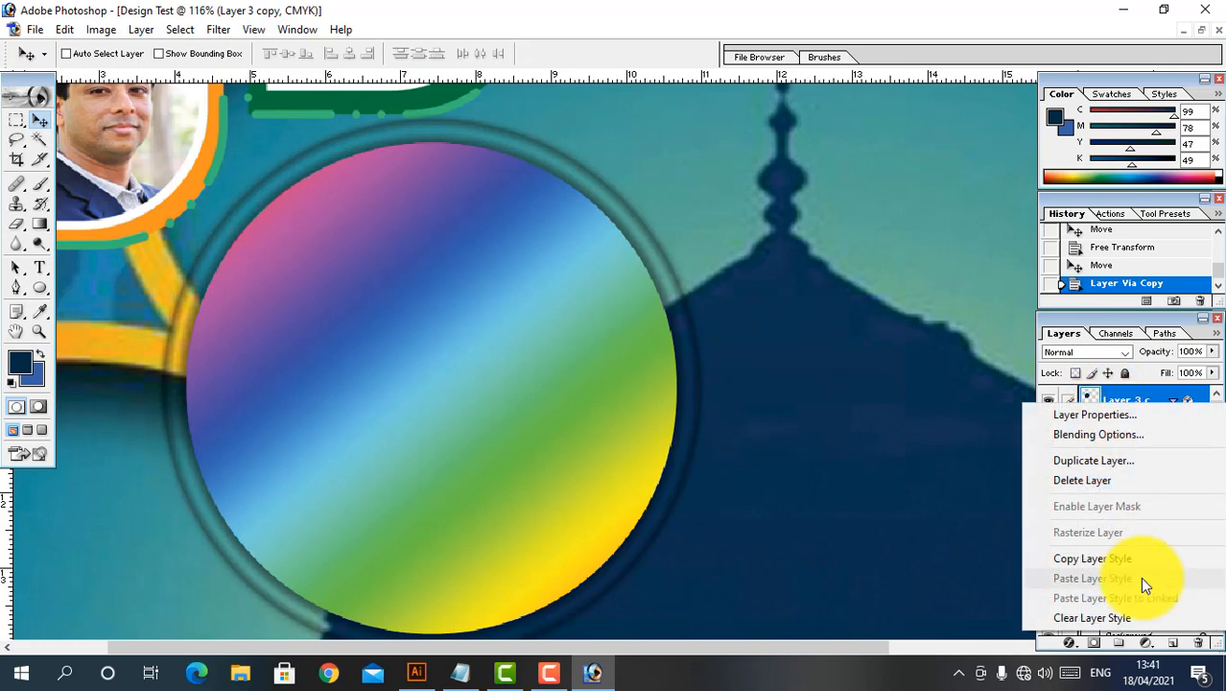
pyautogui.click(1075, 619)
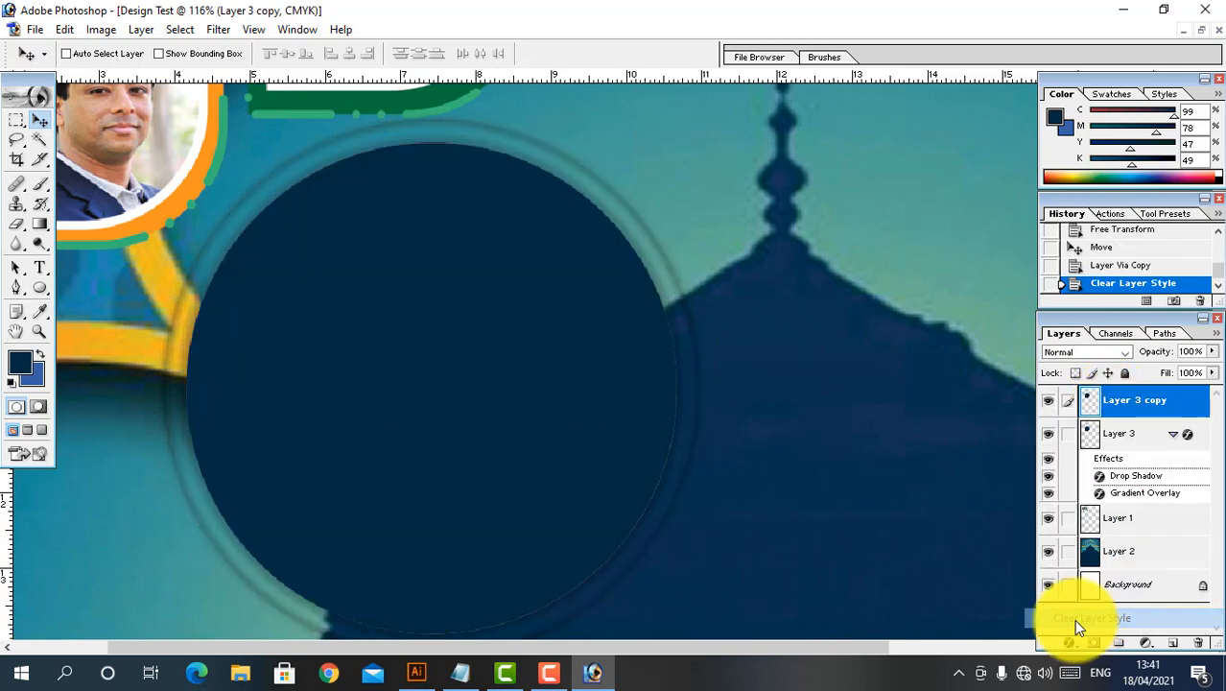
# Load the copied circle on Layer 3 copy as a selection, fill it with white and deselect
pyautogui.moveTo(456, 345); pyautogui.dragTo(668, 265)
pyautogui.hotkey('ctrl', 'z')
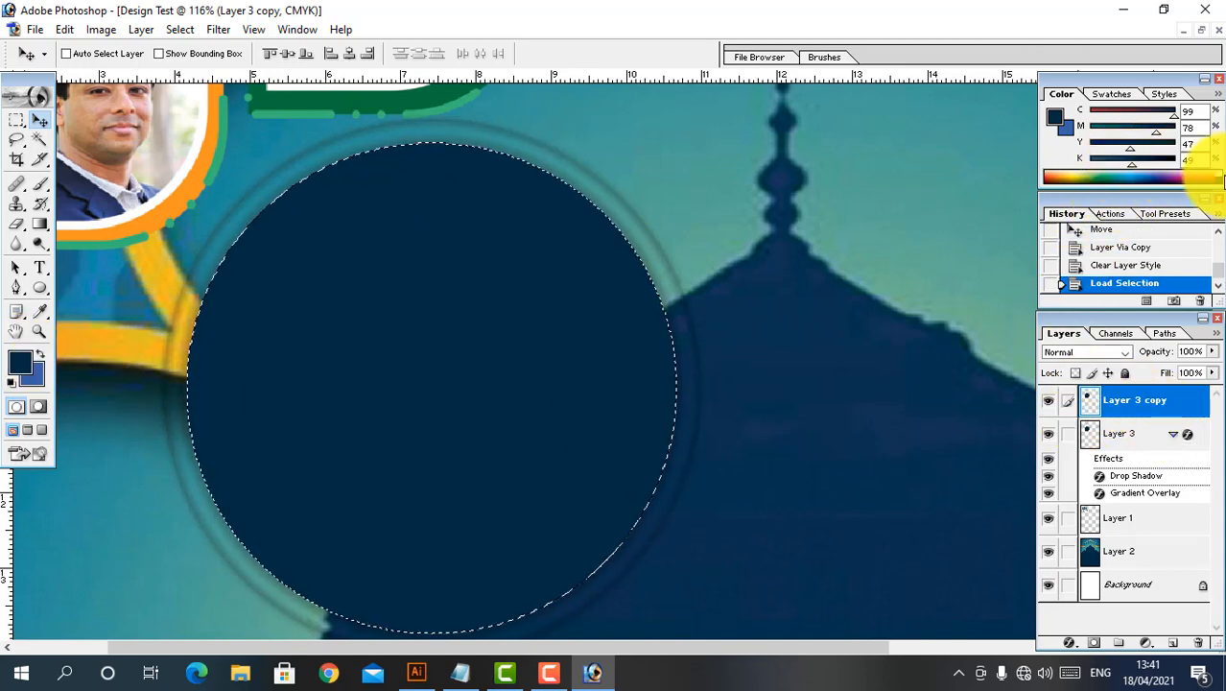
pyautogui.click(1219, 174)
pyautogui.hotkey('alt', 'BackSpace')
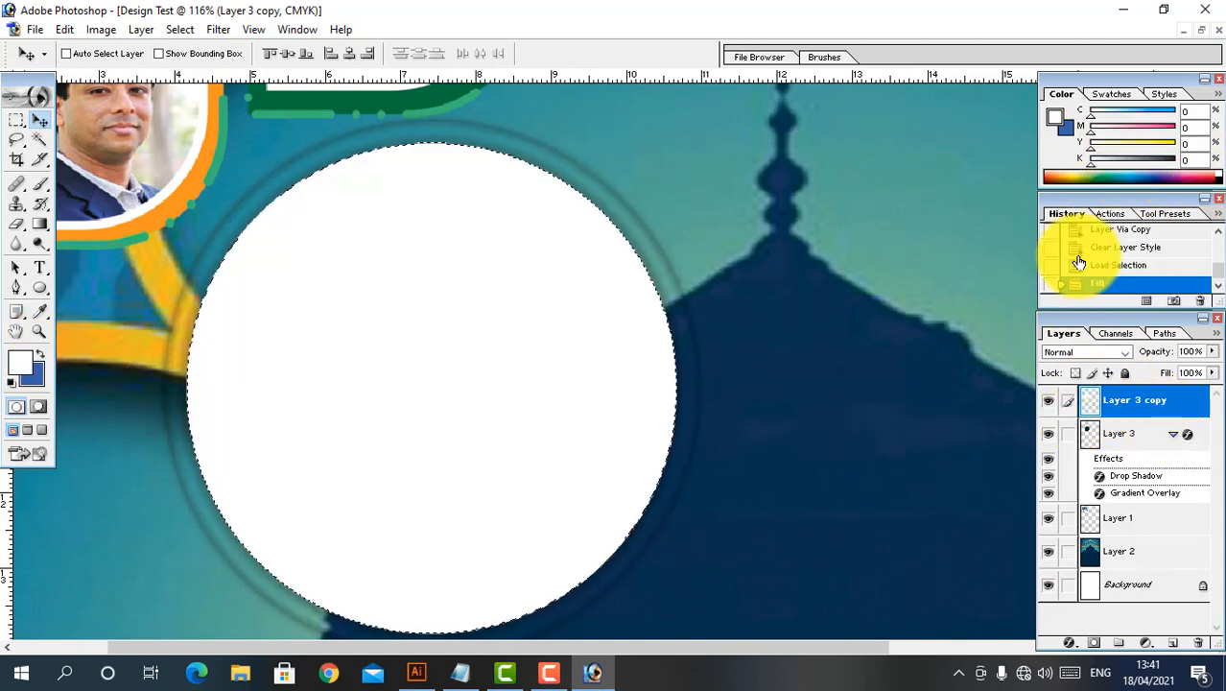
pyautogui.hotkey('ctrl', 'd')
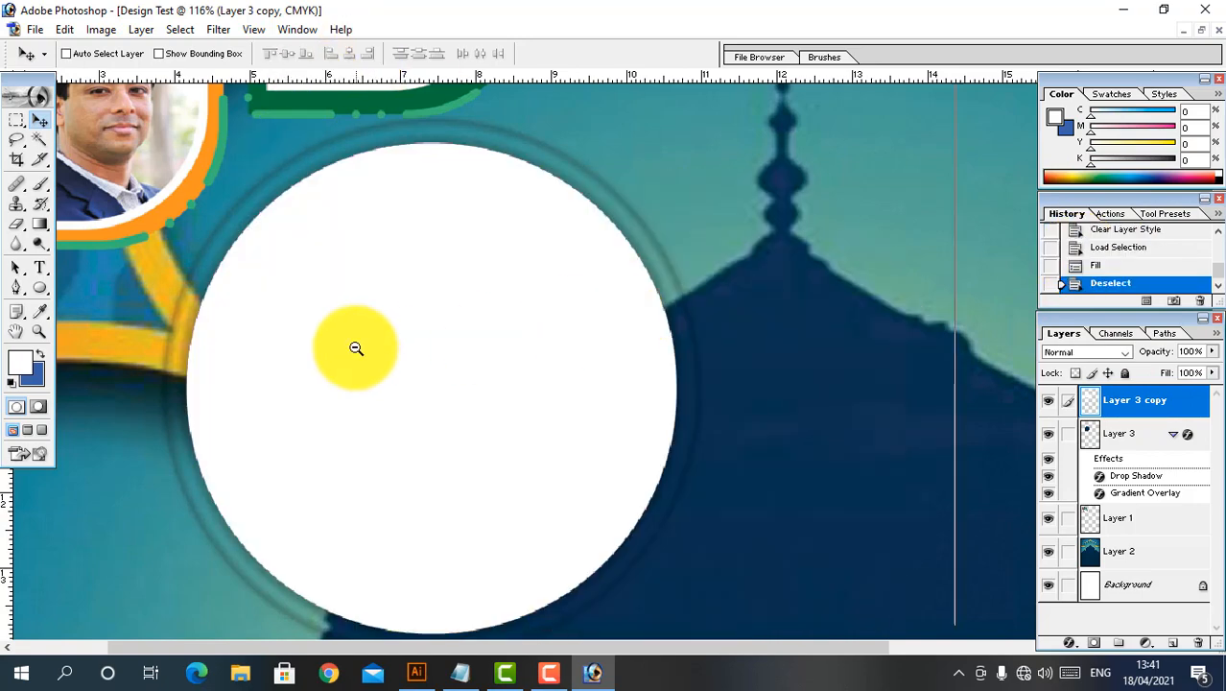
# Link the white circle with the gradient circle on Layer 3 and scale both down just below the framed portraits with Free Transform
pyautogui.keyDown('alt'); pyautogui.click(605, 313); pyautogui.keyUp('alt')
pyautogui.keyDown('alt'); pyautogui.click(600, 309); pyautogui.keyUp('alt')
pyautogui.keyDown('alt'); pyautogui.click(747, 581); pyautogui.keyUp('alt')
pyautogui.moveTo(747, 580); pyautogui.dragTo(438, 347)
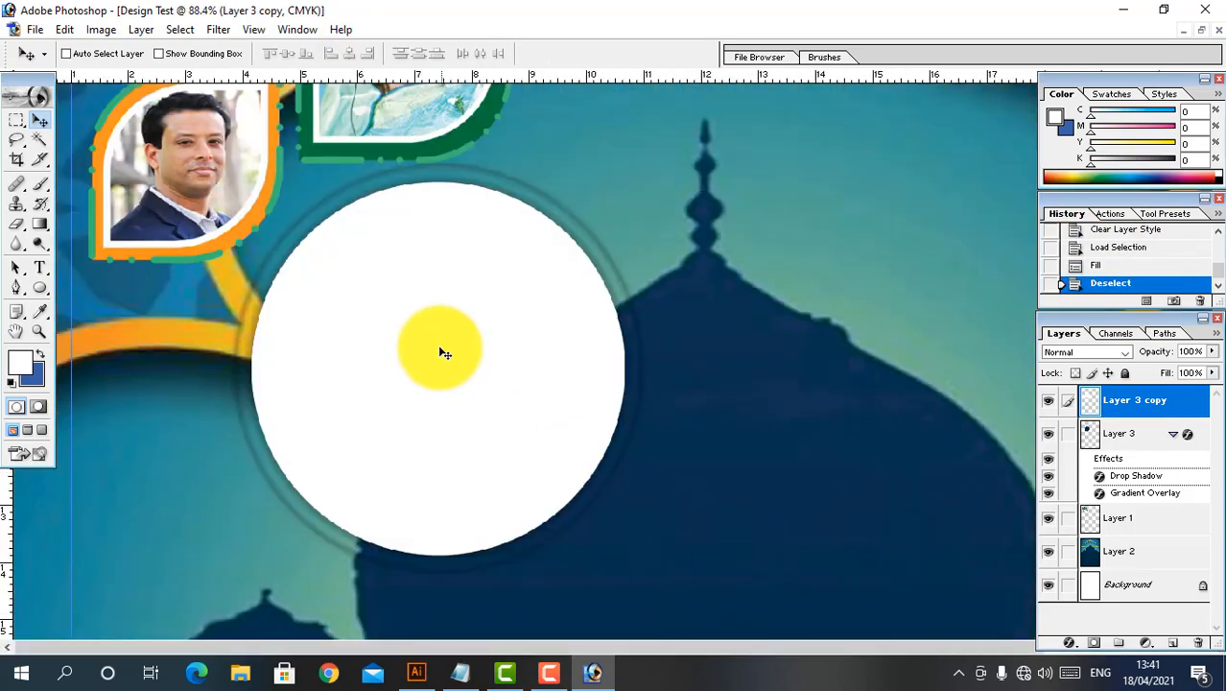
pyautogui.rightClick(470, 361)
pyautogui.click(473, 352)
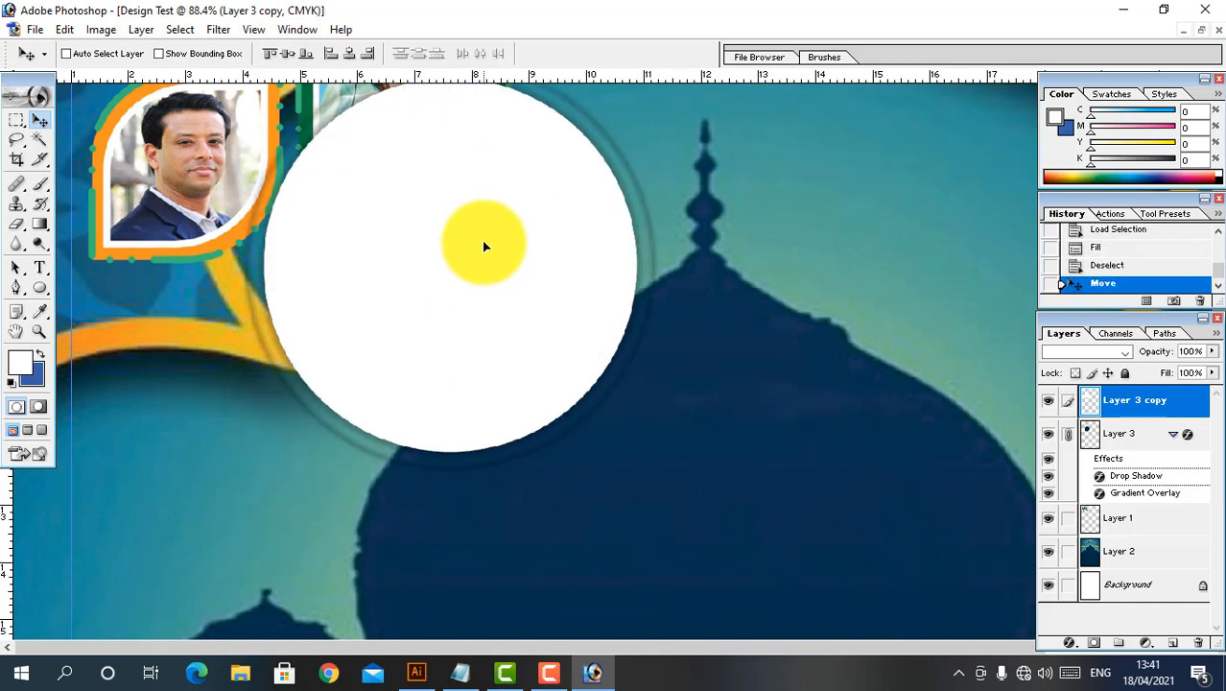
pyautogui.hotkey('ctrl', 't')
pyautogui.moveTo(635, 181); pyautogui.dragTo(446, 329)
pyautogui.press('Return')
pyautogui.rightClick(446, 324)
pyautogui.click(470, 334)
pyautogui.rightClick(451, 341)
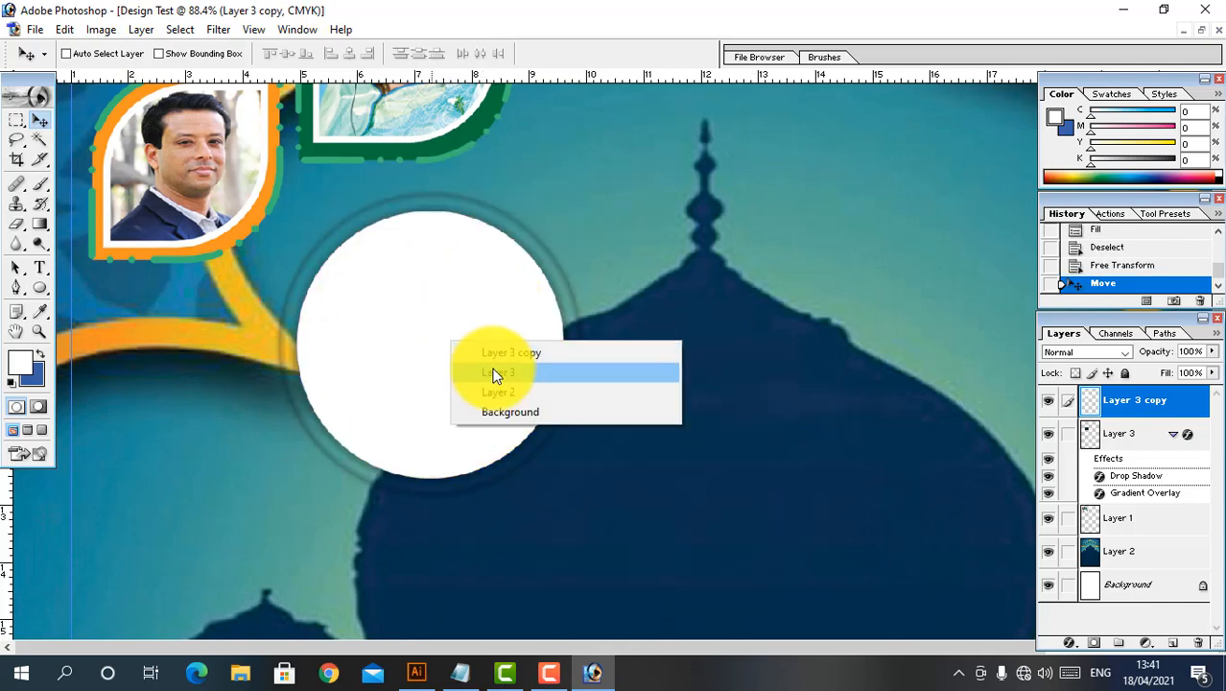
pyautogui.click(492, 357)
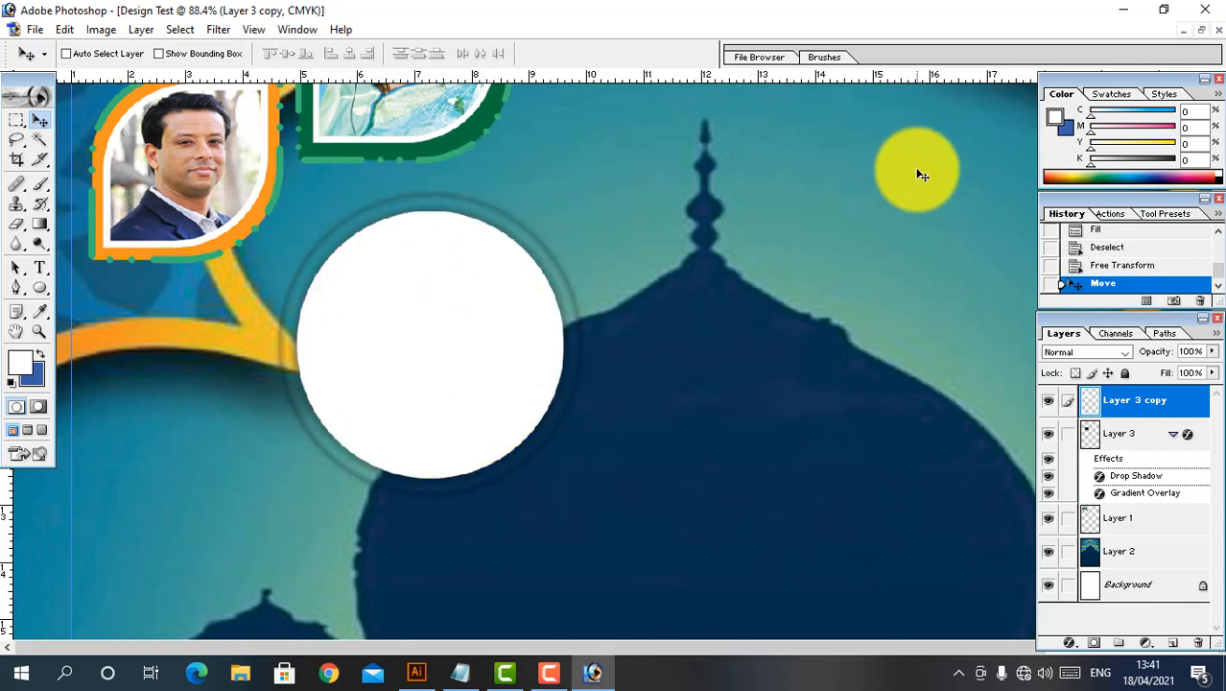
pyautogui.moveTo(446, 310); pyautogui.dragTo(495, 262)
pyautogui.rightClick(448, 314)
pyautogui.click(492, 341)
pyautogui.rightClick(509, 269)
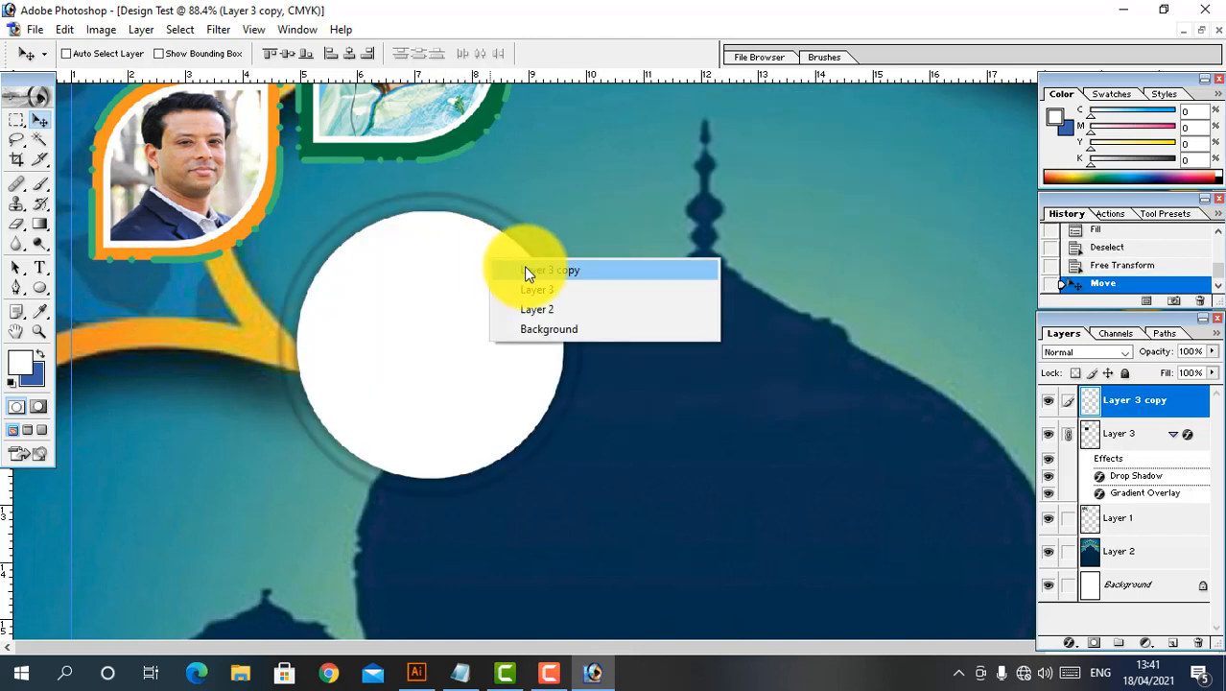
pyautogui.click(526, 270)
pyautogui.moveTo(460, 307)
pyautogui.mouseDown()
pyautogui.moveTo(802, 205)
pyautogui.moveTo(471, 307)
pyautogui.moveTo(495, 359)
pyautogui.moveTo(478, 324)
pyautogui.mouseUp()
pyautogui.rightClick(476, 318)
pyautogui.click(477, 323)
pyautogui.hotkey('ctrl', '+')
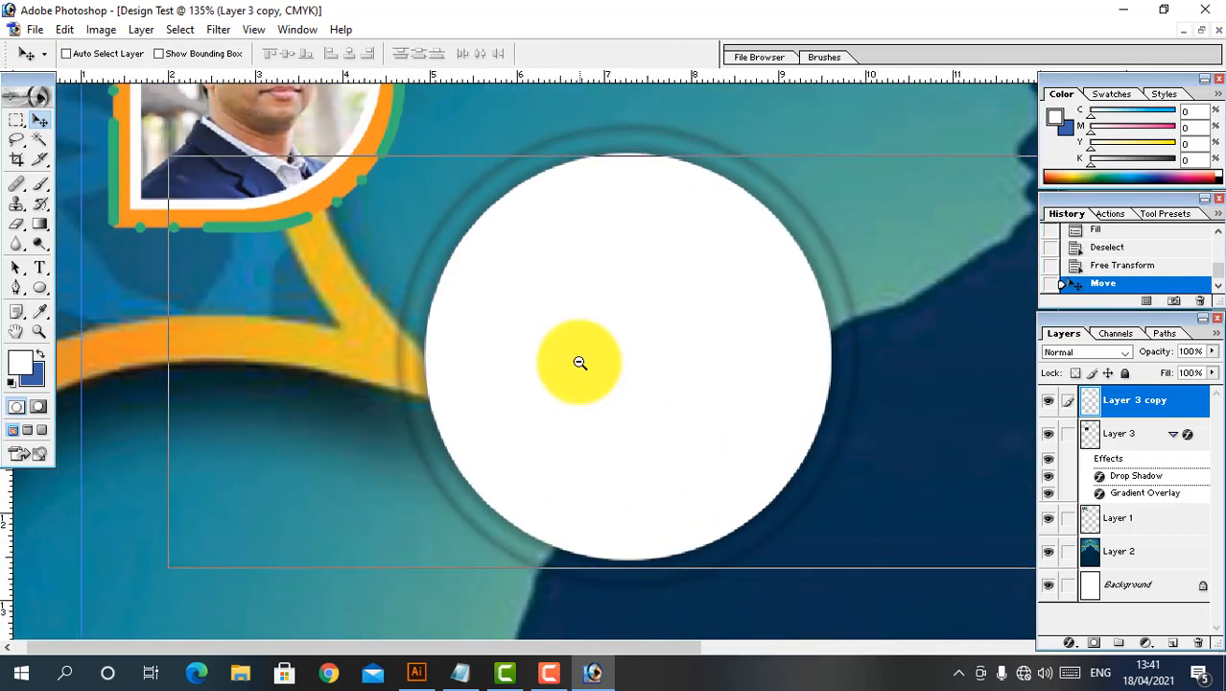
pyautogui.keyDown('ctrl'); pyautogui.keyDown('alt'); pyautogui.click(580, 361); pyautogui.keyUp('alt'); pyautogui.keyUp('ctrl')
pyautogui.rightClick(519, 324)
pyautogui.click(550, 338)
pyautogui.moveTo(550, 342); pyautogui.dragTo(553, 382)
pyautogui.hotkey('ctrl', 'z')
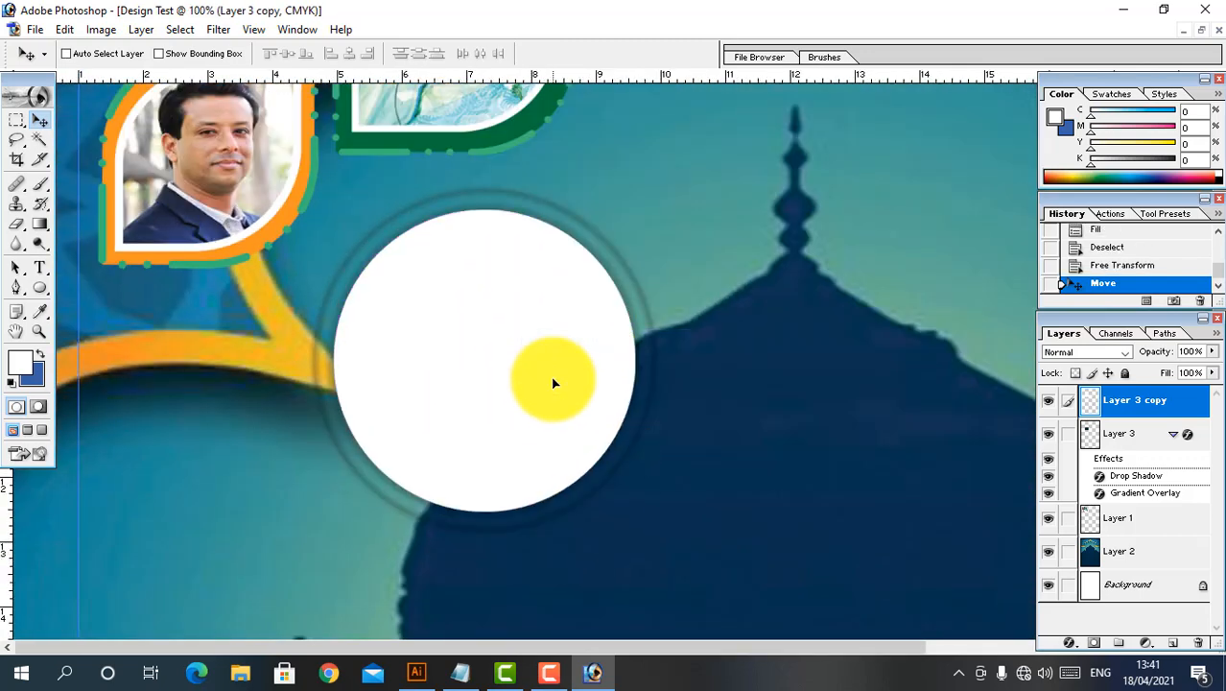
# Start opening a file and browse to the Photo Gallery folder on the GRAPHIC VILLA (D:) drive
pyautogui.hotkey('ctrl', 'o')
pyautogui.click(57, 257)
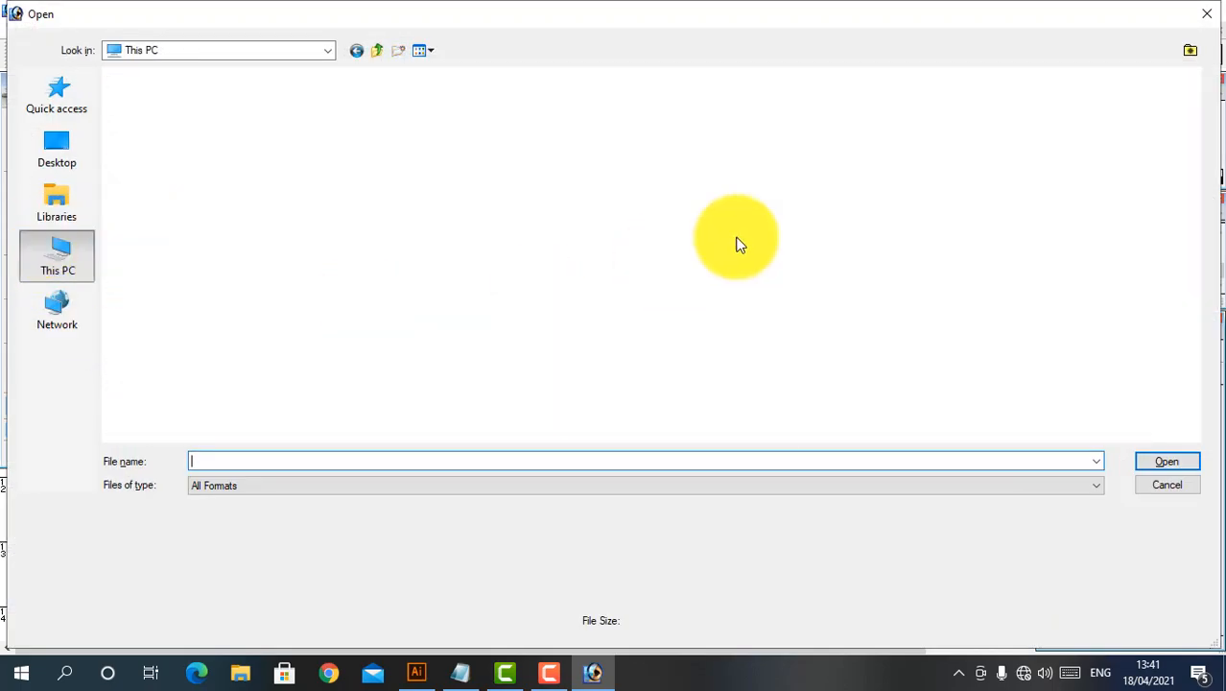
pyautogui.doubleClick(455, 257)
pyautogui.scroll(-5, 652, 274)
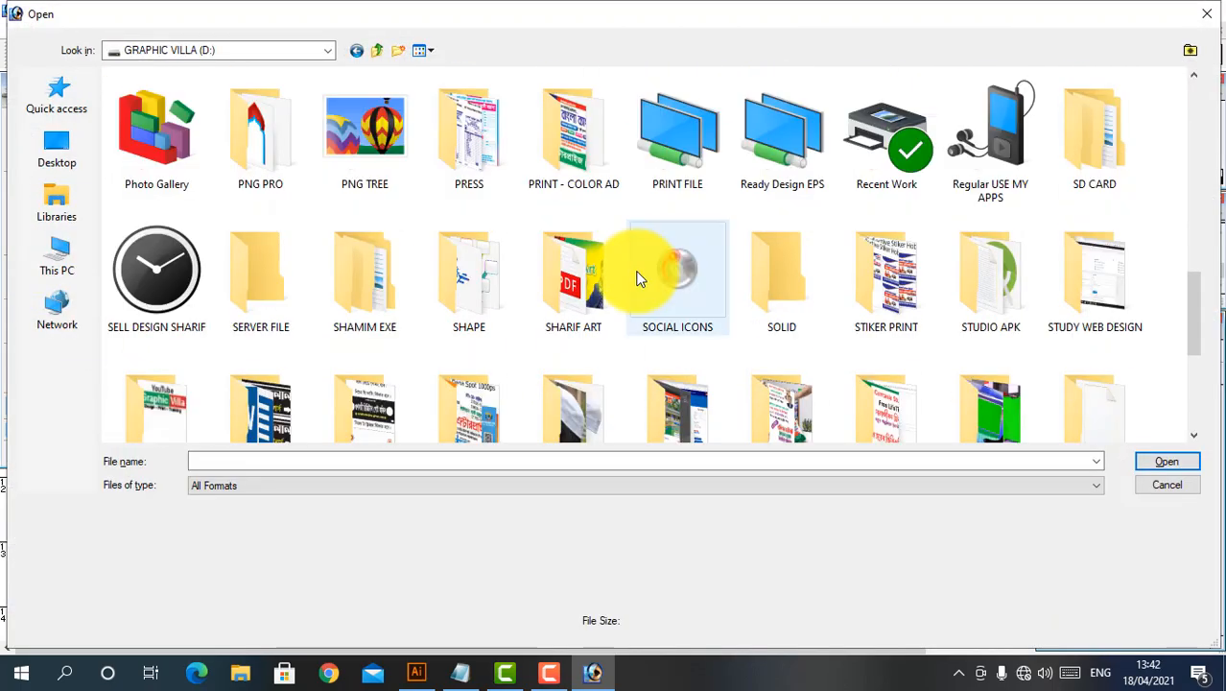
pyautogui.scroll(3, 633, 276)
pyautogui.scroll(-3, 274, 334)
pyautogui.scroll(6, 278, 335)
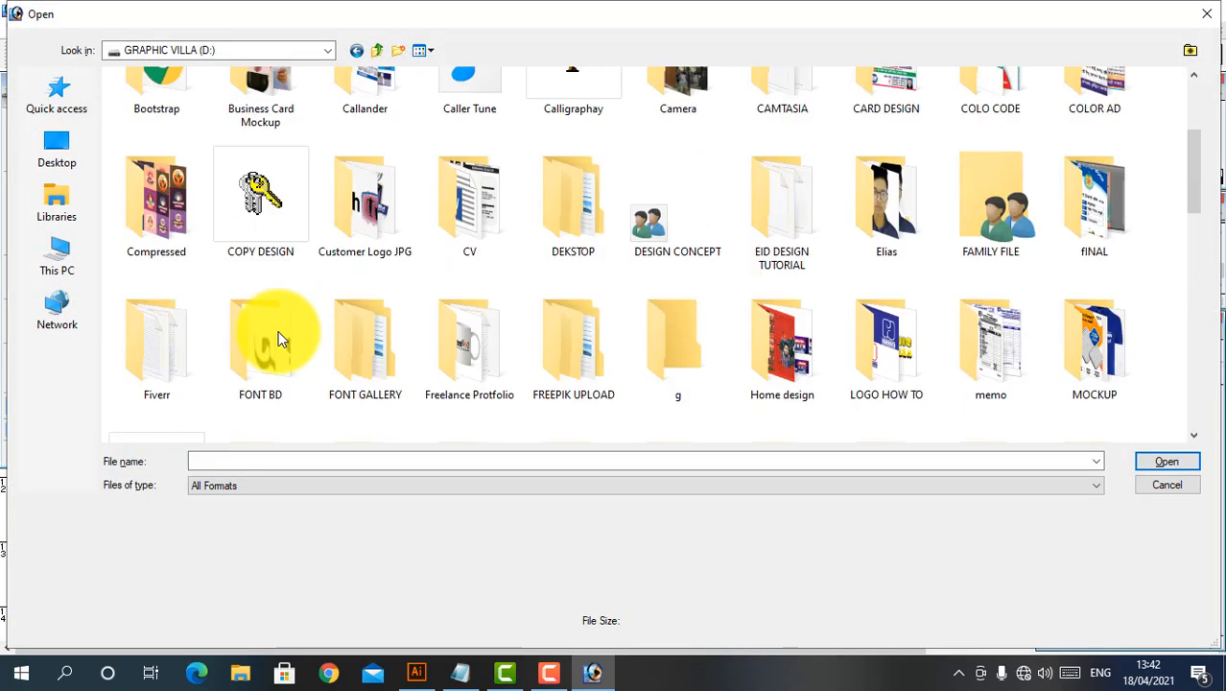
pyautogui.scroll(-5, 278, 338)
pyautogui.doubleClick(149, 347)
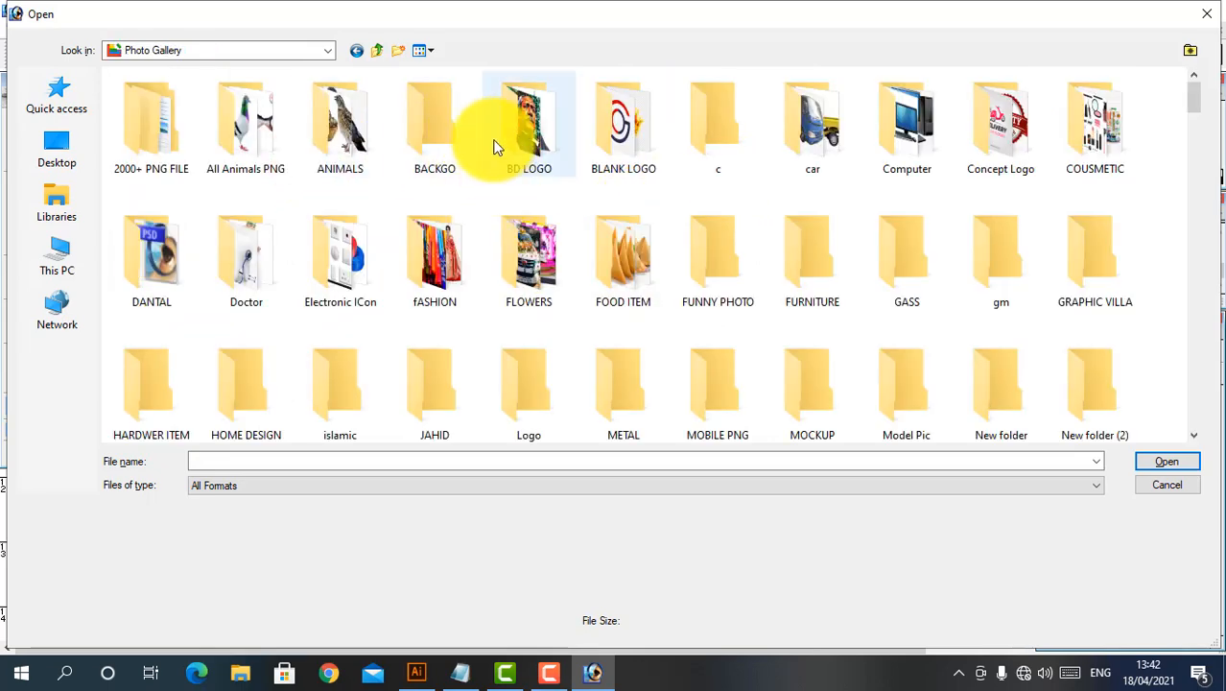
# Open the portrait received_324317488867365.psd from the BD LOGO folder
pyautogui.doubleClick(496, 147)
pyautogui.scroll(-2, 921, 156)
pyautogui.scroll(2, 909, 242)
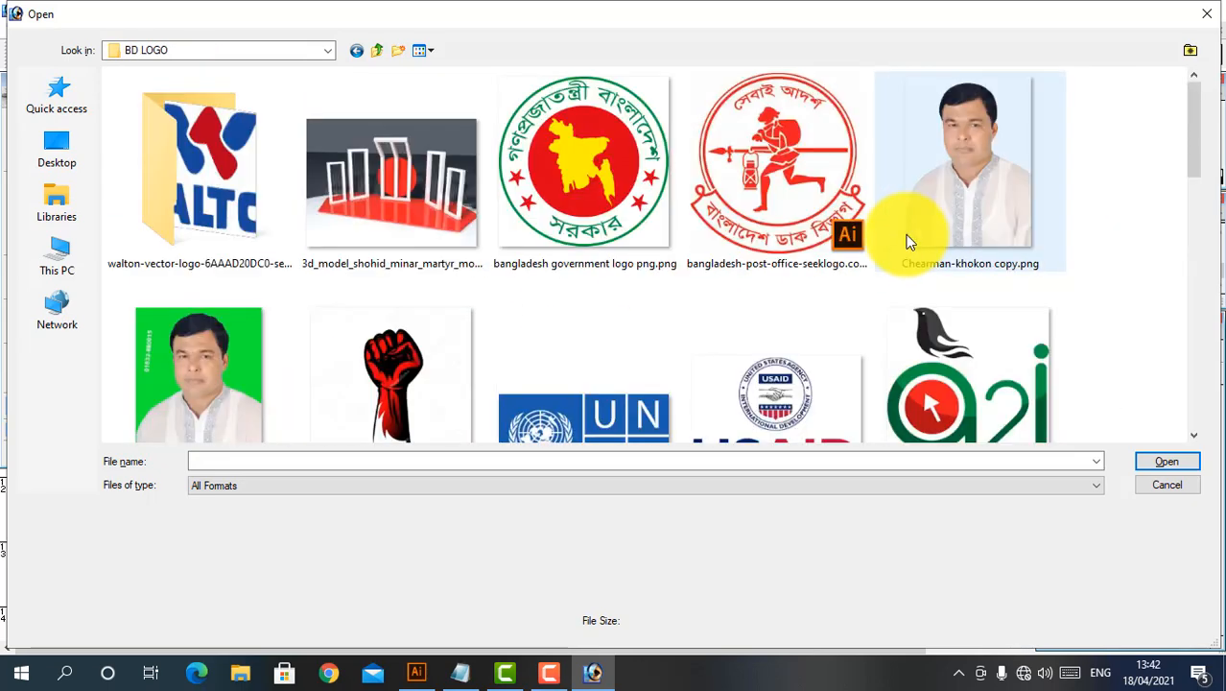
pyautogui.scroll(-5, 909, 242)
pyautogui.scroll(-2, 252, 356)
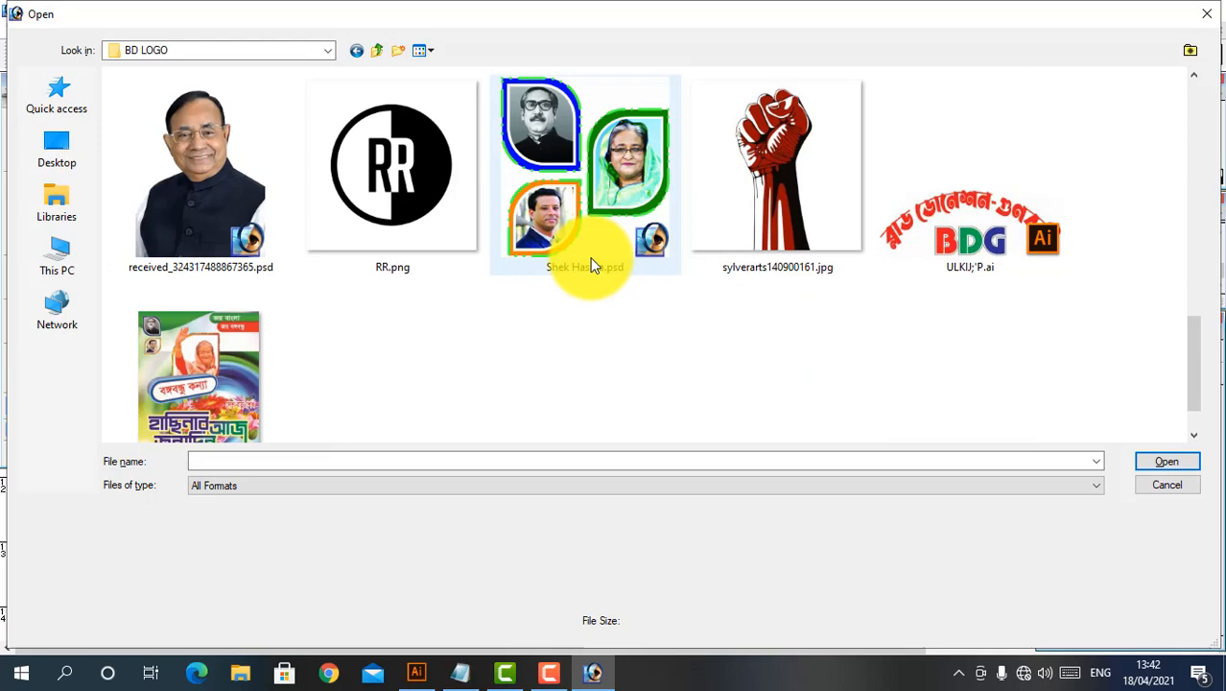
pyautogui.doubleClick(246, 177)
# Copy the portrait of the man in the black vest into the Design Test poster and maximize the poster window
pyautogui.moveTo(255, 113); pyautogui.dragTo(869, 124)
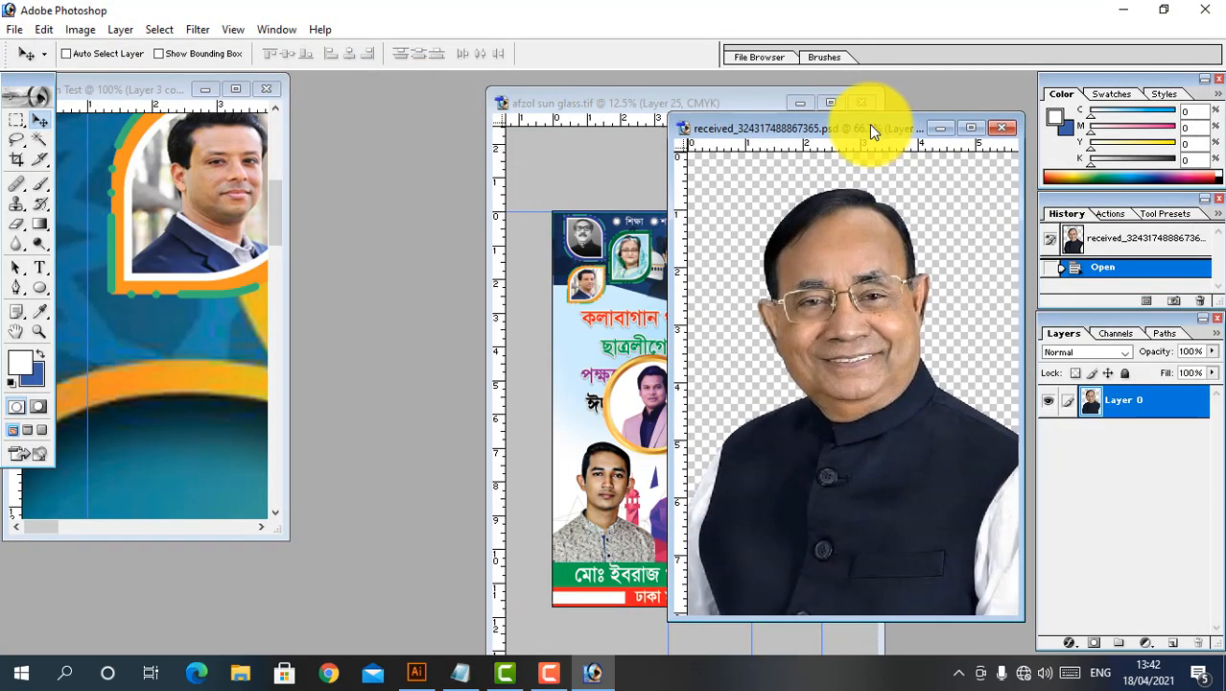
pyautogui.moveTo(912, 369); pyautogui.dragTo(693, 362)
pyautogui.click(235, 88)
# Scale the portrait on Layer 4 down with Free Transform and fit its width over the white circle
pyautogui.hotkey('ctrl', 't')
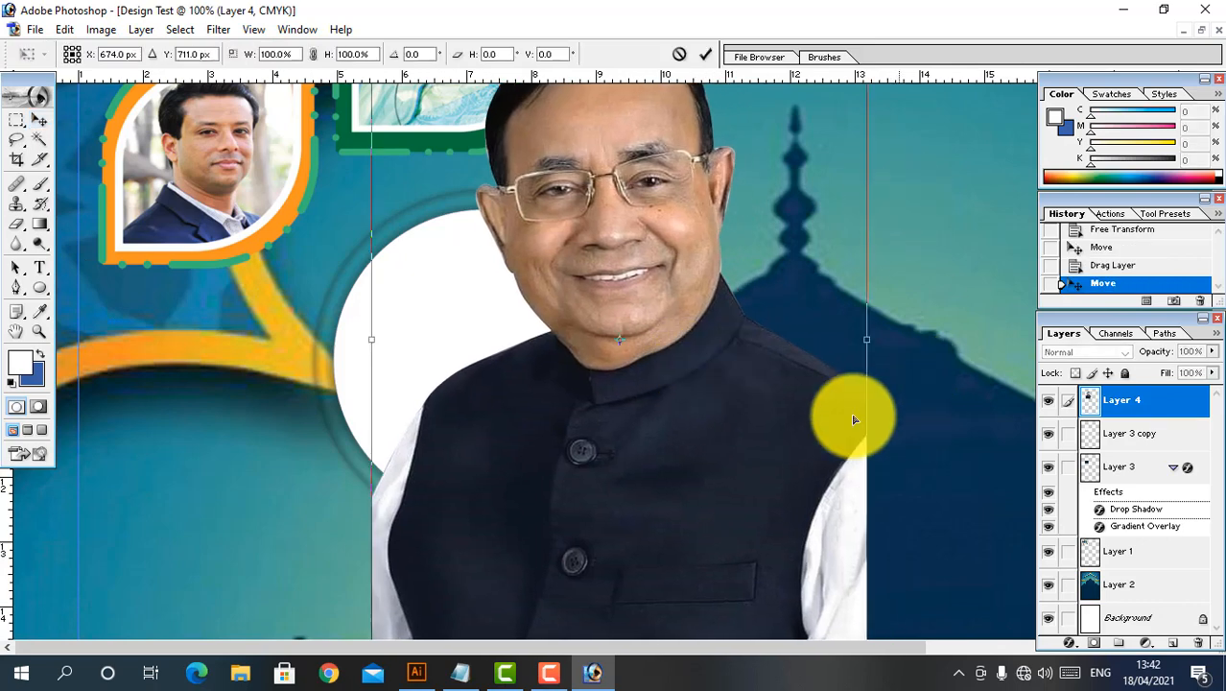
pyautogui.hotkey('ctrl', '-')
pyautogui.moveTo(662, 146); pyautogui.dragTo(594, 236)
pyautogui.moveTo(450, 416); pyautogui.dragTo(429, 394)
pyautogui.press('Return')
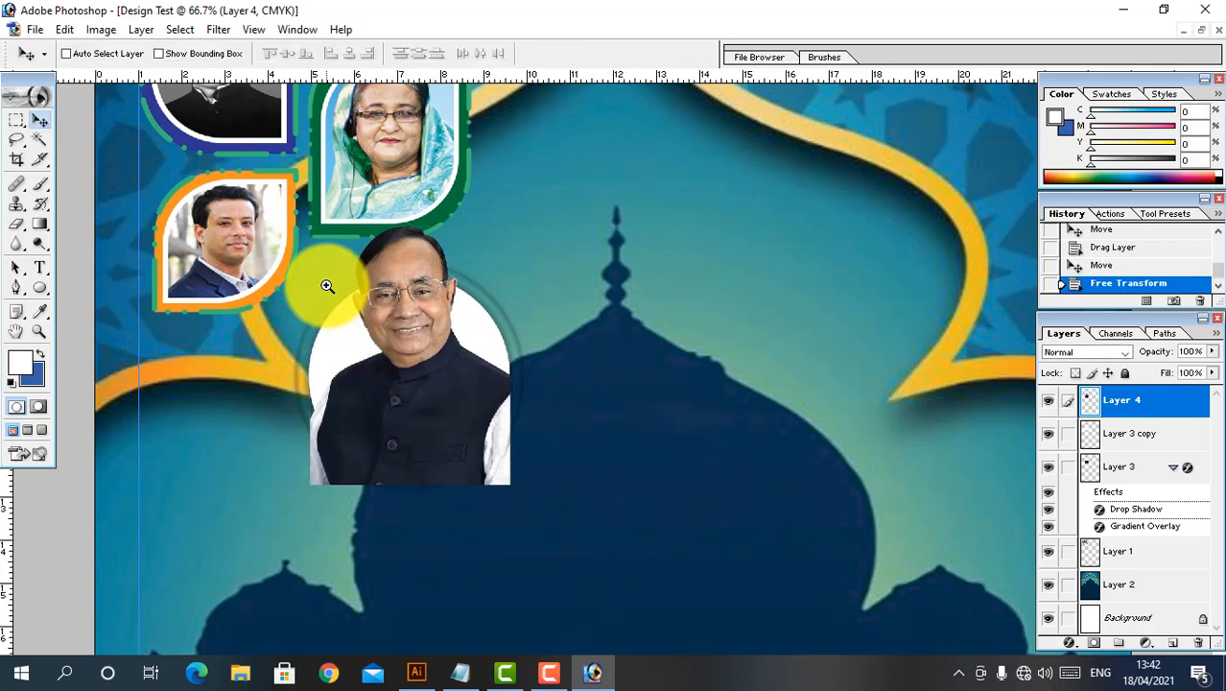
# Select the white circle area on Layer 3 copy with the Magic Wand
pyautogui.moveTo(308, 263); pyautogui.dragTo(542, 510)
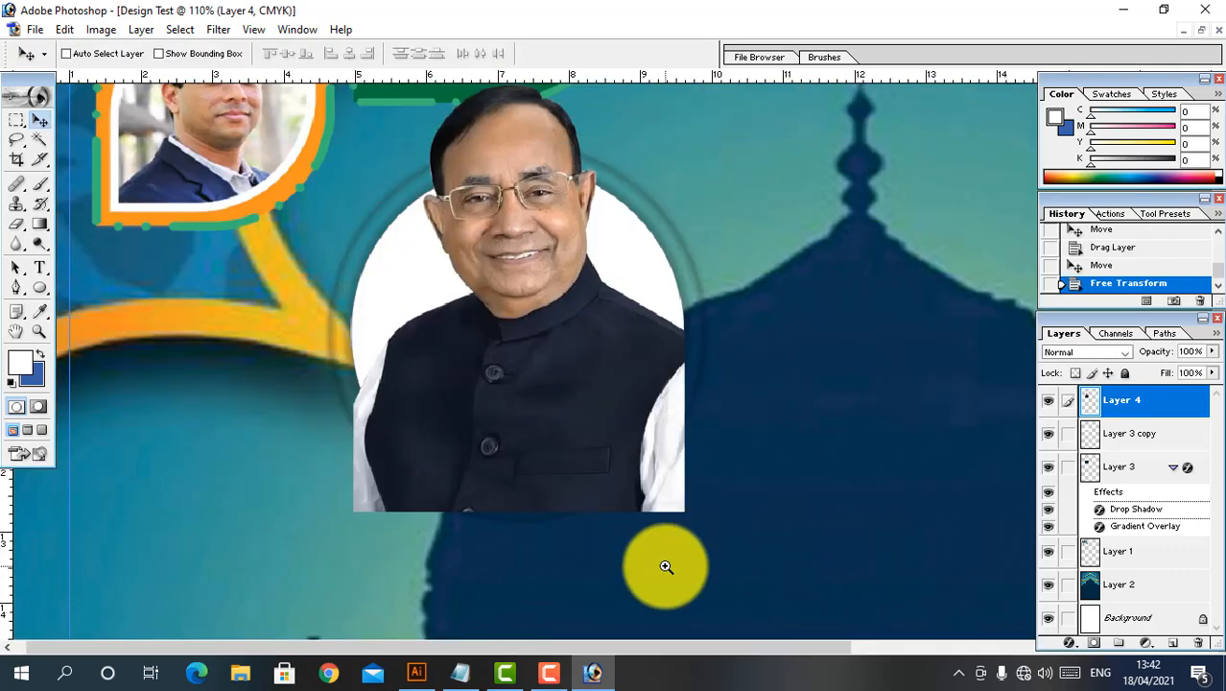
pyautogui.click(42, 144)
pyautogui.keyDown('ctrl'); pyautogui.rightClick(426, 265); pyautogui.keyUp('ctrl')
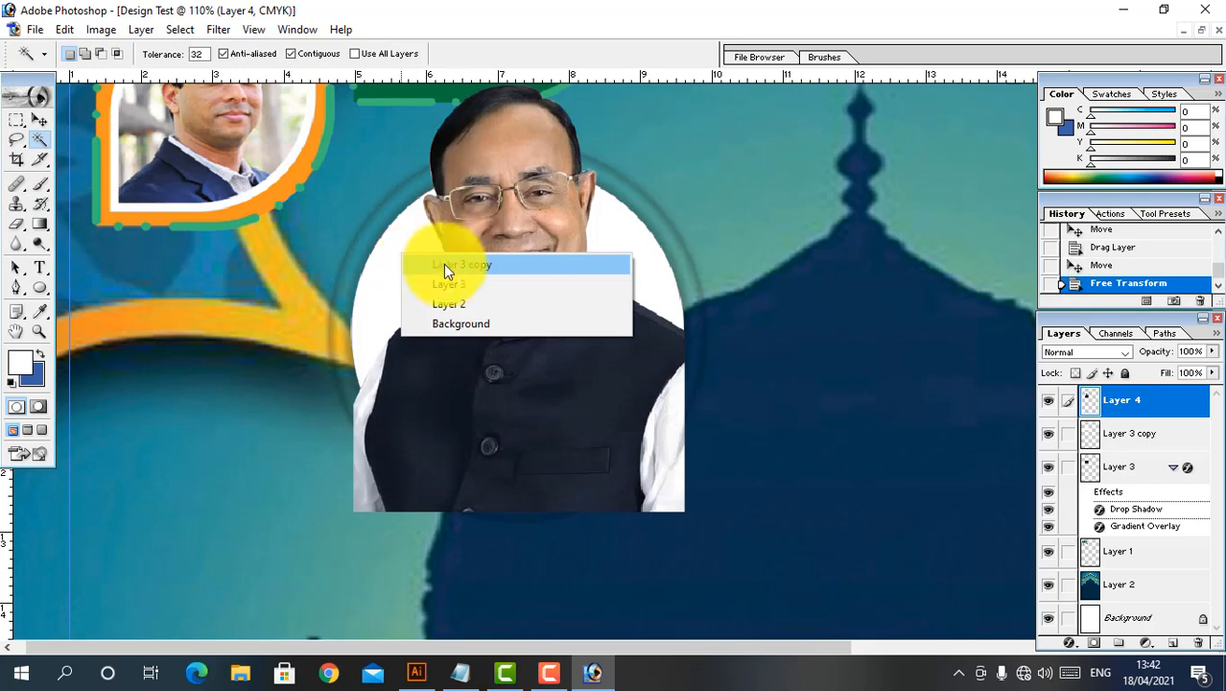
pyautogui.click(461, 267)
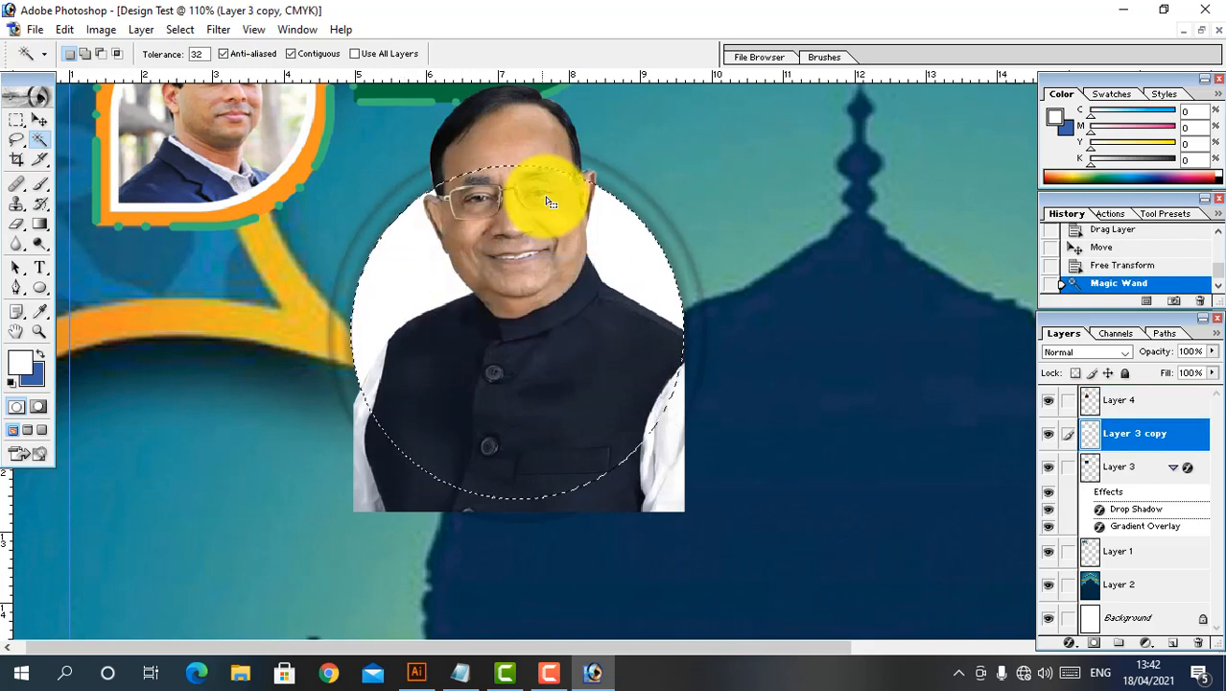
pyautogui.moveTo(616, 260); pyautogui.dragTo(614, 416)
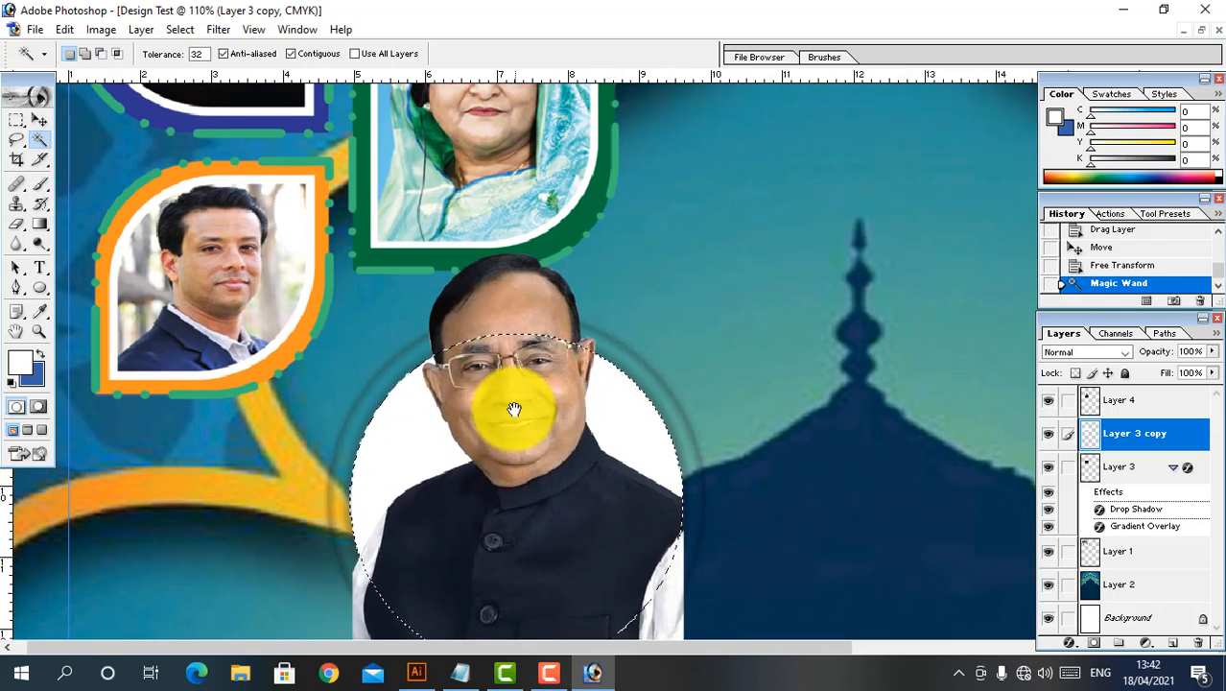
# Extend the circular selection around the man's head with the Lasso and add it as a layer mask on Layer 4
pyautogui.click(16, 141)
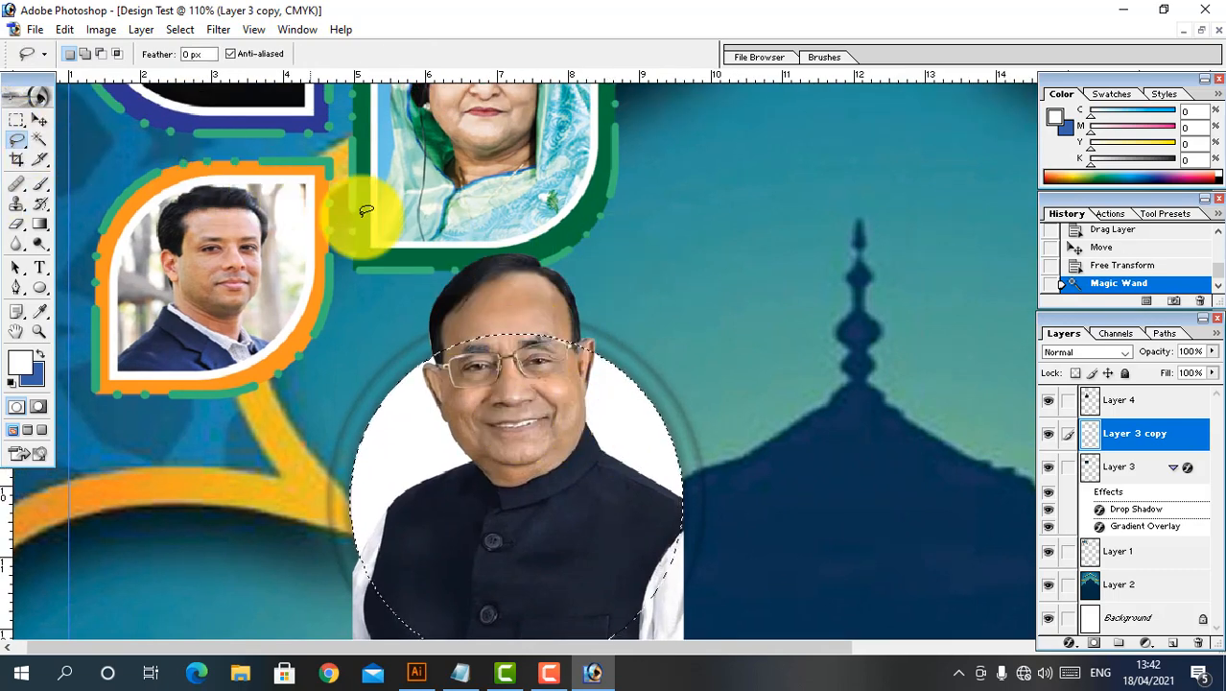
pyautogui.moveTo(514, 436)
pyautogui.mouseDown()
pyautogui.moveTo(586, 276)
pyautogui.moveTo(246, 196)
pyautogui.moveTo(625, 368)
pyautogui.mouseUp()
pyautogui.rightClick(497, 330)
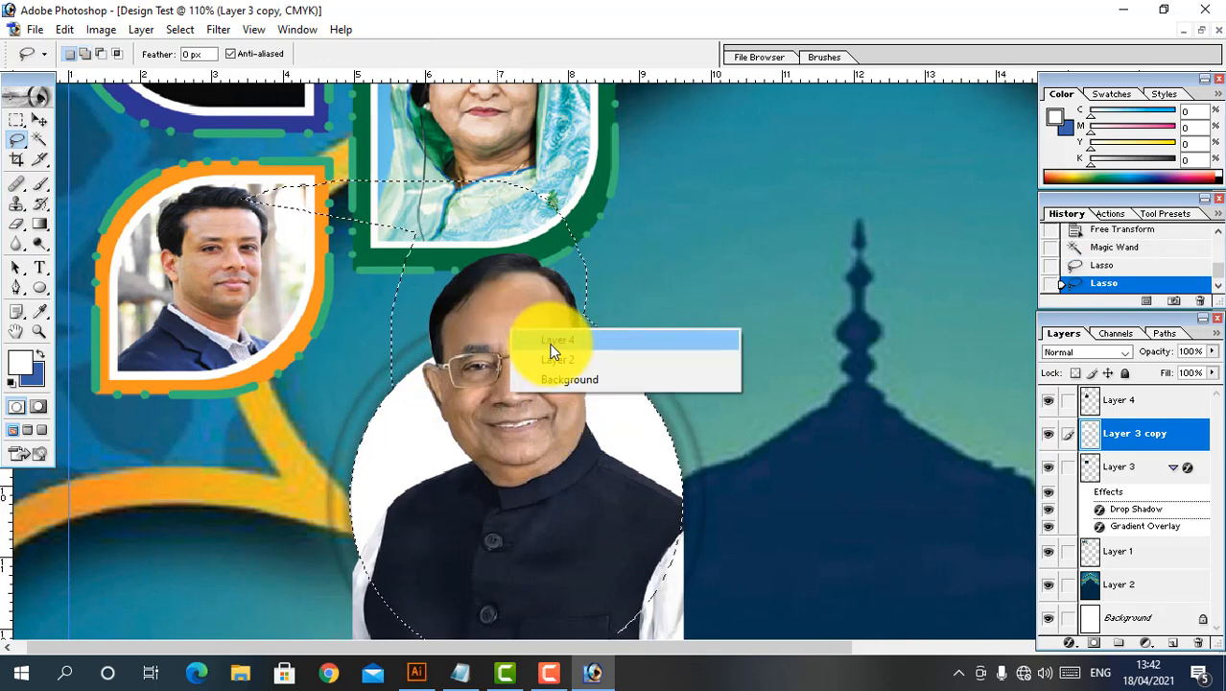
pyautogui.click(554, 340)
pyautogui.click(1095, 643)
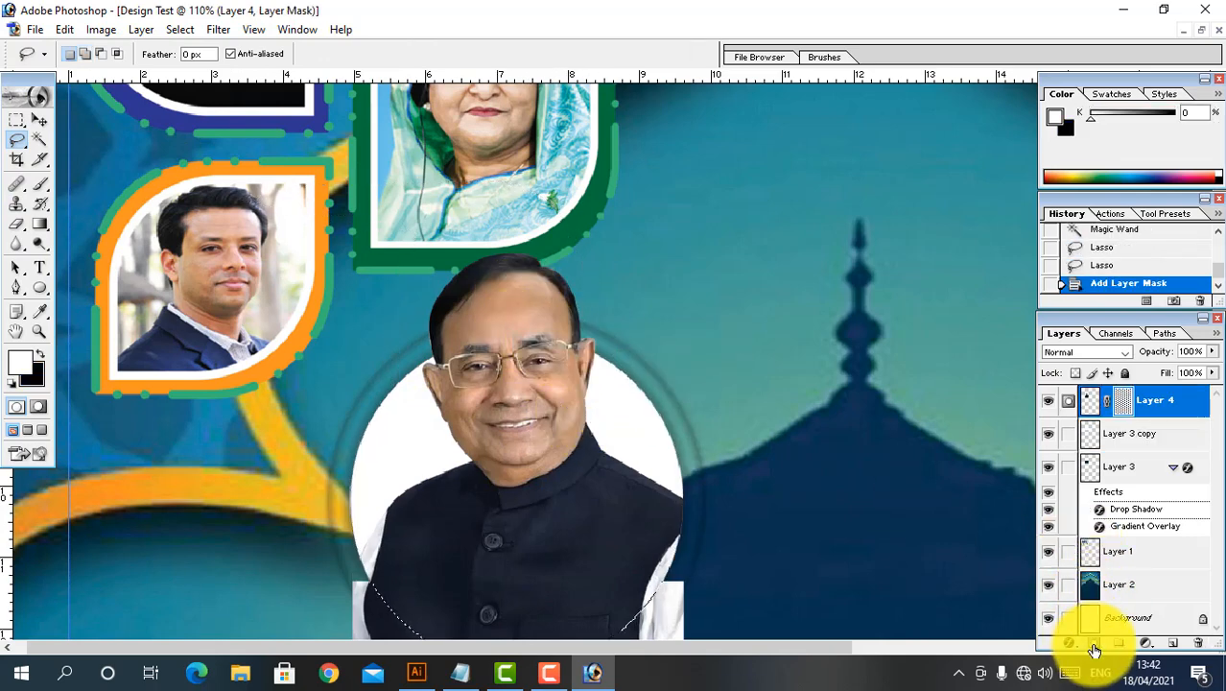
pyautogui.hotkey('ctrl', '-')
pyautogui.rightClick(474, 369)
pyautogui.click(509, 385)
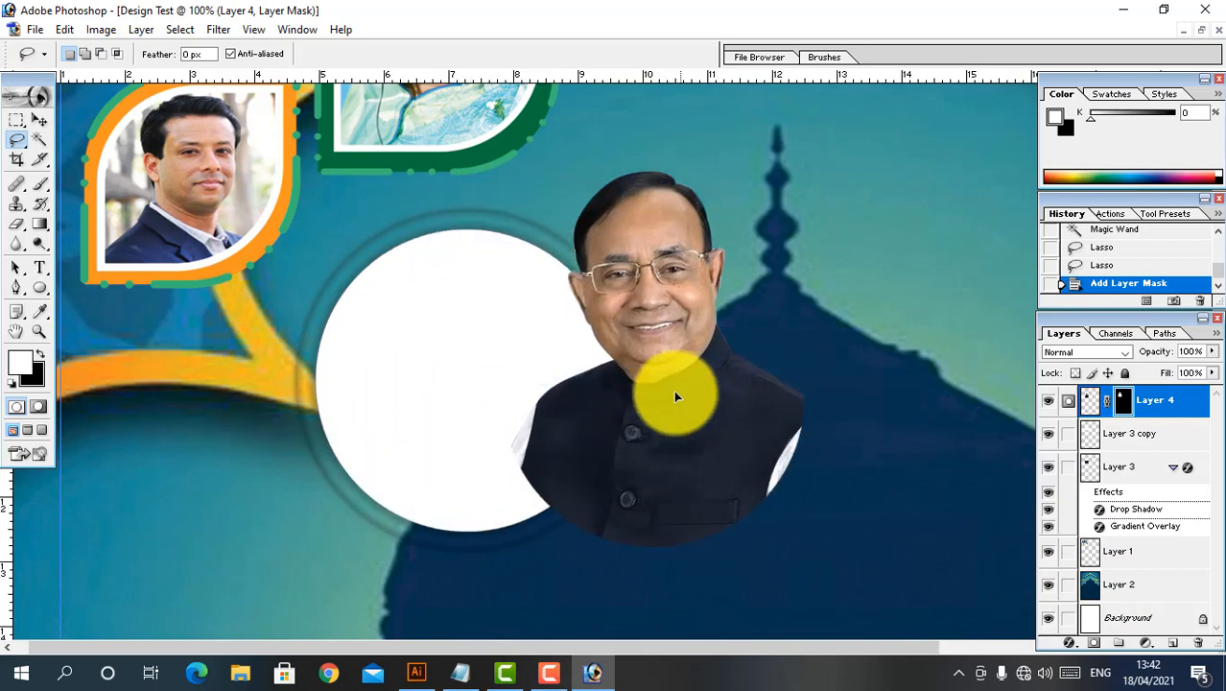
pyautogui.hotkey('ctrl', '-')
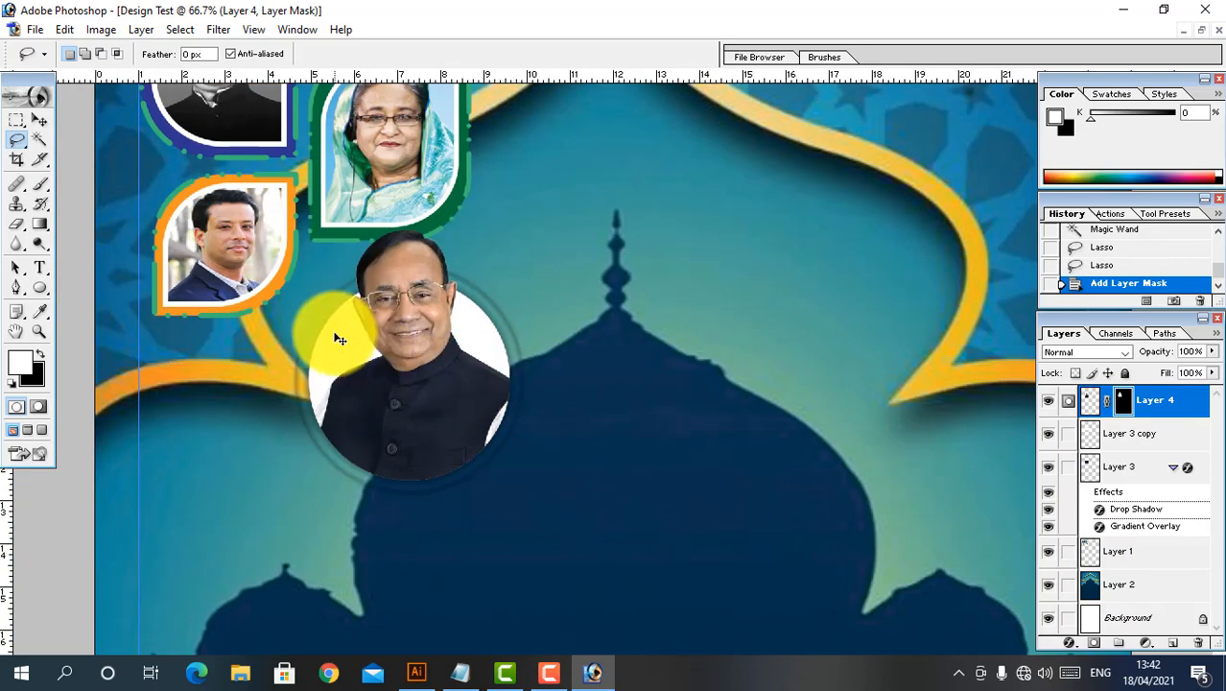
# Link Layer 3 copy and Layer 3 to Layer 4 and move the circular portrait left, closer under the framed portraits
pyautogui.rightClick(335, 348)
pyautogui.click(380, 355)
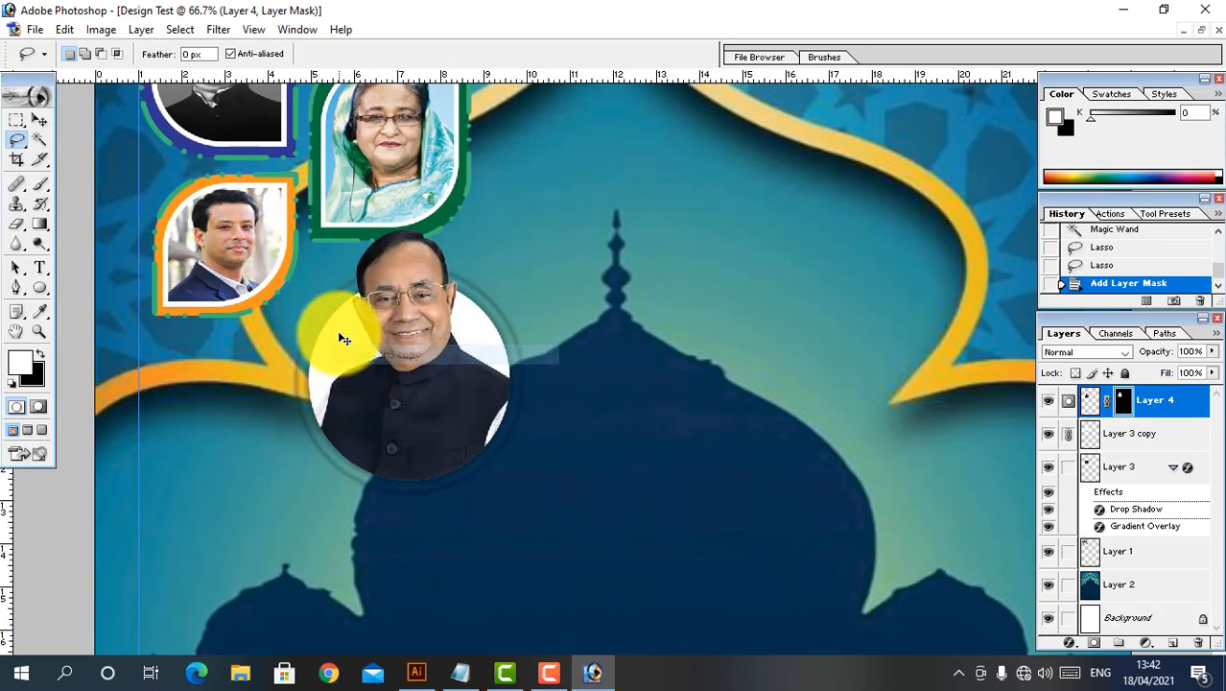
pyautogui.rightClick(343, 338)
pyautogui.click(396, 371)
pyautogui.moveTo(397, 372); pyautogui.dragTo(321, 336)
# Examine the circular portrait's placement against the framed portraits and the mosque, both across the whole poster and up close
pyautogui.keyDown('alt'); pyautogui.click(536, 307); pyautogui.keyUp('alt')
pyautogui.moveTo(539, 301); pyautogui.dragTo(569, 299)
pyautogui.keyDown('alt'); pyautogui.click(569, 298); pyautogui.keyUp('alt')
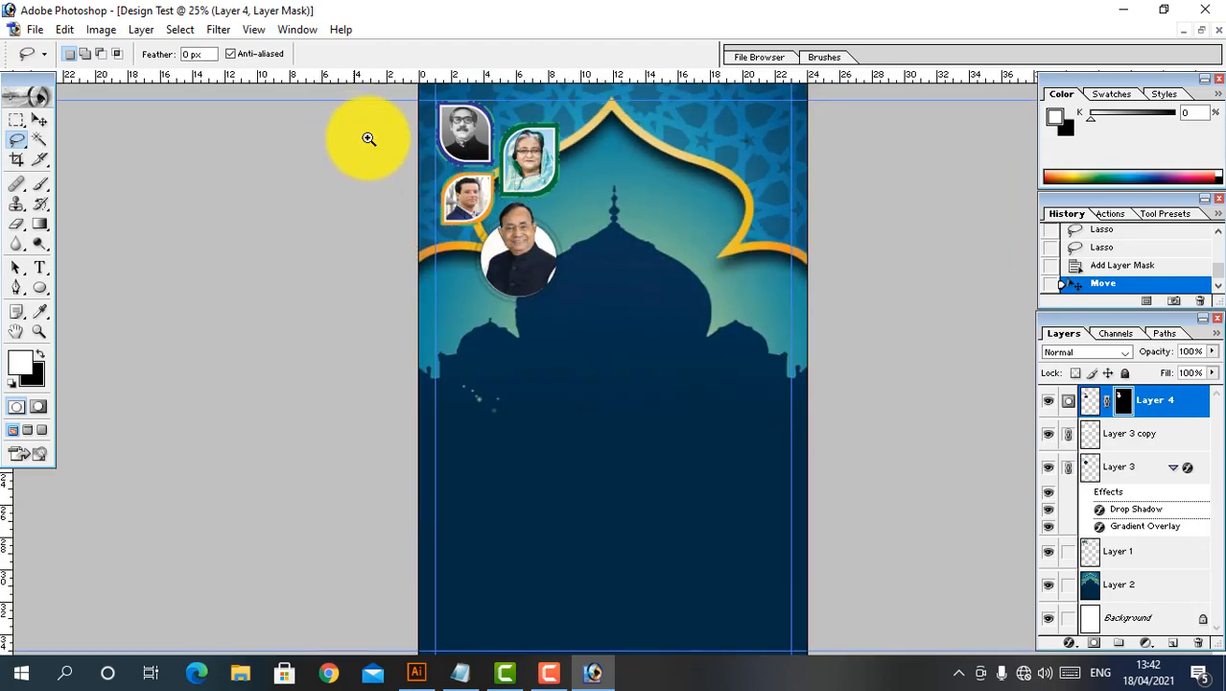
pyautogui.moveTo(367, 137); pyautogui.dragTo(698, 346)
pyautogui.keyDown('alt'); pyautogui.click(356, 331); pyautogui.keyUp('alt')
pyautogui.keyDown('alt'); pyautogui.click(356, 323); pyautogui.keyUp('alt')
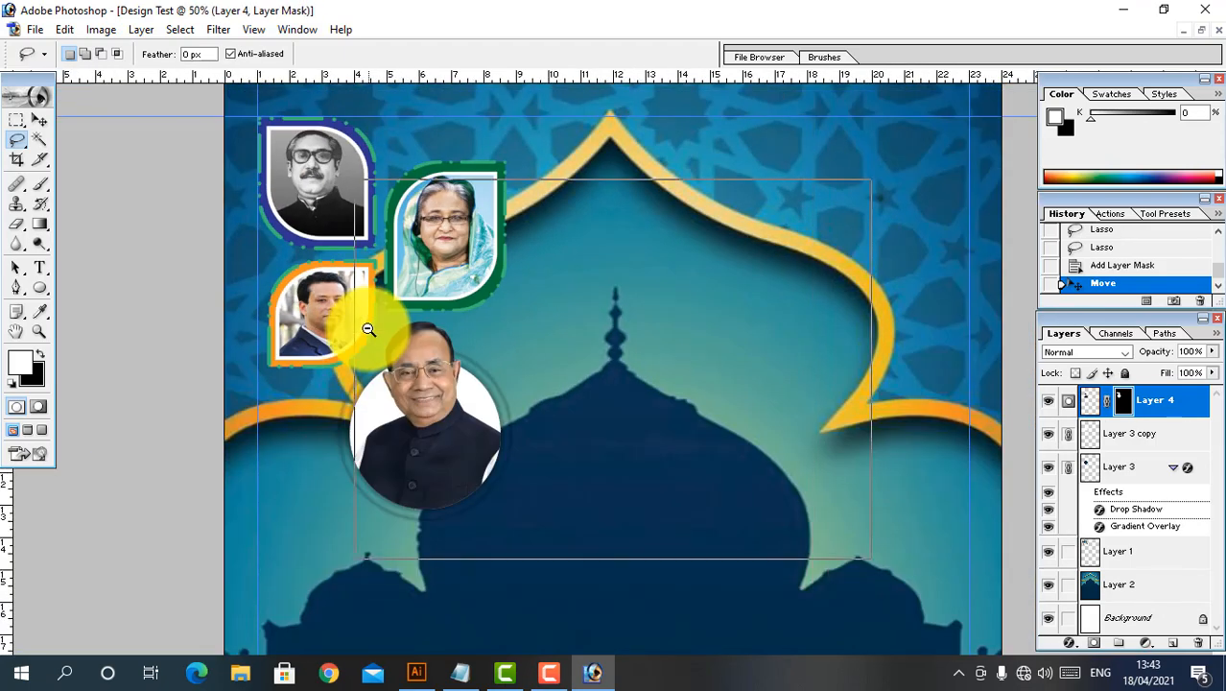
pyautogui.keyDown('alt'); pyautogui.click(384, 375); pyautogui.keyUp('alt')
pyautogui.keyDown('alt'); pyautogui.click(402, 408); pyautogui.keyUp('alt')
pyautogui.moveTo(437, 177); pyautogui.dragTo(693, 328)
# Move the linked circular portrait right so it overlaps the left shoulder of the mosque dome
pyautogui.keyDown('ctrl'); pyautogui.rightClick(397, 396); pyautogui.keyUp('ctrl')
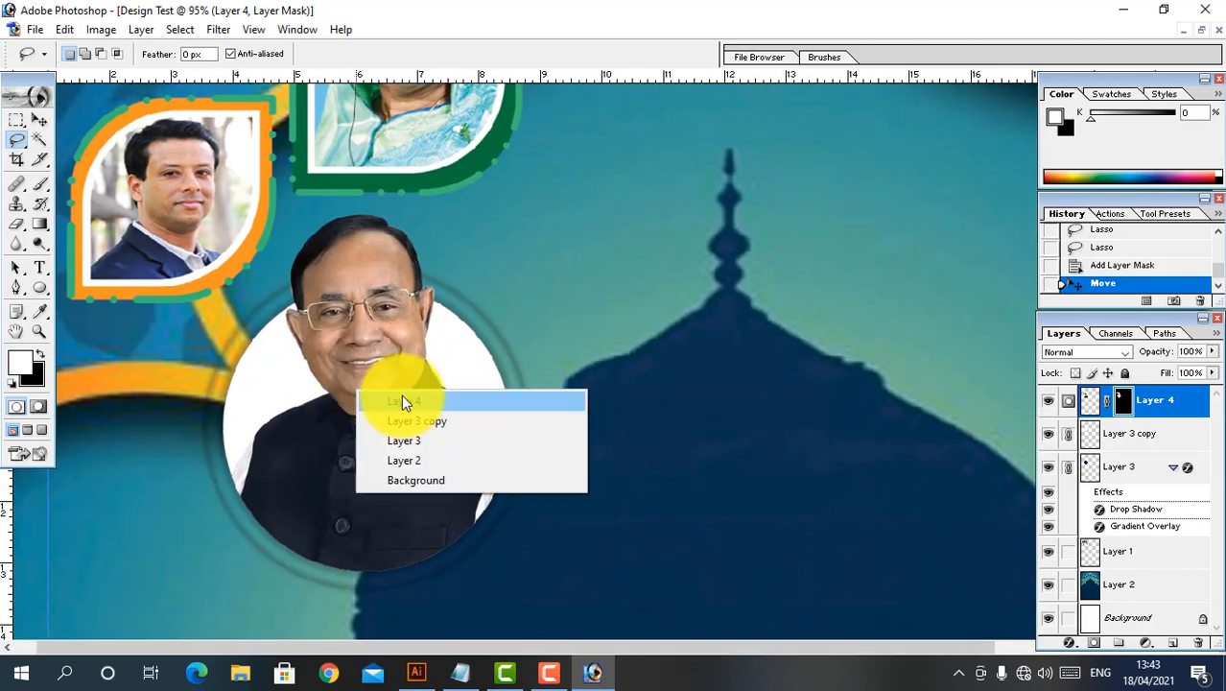
pyautogui.click(395, 382)
pyautogui.keyDown('alt'); pyautogui.click(501, 345); pyautogui.keyUp('alt')
pyautogui.keyDown('alt'); pyautogui.click(504, 340); pyautogui.keyUp('alt')
pyautogui.keyDown('alt'); pyautogui.click(470, 360); pyautogui.keyUp('alt')
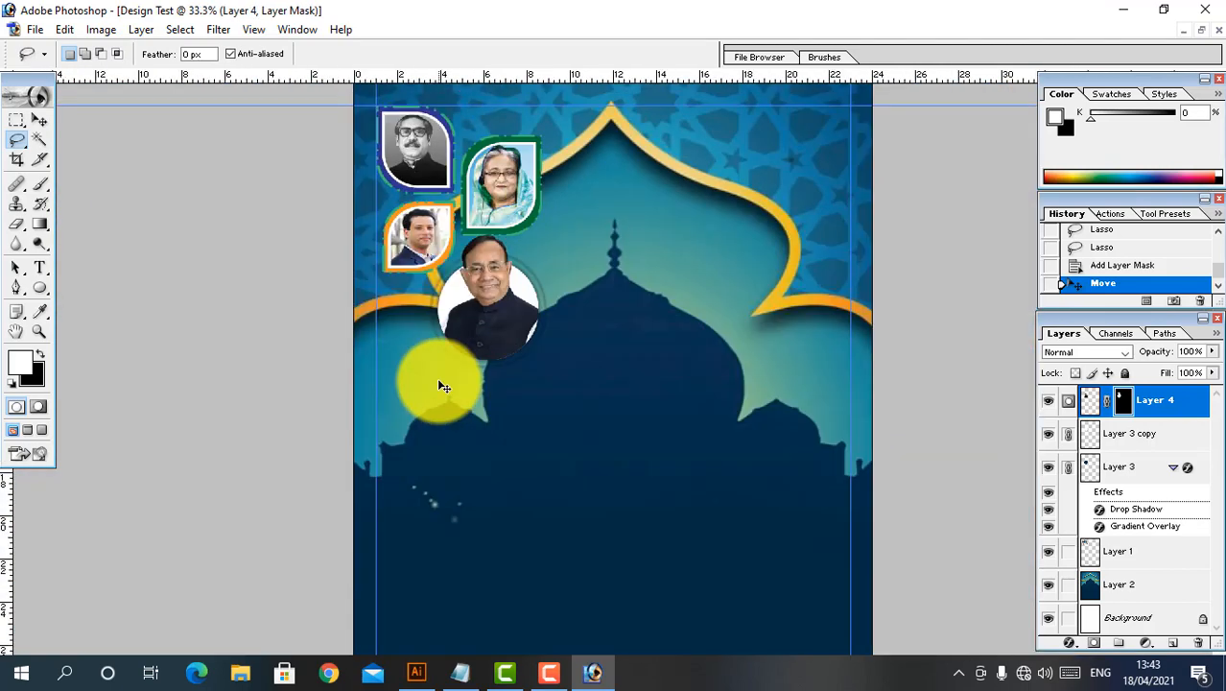
pyautogui.moveTo(581, 305); pyautogui.dragTo(528, 331)
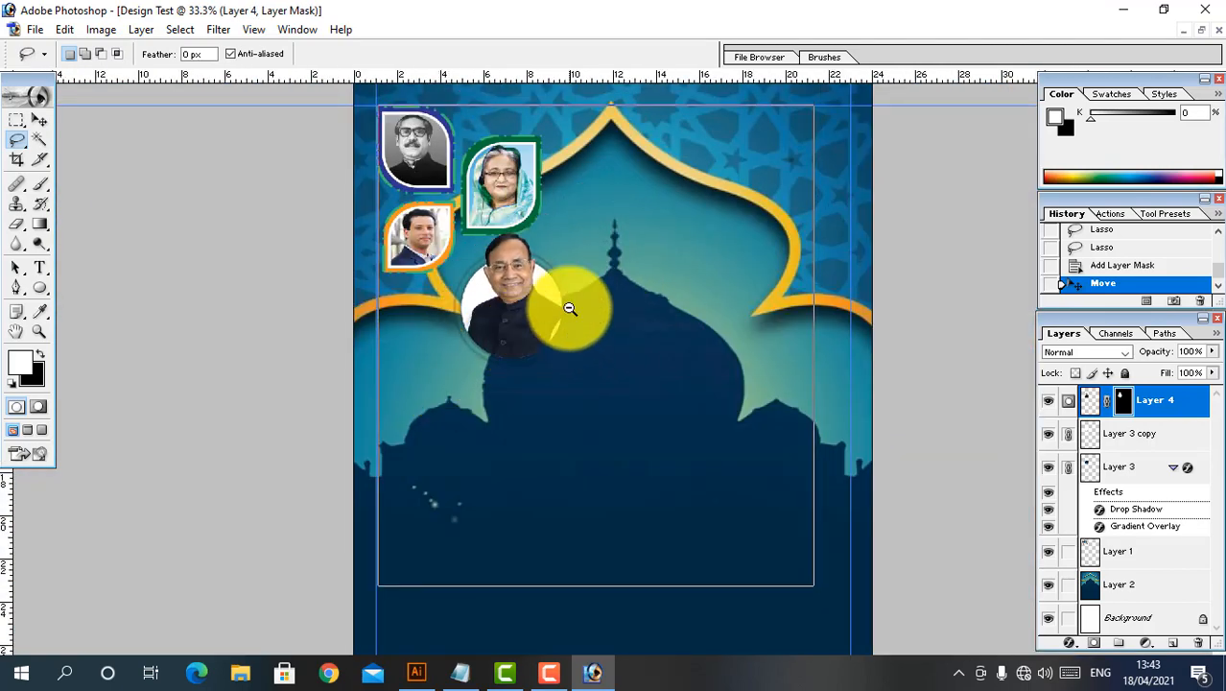
pyautogui.keyDown('alt'); pyautogui.click(569, 308); pyautogui.keyUp('alt')
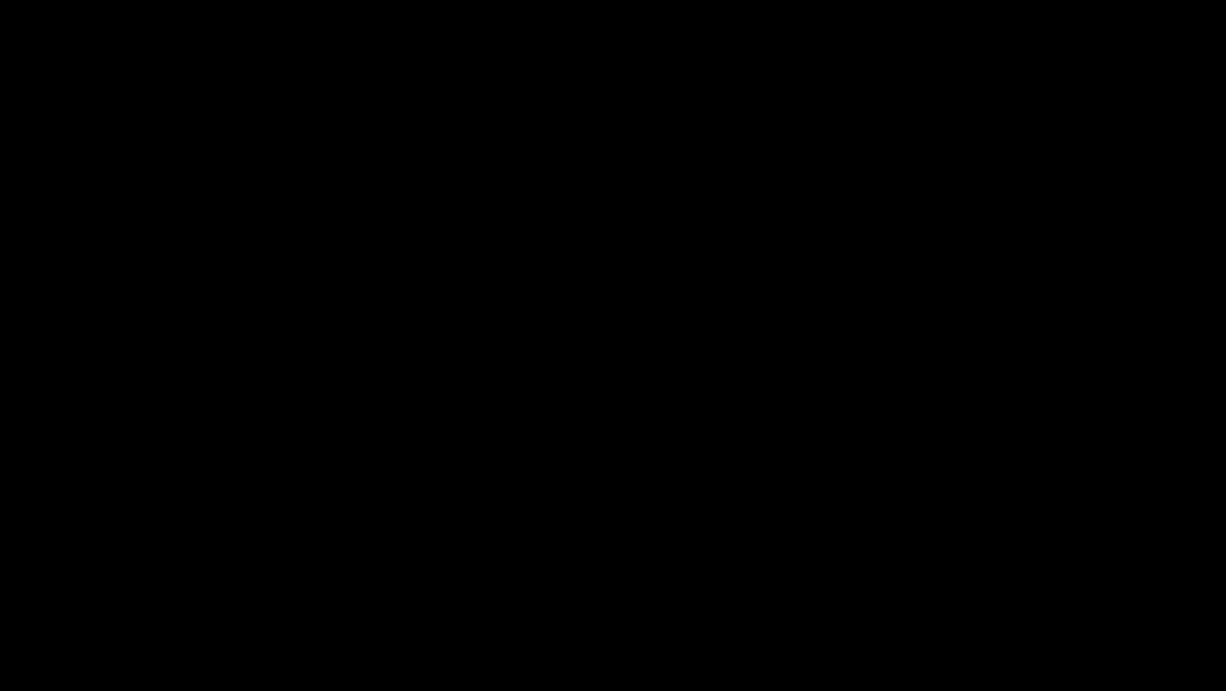